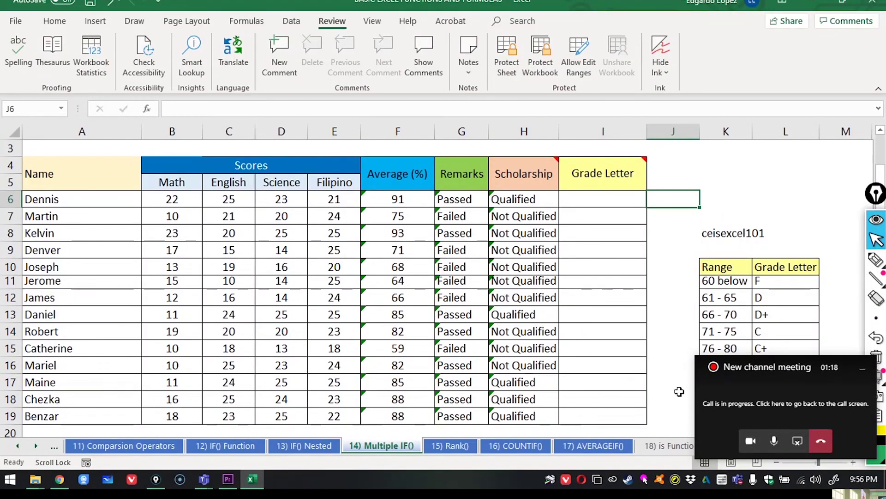
Step: Copy the nested IF grade formula from the note on Grade Letter header I4
click(750, 441)
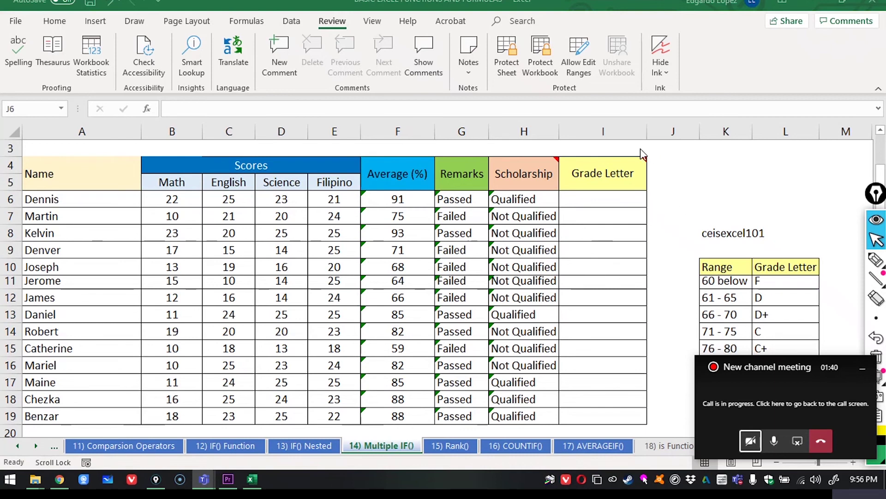
click(628, 174)
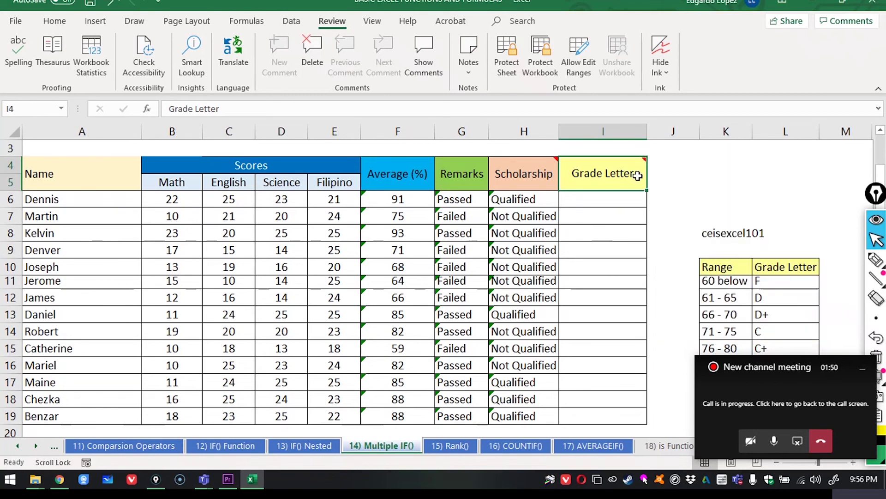
right_click(638, 178)
click(618, 178)
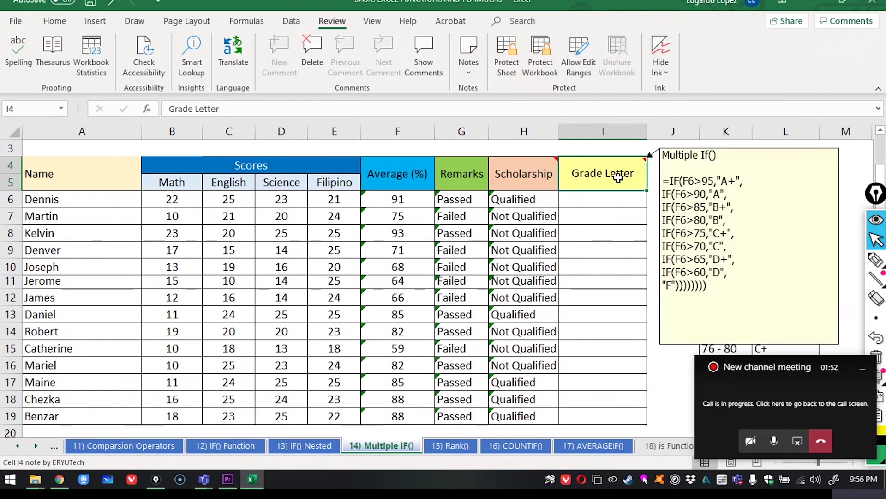
right_click(618, 178)
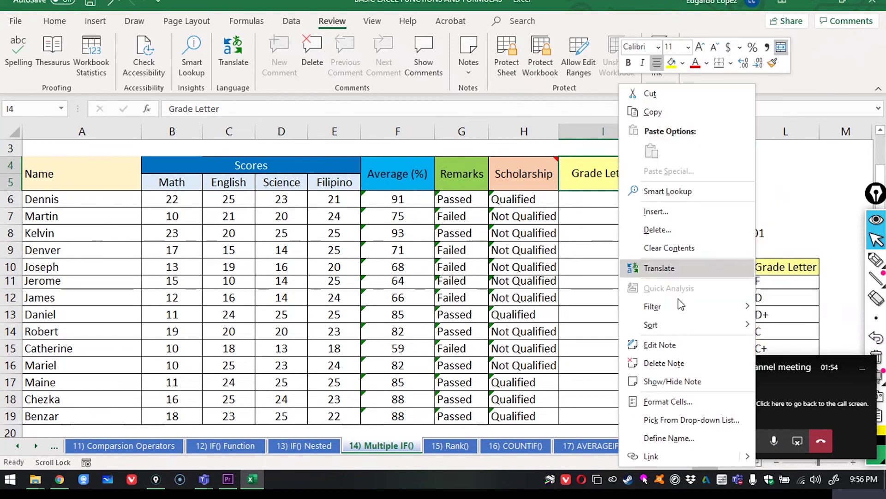
click(659, 344)
drag(674, 290, 626, 189)
right_click(633, 187)
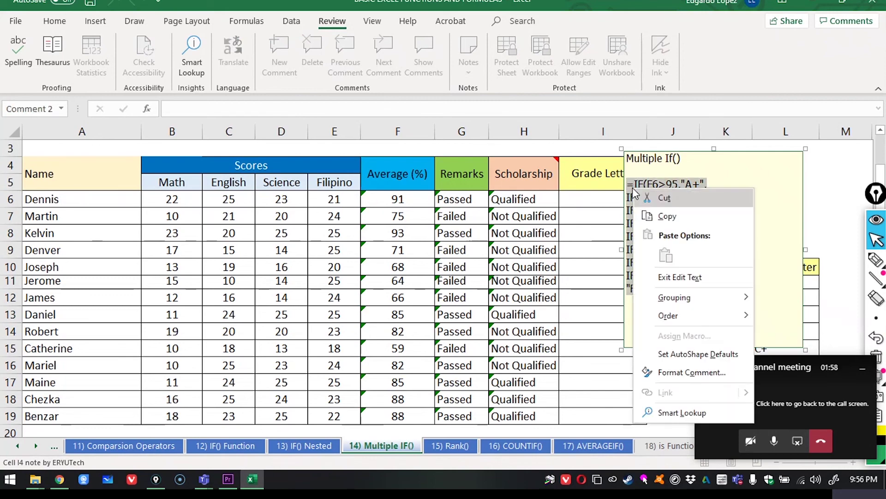
click(670, 213)
Step: Paste the nested IF formula into I6 and commit it, giving A for the first student
click(579, 200)
right_click(581, 201)
click(568, 202)
double_click(567, 202)
right_click(569, 202)
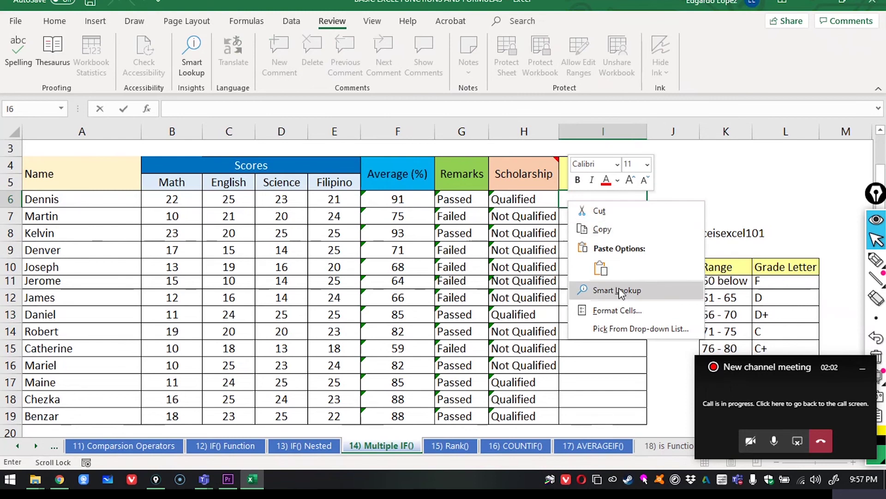
click(601, 267)
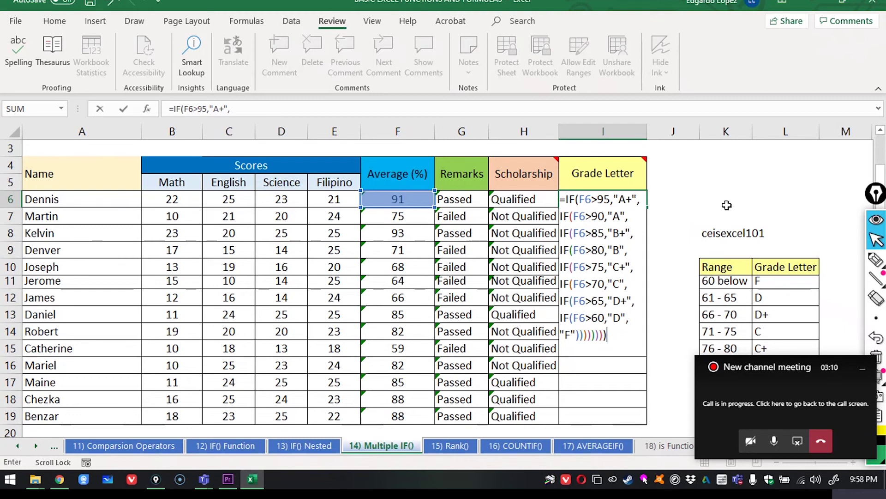
key(Return)
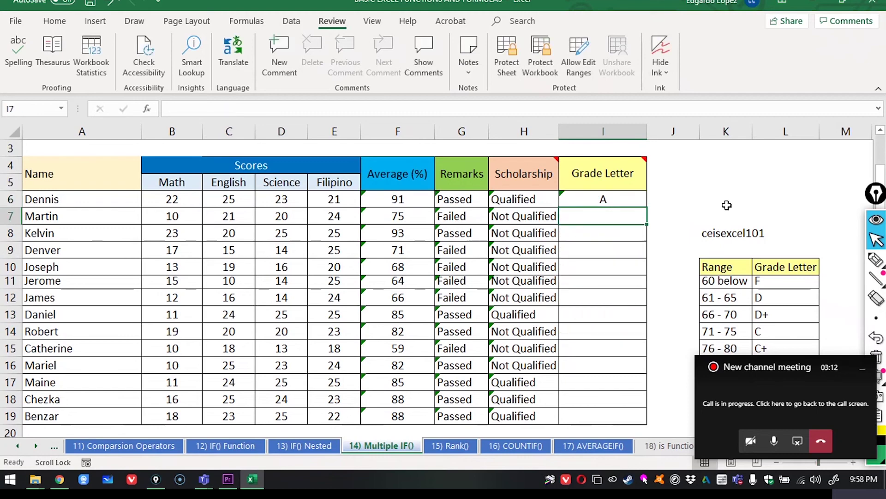
click(619, 198)
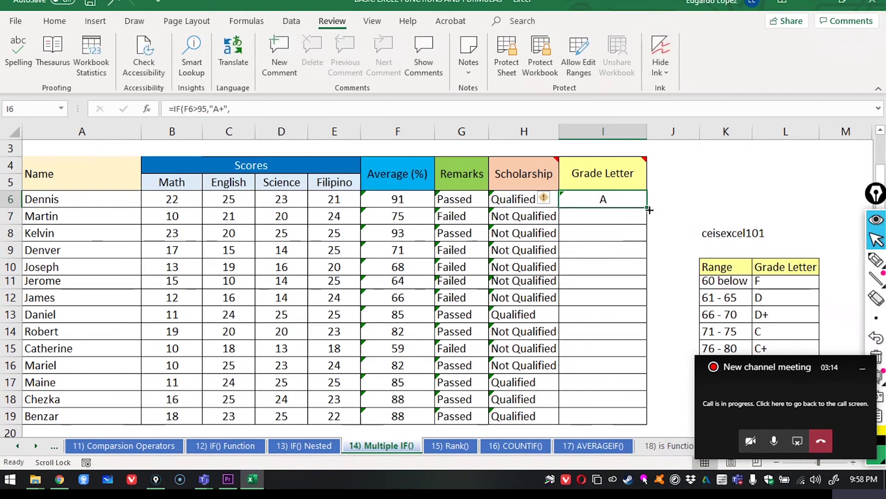
Step: Fill the grade formula from I6 down through I19
drag(649, 210, 645, 382)
click(675, 283)
scroll(674, 281, up, 2)
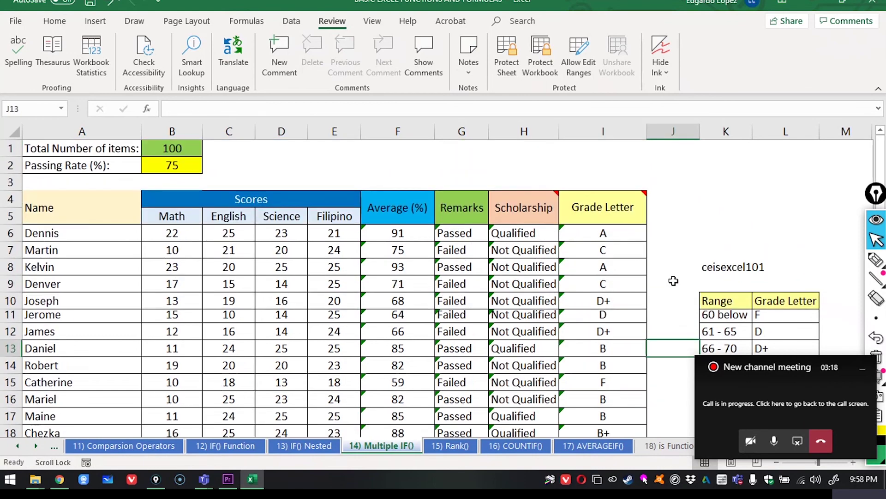
drag(794, 363, 62, 27)
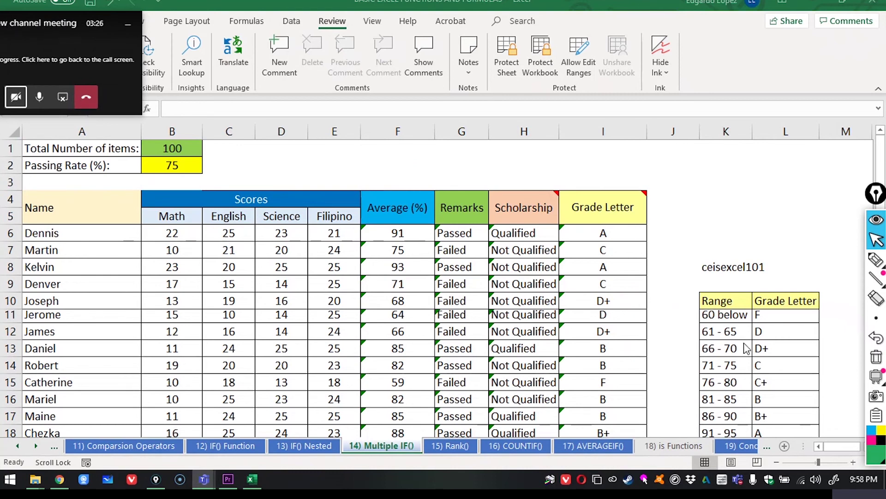
scroll(838, 219, down, 1)
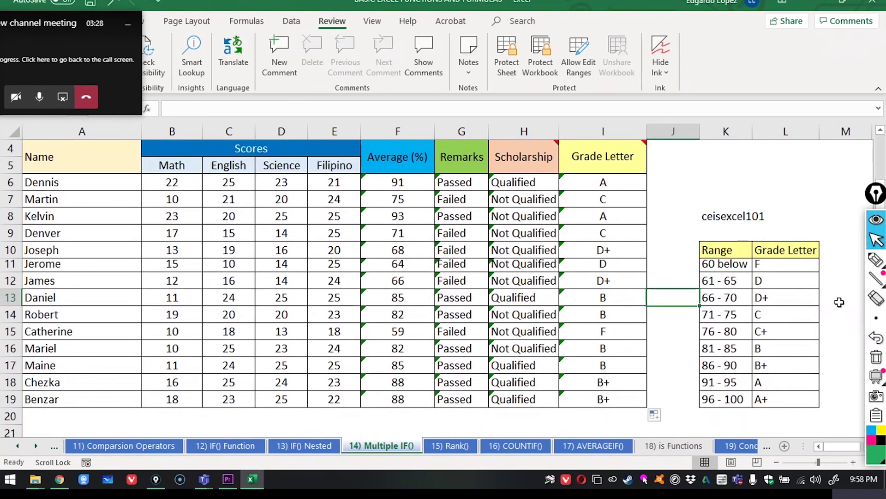
Step: Check the A+ and A grade ranges and I8's formula, then go to the 15) Rank() sheet
click(759, 393)
click(766, 384)
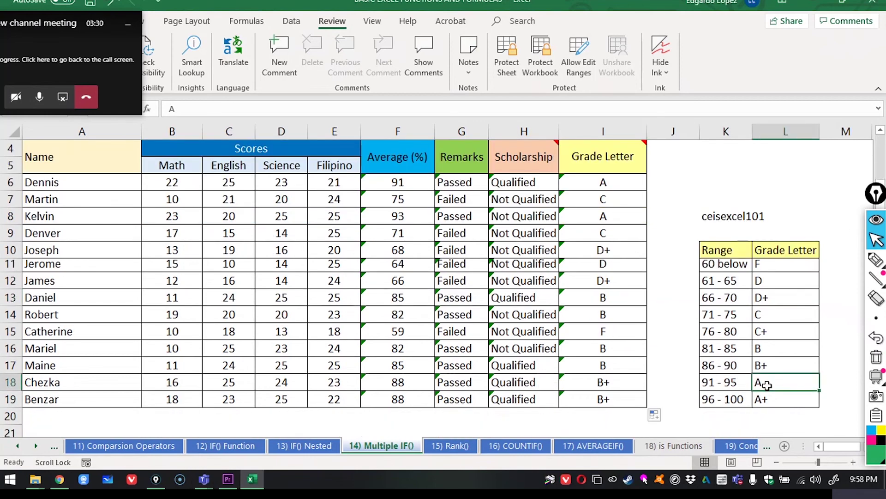
click(616, 215)
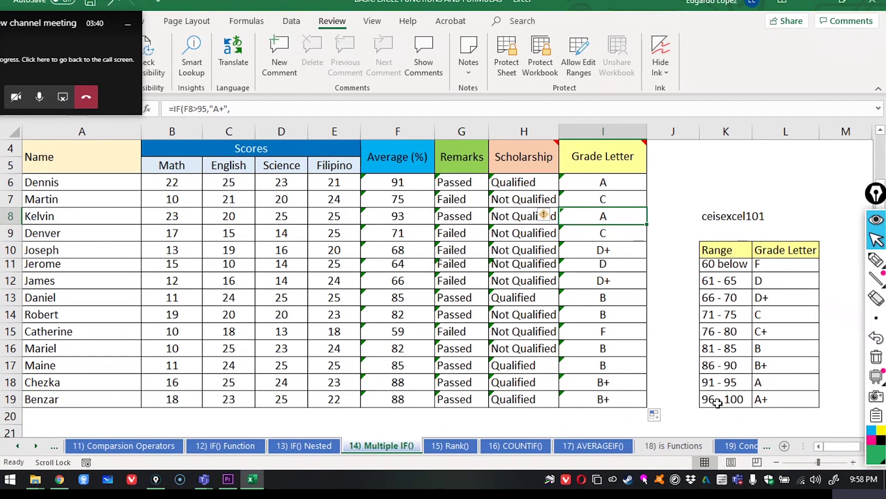
click(455, 444)
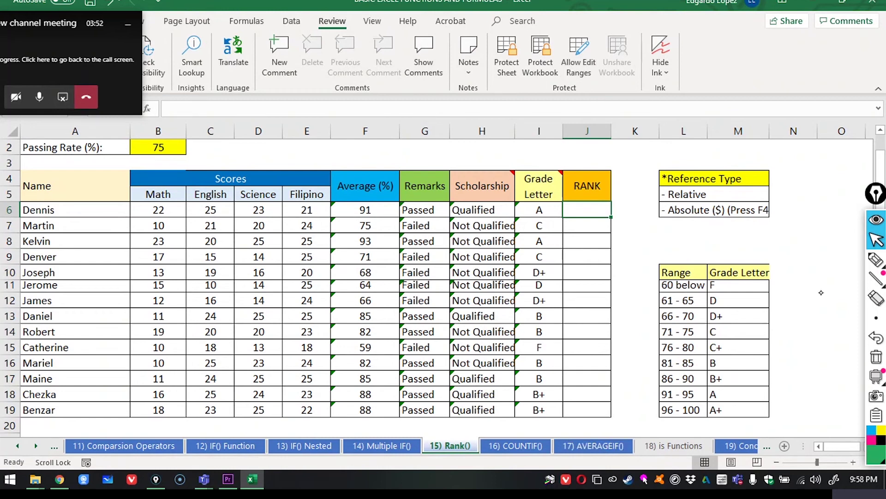
Step: Handwrite =rank(F6, in ink and circle the Average column values
click(876, 260)
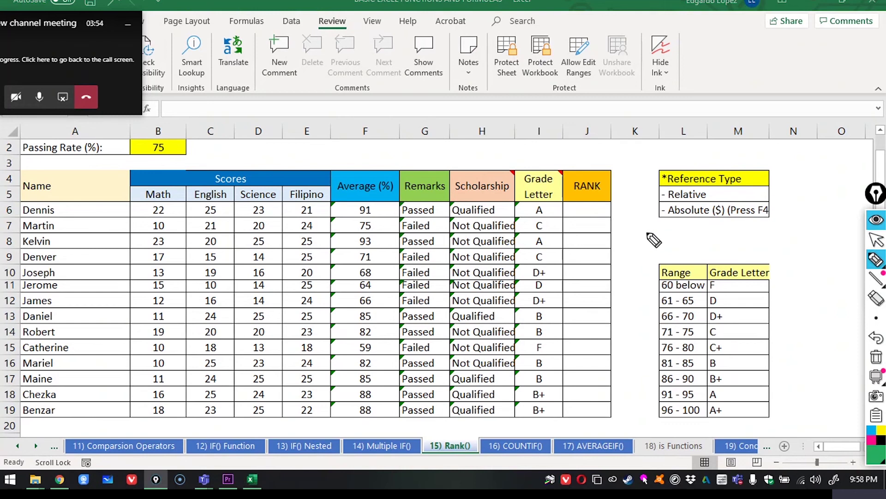
mouse_move(203, 165)
mouse_down()
mouse_move(259, 159)
mouse_move(264, 171)
mouse_up()
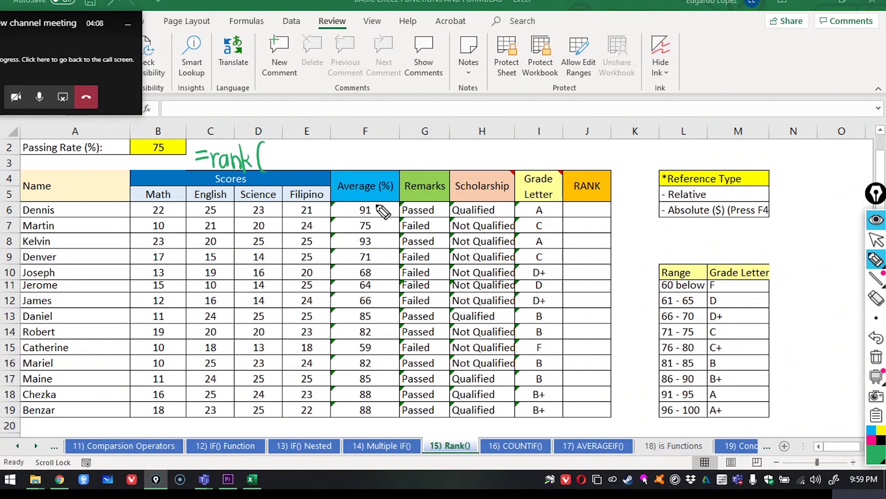
mouse_move(371, 201)
mouse_down()
mouse_move(357, 219)
mouse_move(367, 199)
mouse_up()
mouse_move(268, 147)
mouse_down()
mouse_move(287, 154)
mouse_move(285, 163)
mouse_up()
drag(295, 160, 294, 170)
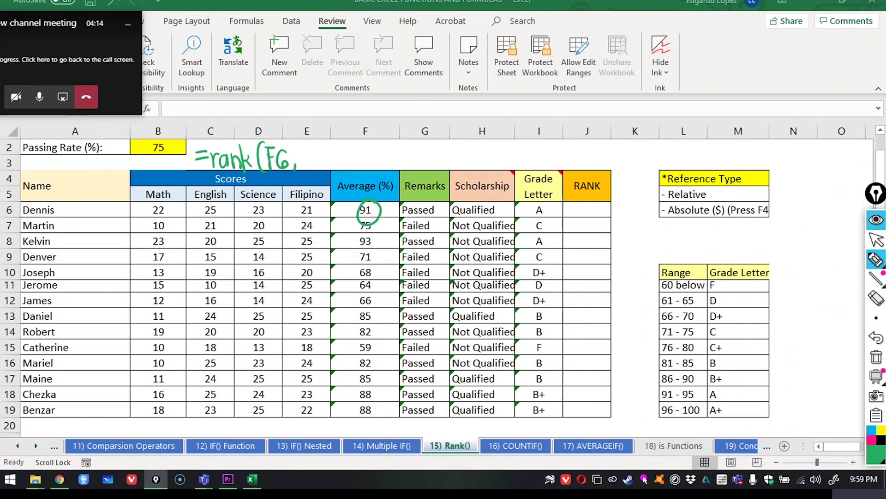
mouse_move(366, 200)
mouse_down()
mouse_move(355, 223)
mouse_move(355, 308)
mouse_up()
mouse_move(356, 384)
mouse_down()
mouse_move(369, 418)
mouse_move(391, 392)
mouse_move(392, 330)
mouse_move(386, 226)
mouse_move(373, 203)
mouse_move(376, 213)
mouse_up()
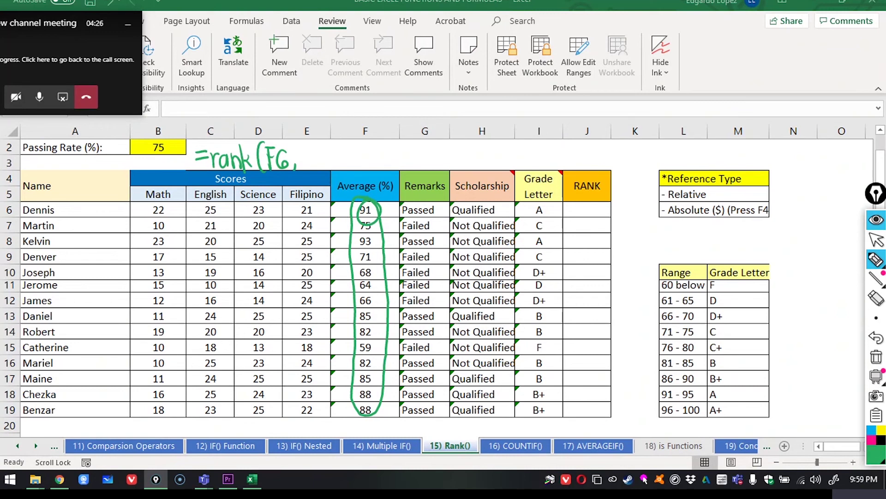
Step: Handwrite the range F6:F19, circling column header F and row header 19
mouse_move(307, 148)
mouse_down()
mouse_move(306, 170)
mouse_move(316, 146)
mouse_move(324, 162)
mouse_up()
mouse_move(367, 119)
mouse_down()
mouse_move(373, 132)
mouse_move(365, 120)
mouse_up()
mouse_move(20, 398)
mouse_down()
mouse_move(7, 418)
mouse_move(18, 397)
mouse_up()
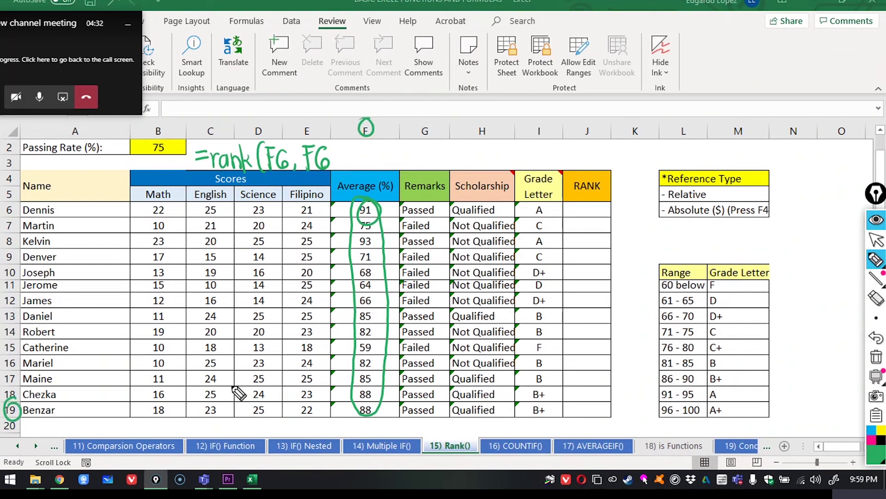
click(349, 151)
click(350, 162)
drag(352, 149, 352, 169)
mouse_move(349, 147)
mouse_down()
mouse_move(359, 147)
mouse_move(366, 169)
mouse_up()
drag(375, 150, 374, 170)
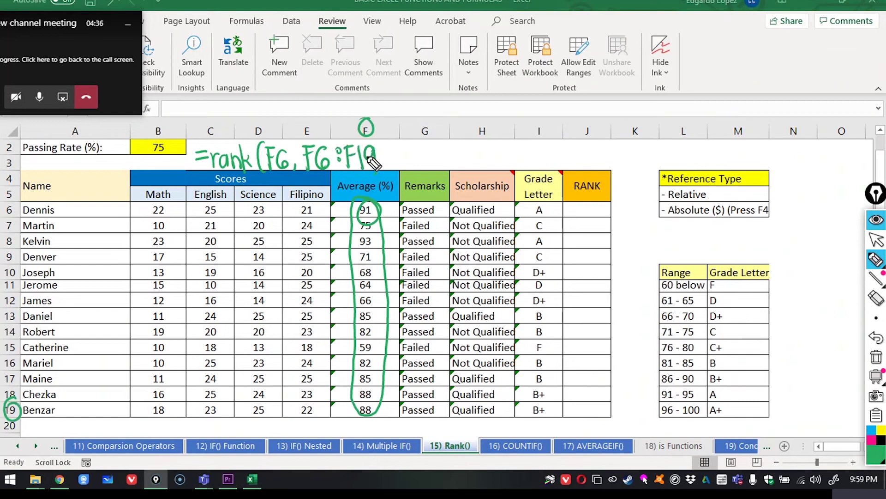
Step: Erase the handwritten F6:F19 range and switch the ink to purple
click(875, 298)
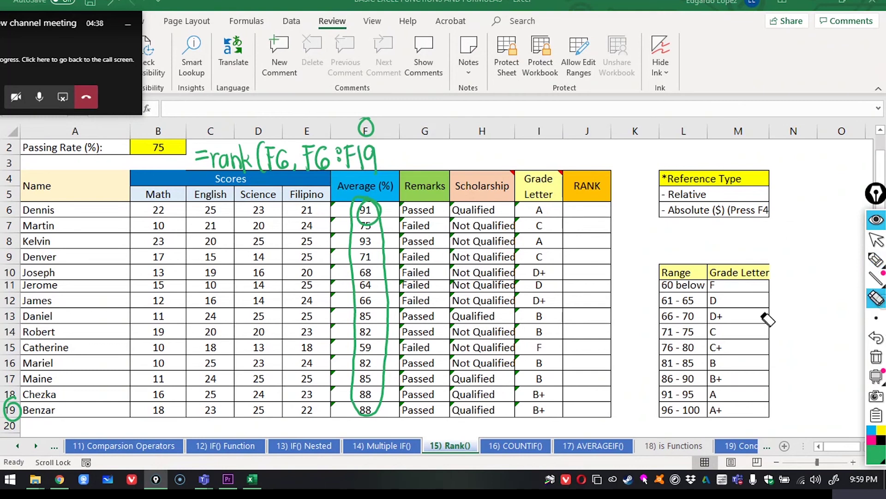
mouse_move(365, 157)
mouse_down()
mouse_move(375, 164)
mouse_move(313, 159)
mouse_up()
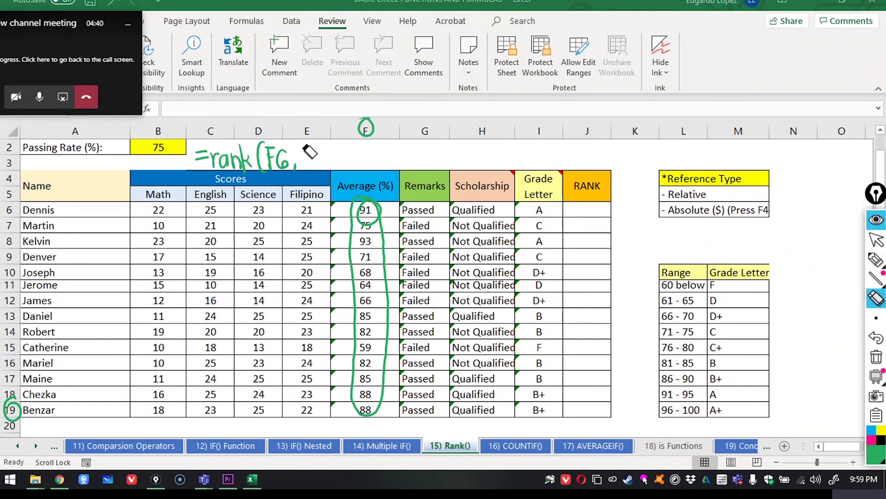
click(876, 260)
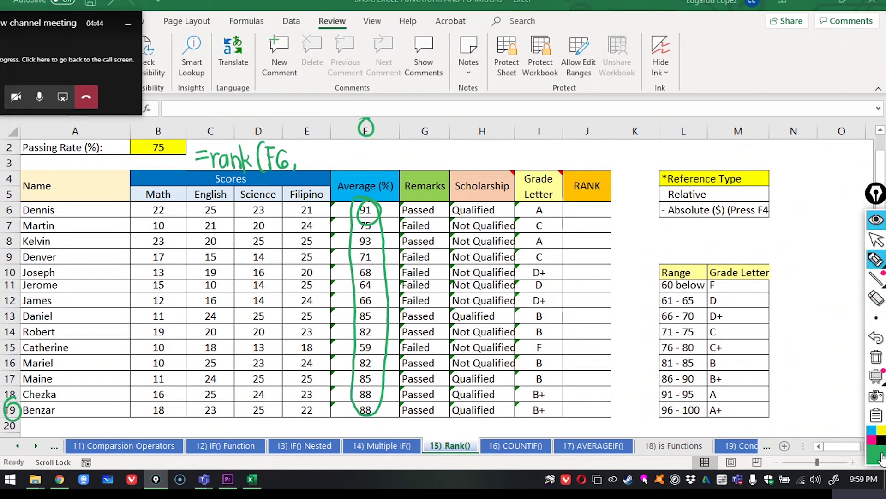
click(877, 455)
click(833, 383)
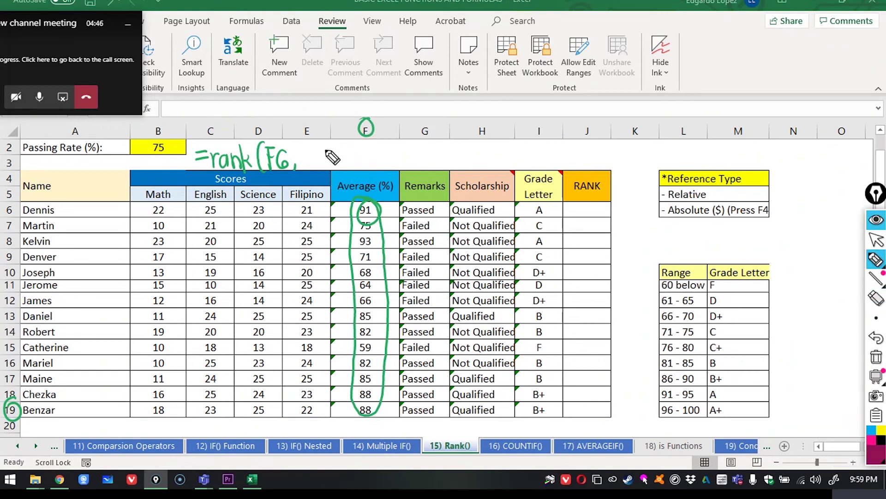
Step: Rewrite the range in purple as $F$6:$F$19,0) to complete the ink formula
drag(323, 151, 304, 166)
mouse_move(312, 131)
mouse_down()
mouse_move(310, 169)
mouse_move(329, 169)
mouse_move(339, 145)
mouse_move(341, 167)
mouse_up()
mouse_move(342, 131)
mouse_down()
mouse_move(344, 172)
mouse_move(357, 162)
mouse_up()
click(378, 158)
click(377, 165)
drag(407, 146, 386, 167)
mouse_move(395, 131)
mouse_down()
mouse_move(394, 170)
mouse_move(408, 167)
mouse_move(419, 144)
mouse_up()
drag(408, 156, 419, 167)
mouse_move(426, 131)
mouse_down()
mouse_move(425, 171)
mouse_move(463, 165)
mouse_up()
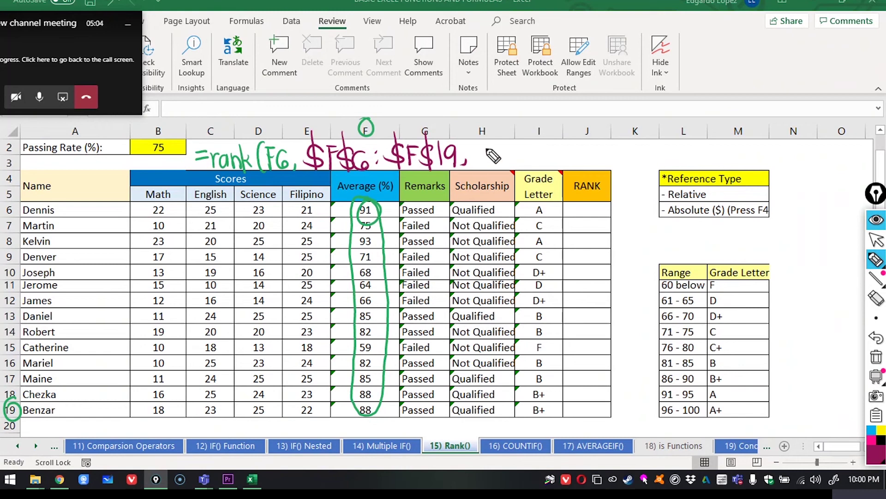
drag(480, 148, 490, 170)
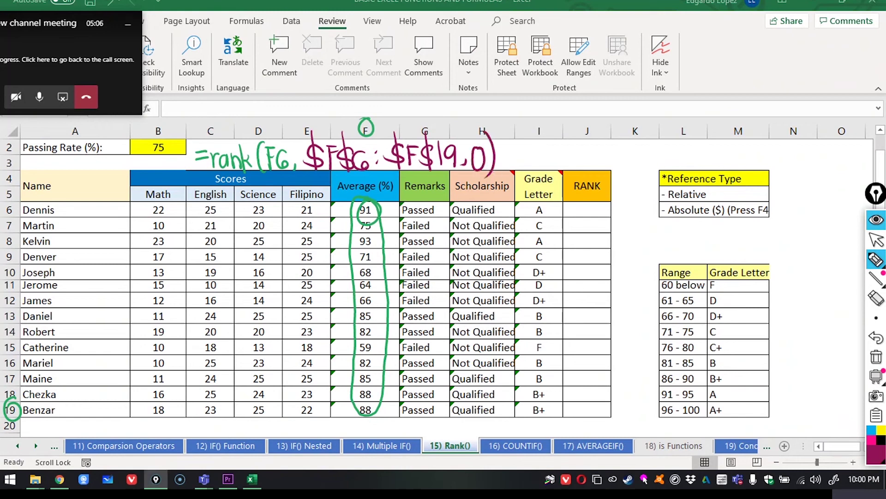
click(876, 240)
Step: Enter =rank(F6,F6:F19,0) in J6, showing rank 2 for the 91 average
click(572, 209)
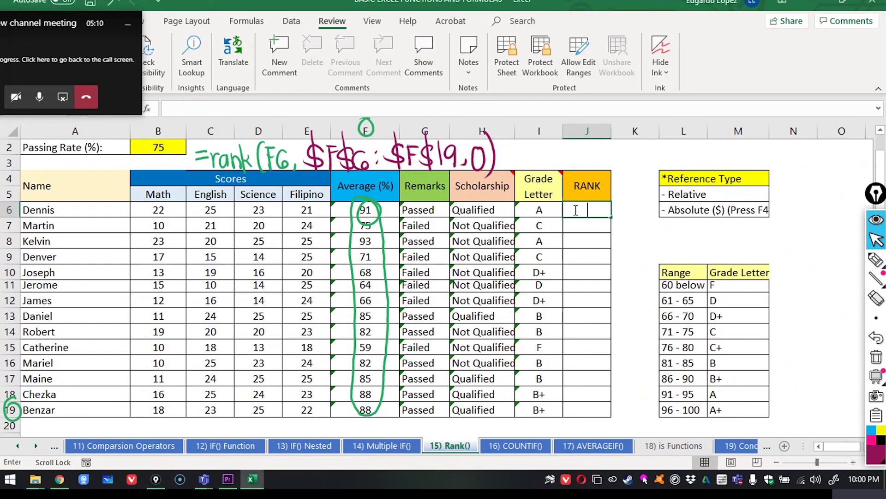
text(=rank()
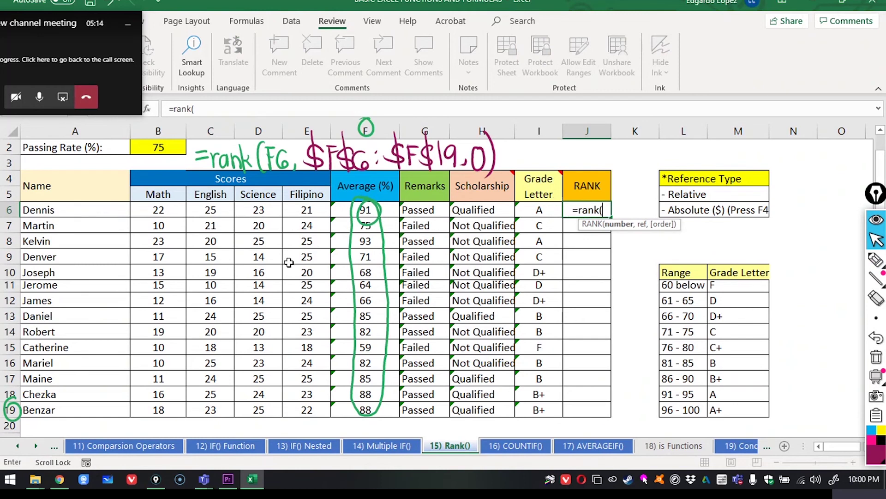
click(379, 209)
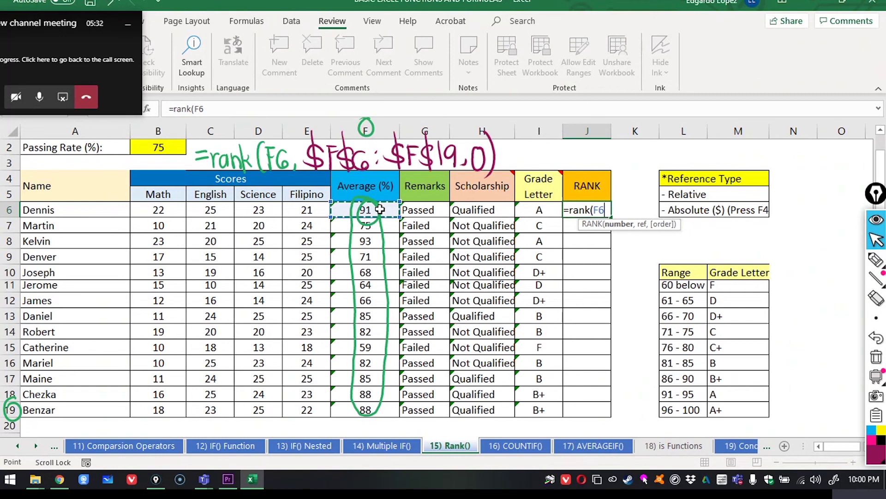
text(,)
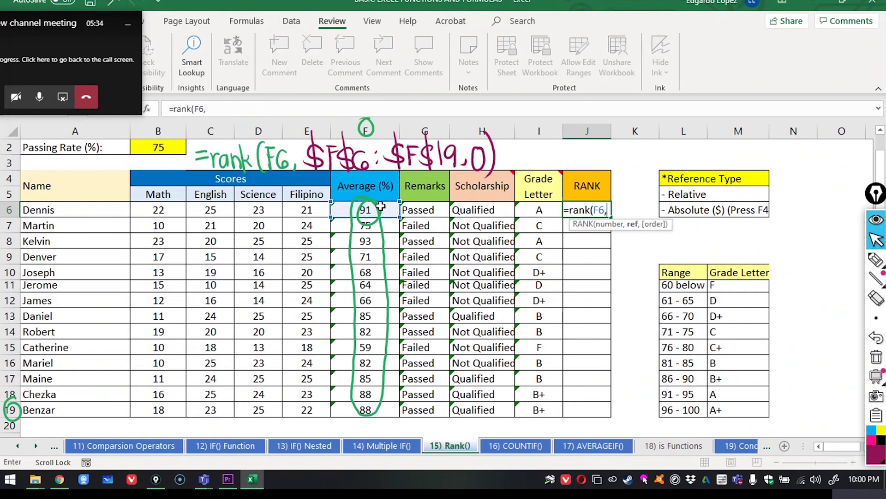
drag(379, 209, 369, 409)
text(,)
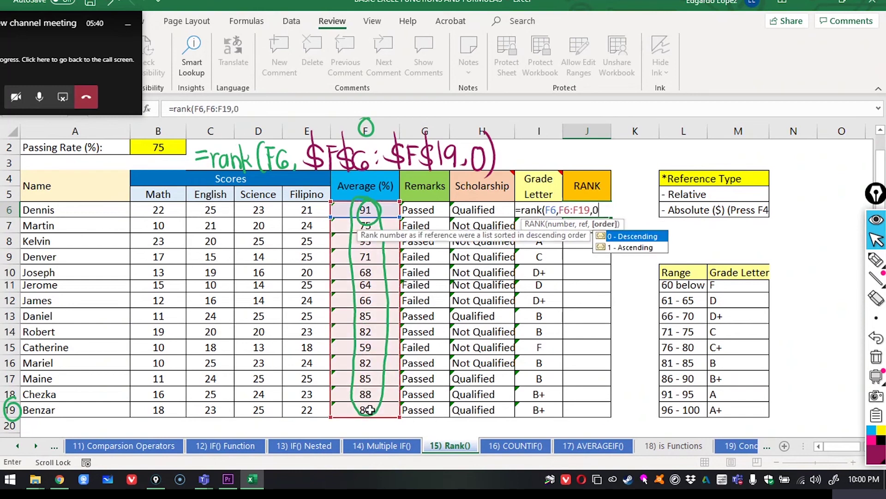
text(0))
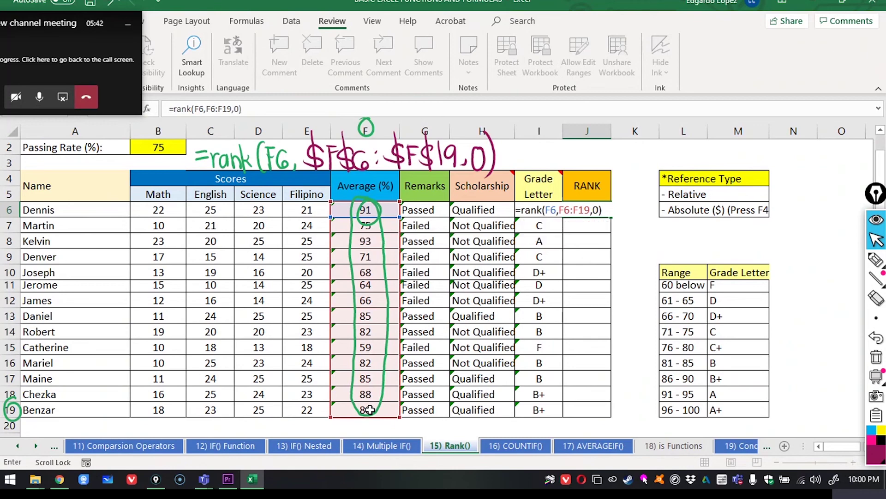
key(Return)
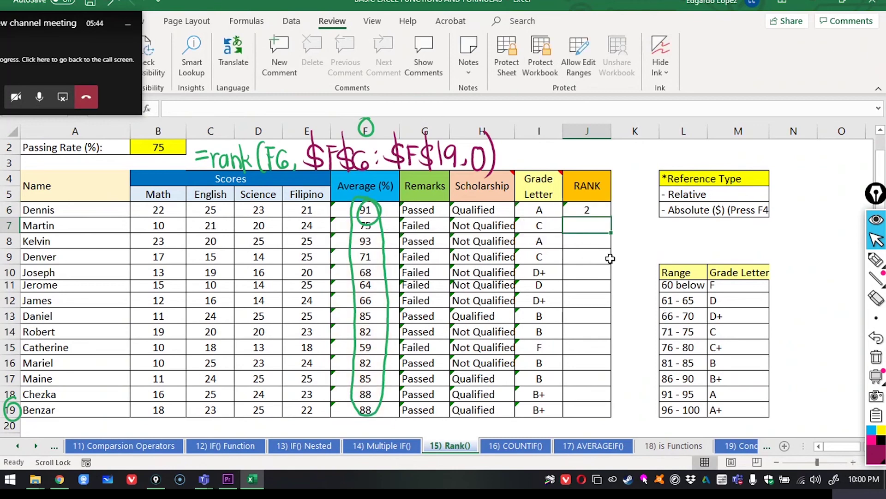
click(587, 241)
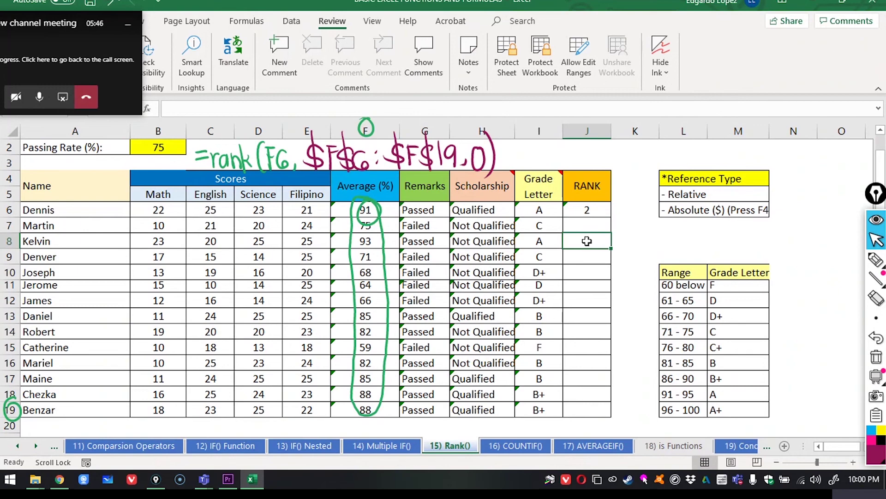
Step: Enter =rank(F8,$F$6:$F$19,0) in J8 with an absolute ranking range
text(=ra)
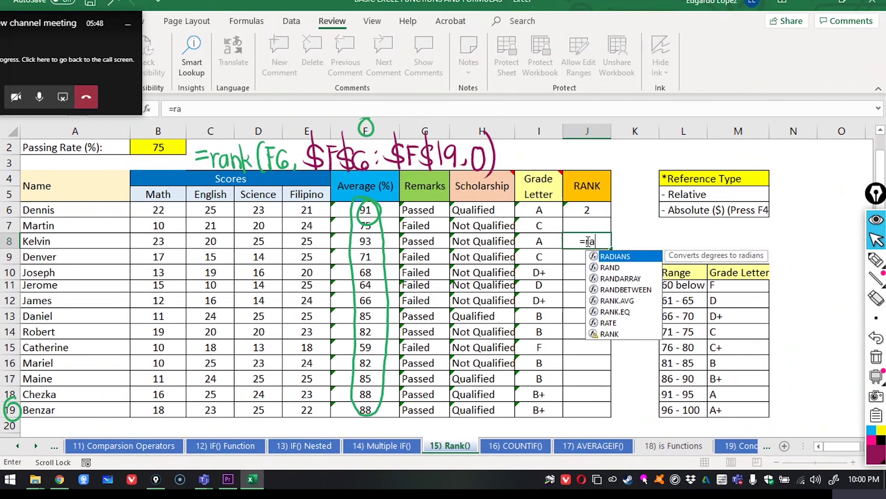
text(nk()
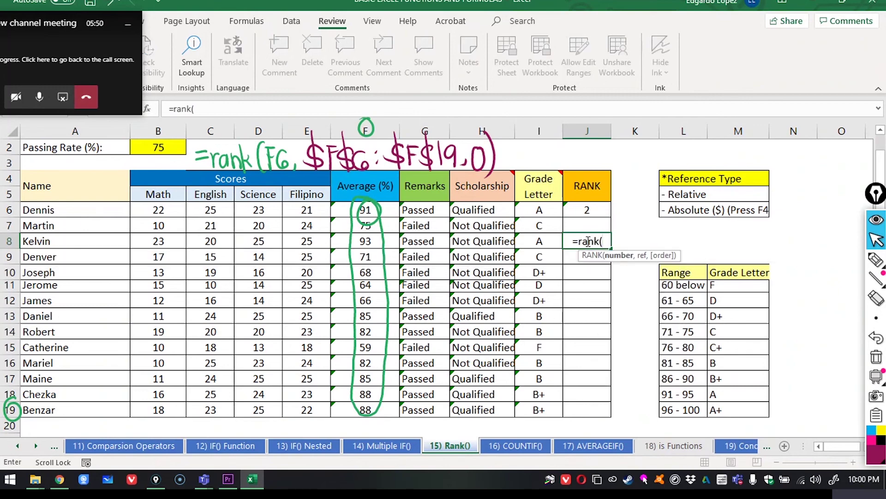
click(366, 240)
text(,)
drag(367, 210, 366, 409)
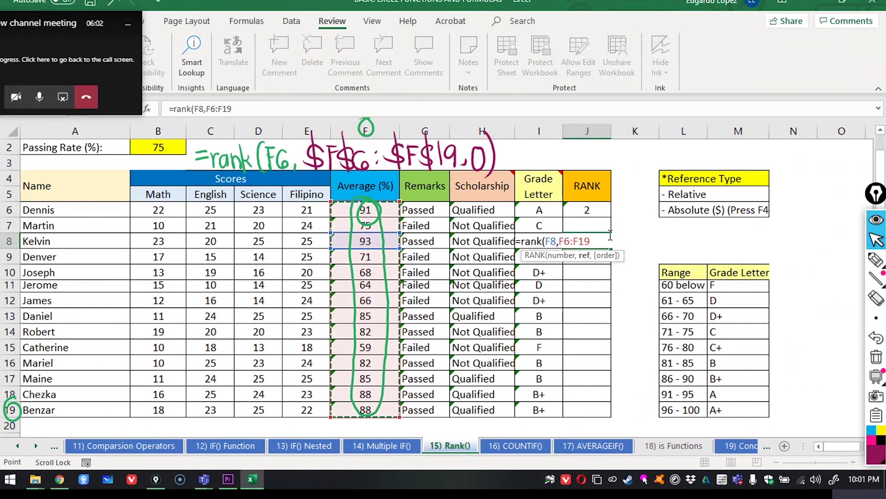
drag(590, 241, 564, 240)
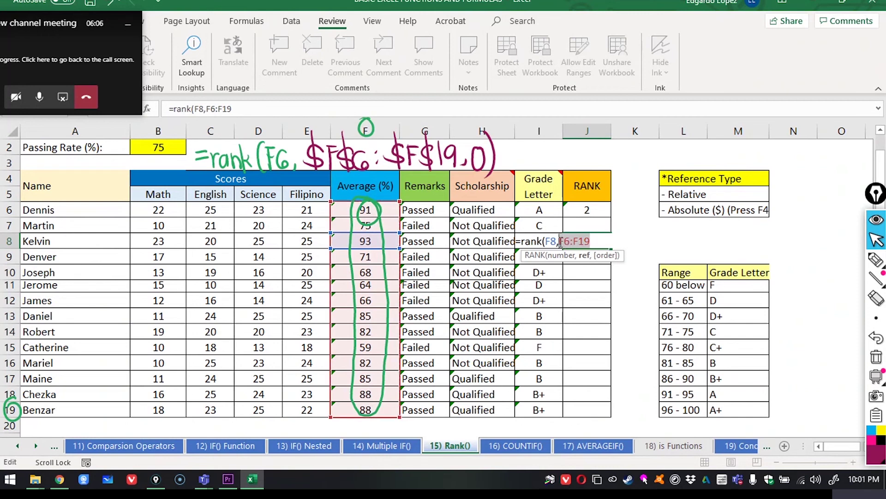
key(F4)
key(End)
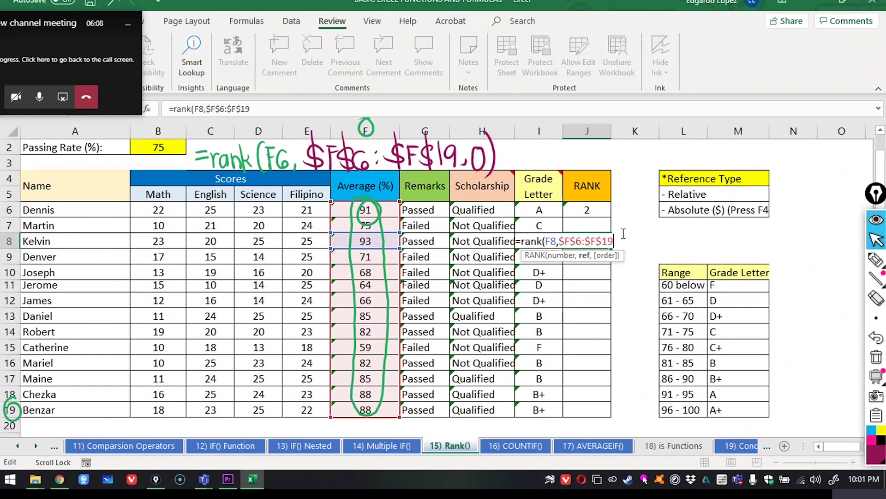
text(,0))
key(Return)
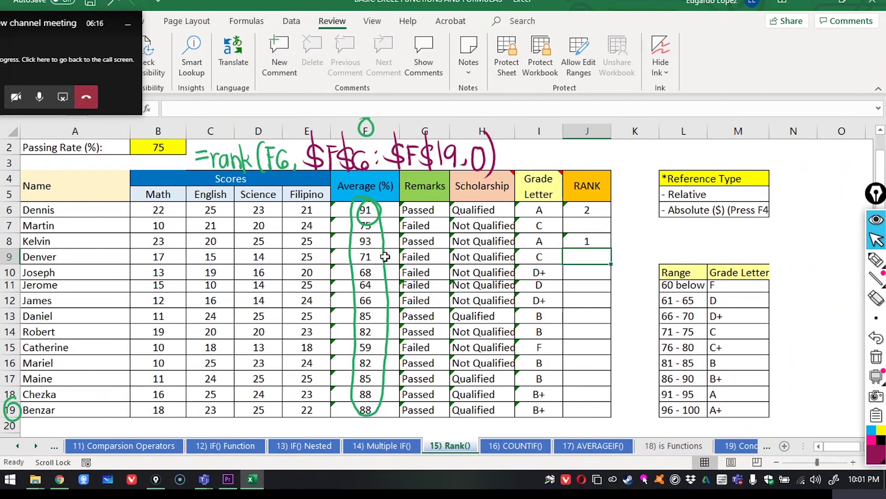
Step: Change J6's range reference to absolute $F$6:$F$19
click(603, 211)
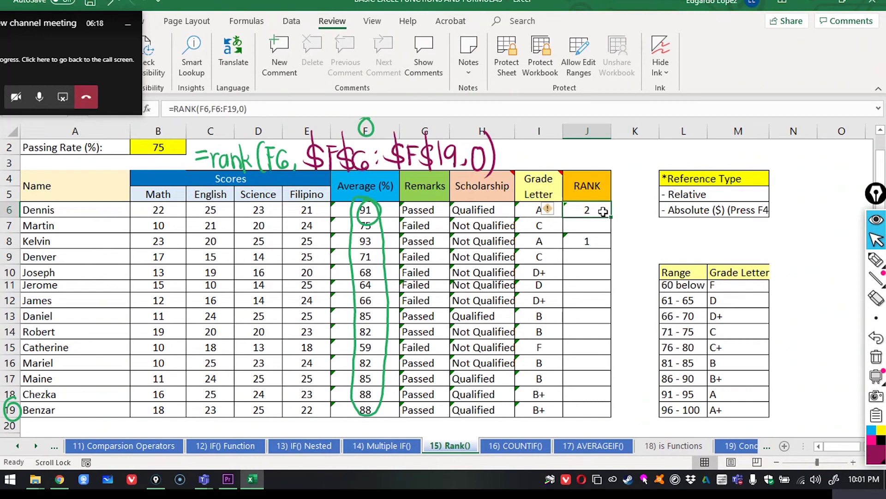
double_click(604, 210)
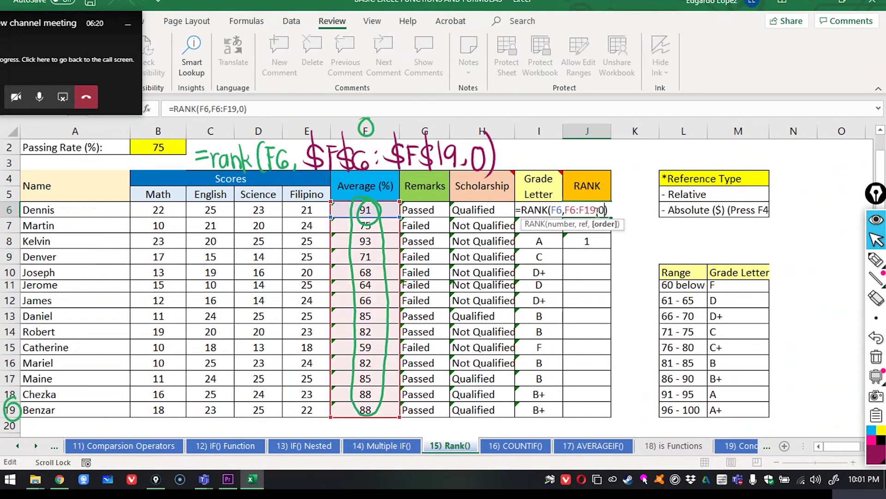
drag(594, 209, 563, 210)
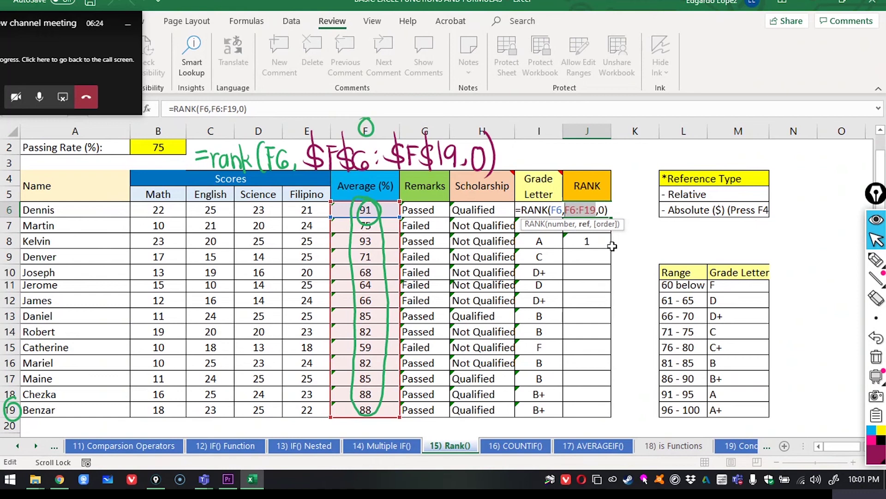
key(F4)
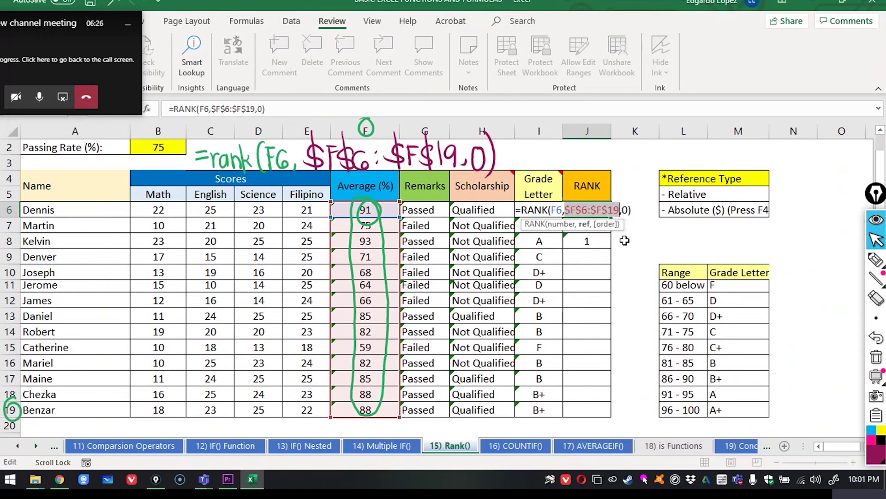
key(Return)
Step: Fill J6's rank formula down to J19 and erase all ink annotations
click(594, 211)
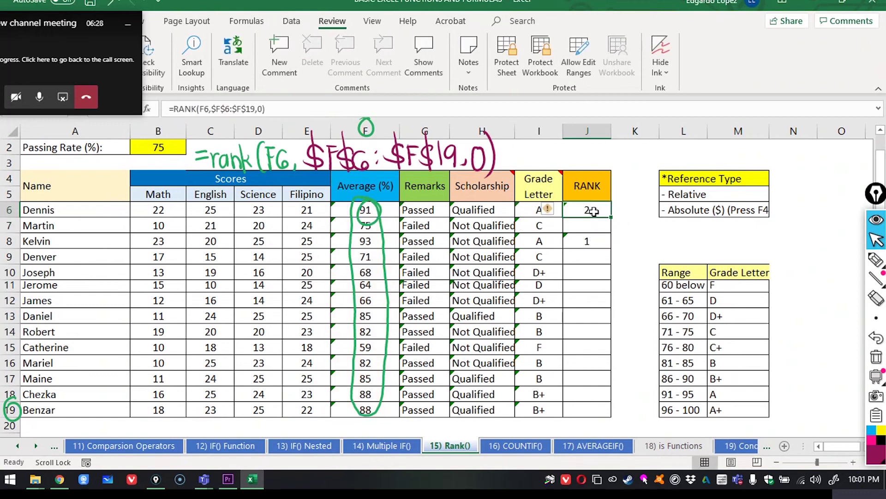
drag(612, 217, 603, 414)
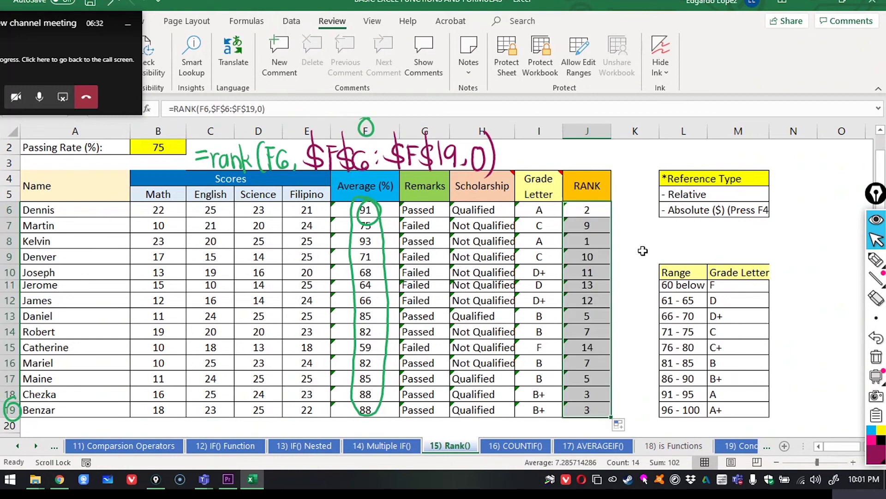
click(647, 244)
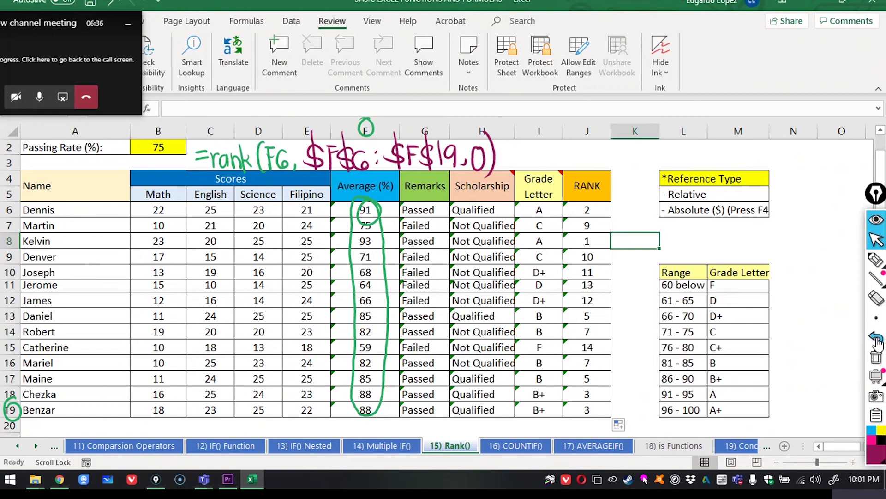
click(877, 358)
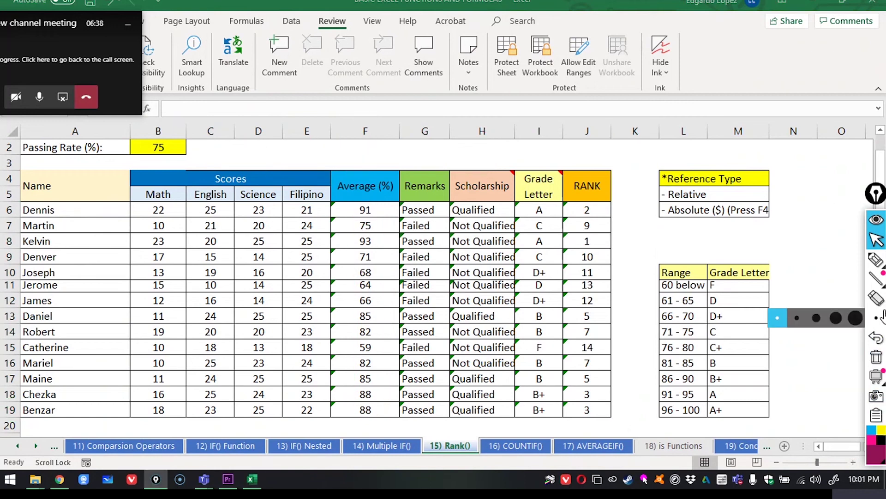
click(877, 265)
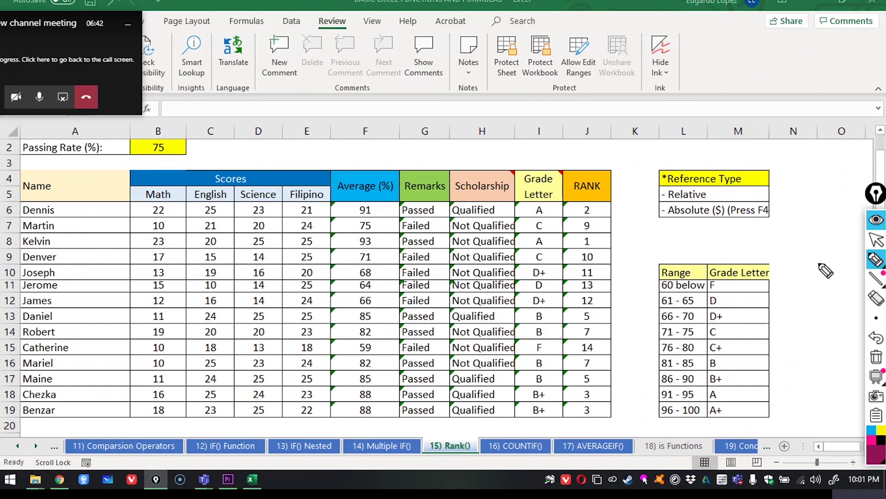
mouse_move(214, 156)
mouse_down()
mouse_move(265, 157)
mouse_move(276, 161)
mouse_move(269, 169)
mouse_move(282, 170)
mouse_up()
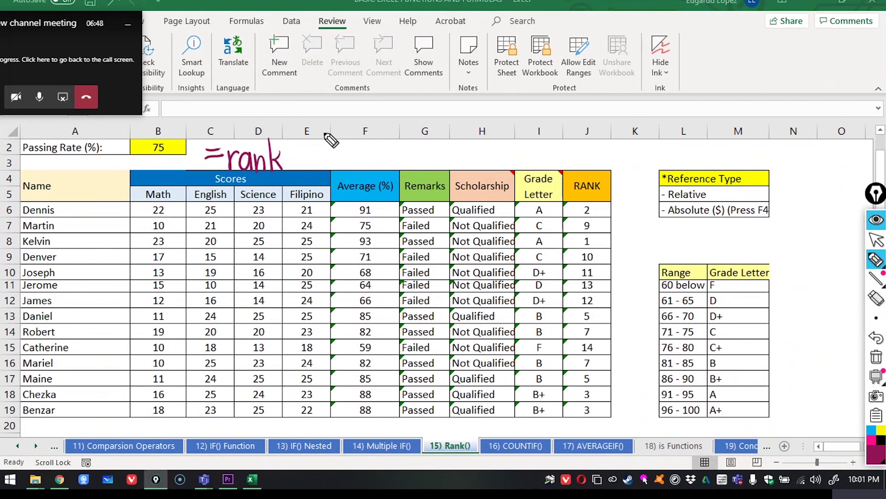
drag(301, 138, 292, 181)
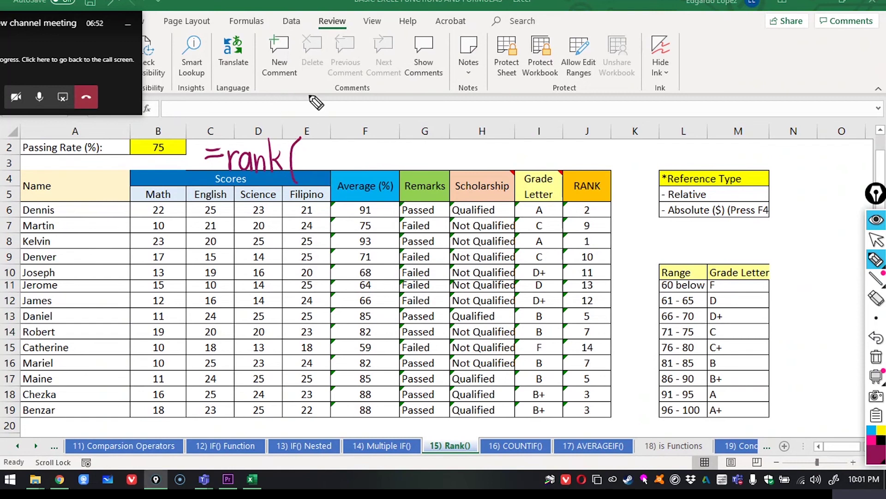
mouse_move(374, 209)
mouse_down()
mouse_move(363, 220)
mouse_move(369, 194)
mouse_up()
drag(55, 214, 74, 206)
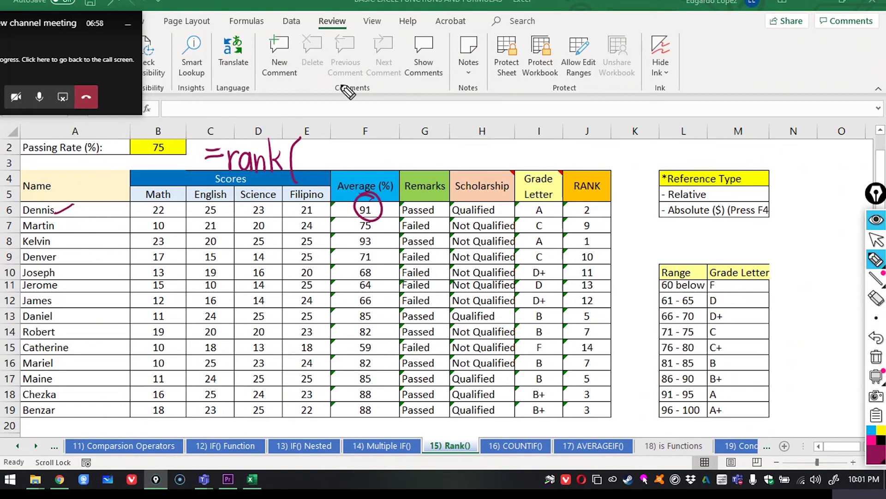
mouse_move(323, 143)
mouse_down()
mouse_move(308, 168)
mouse_move(319, 154)
mouse_move(343, 169)
mouse_up()
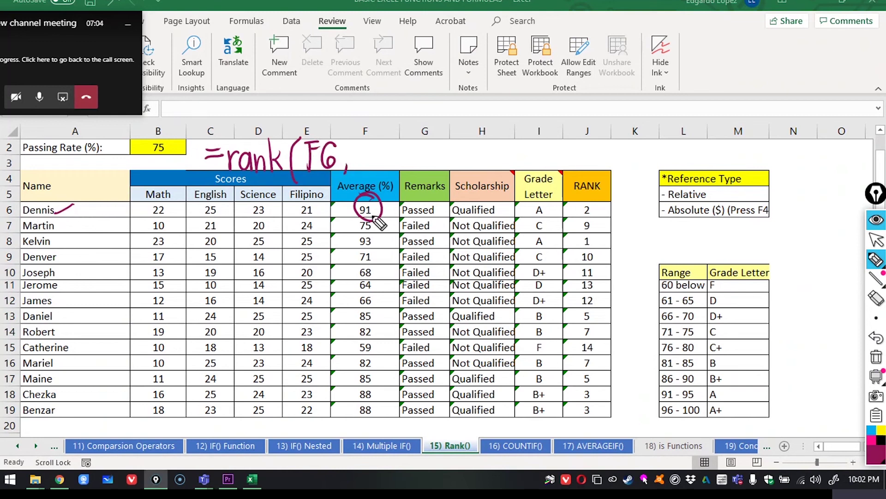
drag(370, 147, 360, 167)
drag(359, 122, 365, 176)
drag(376, 144, 375, 170)
mouse_move(375, 144)
mouse_down()
mouse_move(386, 143)
mouse_move(384, 156)
mouse_up()
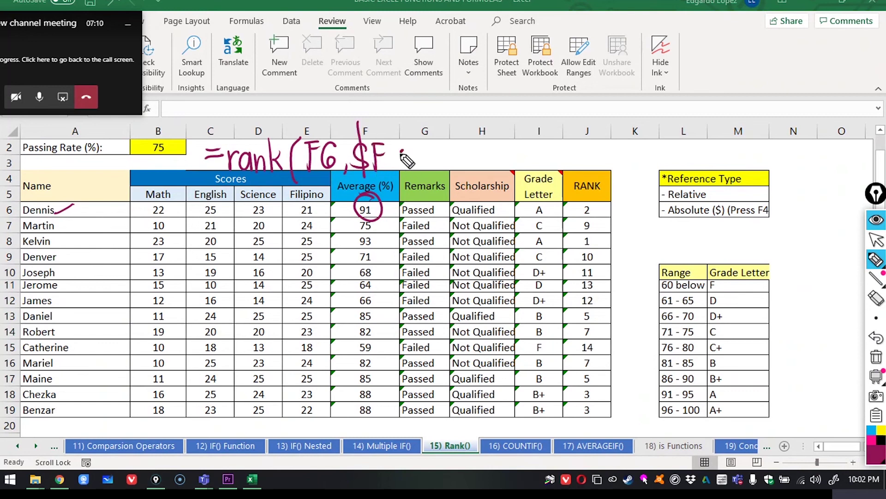
drag(401, 144, 392, 167)
drag(391, 120, 397, 181)
drag(418, 145, 409, 158)
click(434, 154)
click(435, 164)
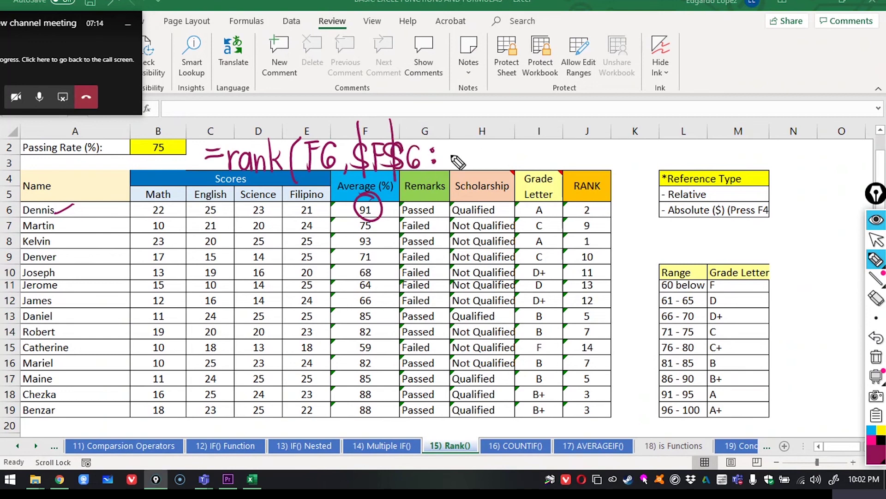
drag(449, 153, 442, 172)
drag(446, 131, 444, 177)
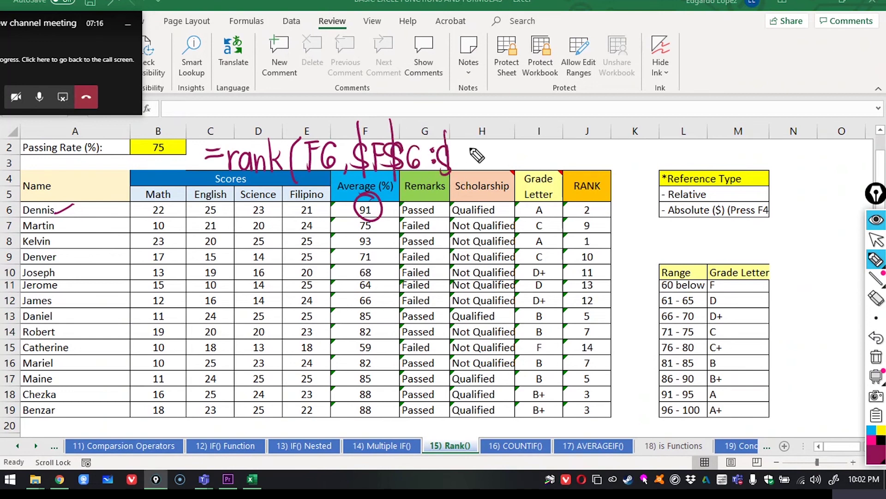
drag(459, 147, 457, 169)
mouse_move(458, 146)
mouse_down()
mouse_move(467, 145)
mouse_move(470, 168)
mouse_up()
drag(473, 129, 472, 172)
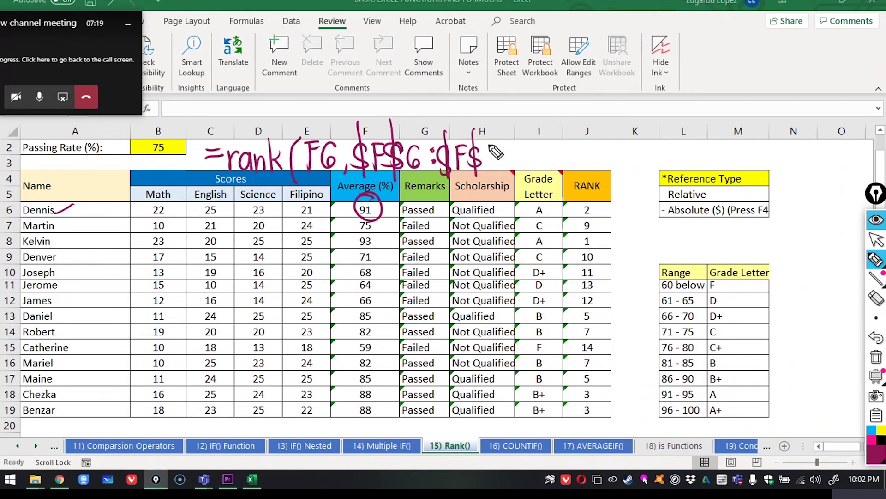
mouse_move(488, 144)
mouse_down()
mouse_move(487, 168)
mouse_move(512, 161)
mouse_up()
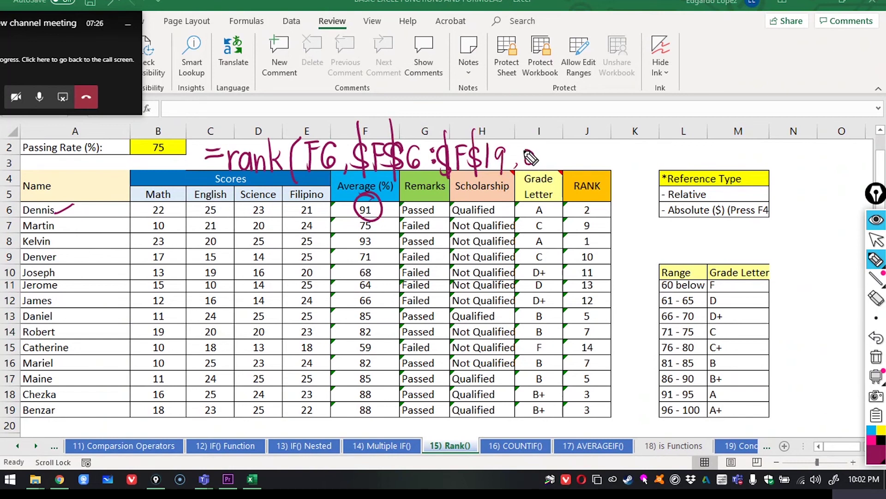
drag(529, 125, 559, 156)
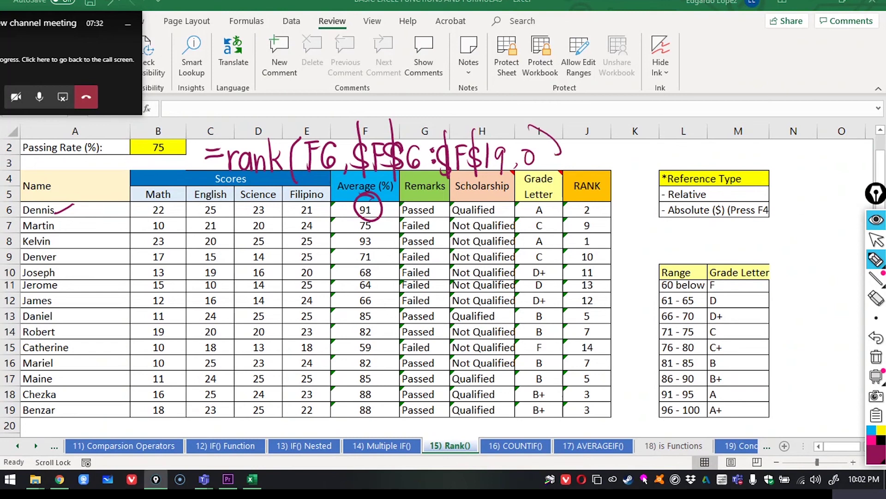
click(876, 239)
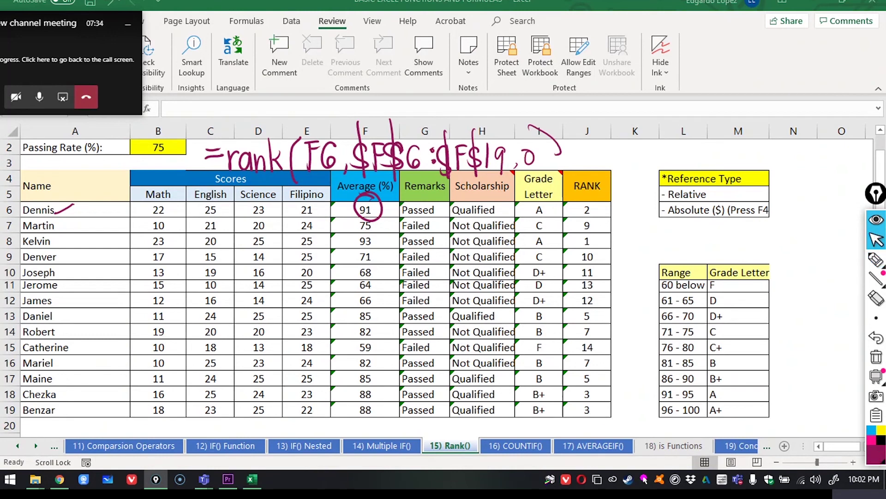
click(877, 363)
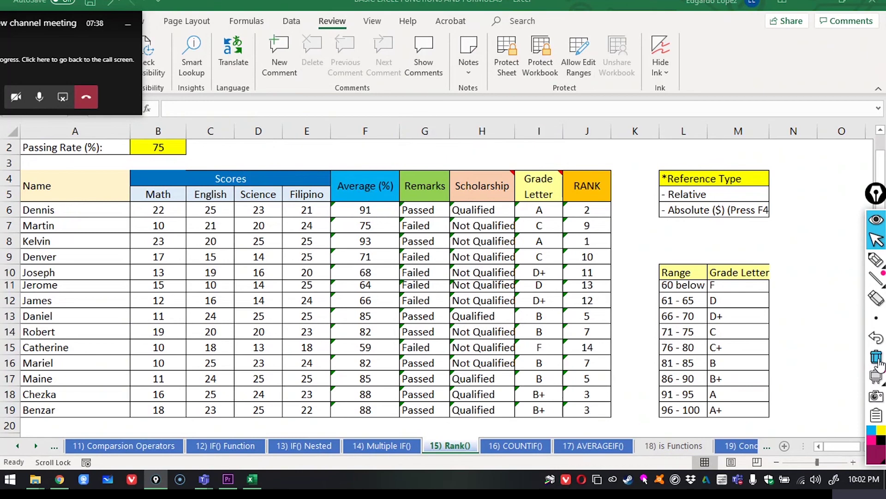
click(499, 445)
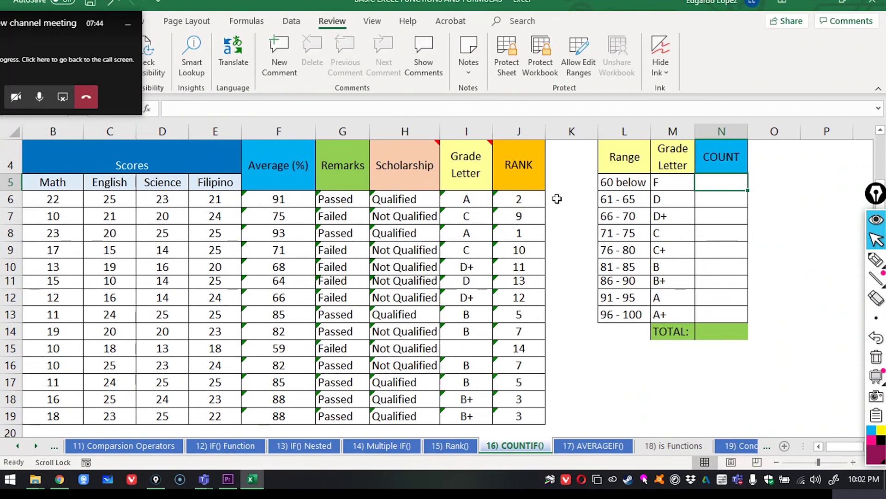
Step: Review the F, D and C grade letters in column M, then start editing COUNT cell N5
scroll(521, 297, down, 1)
scroll(553, 314, down, 1)
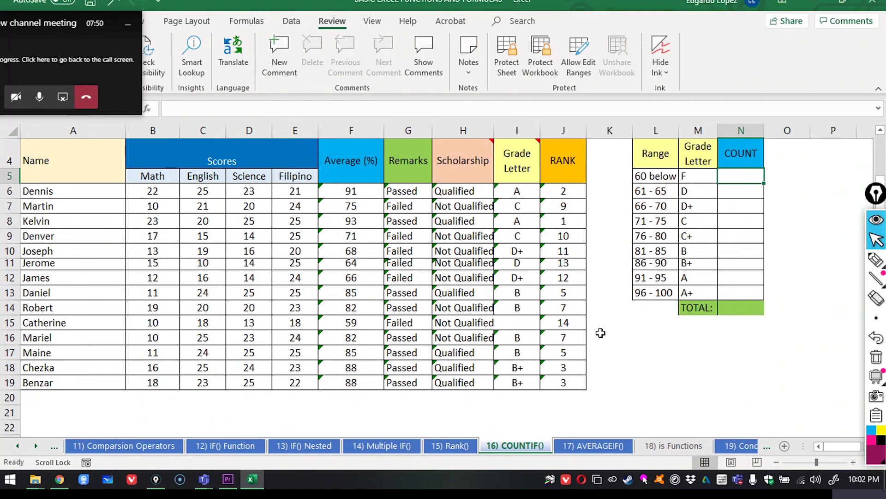
scroll(600, 333, up, 1)
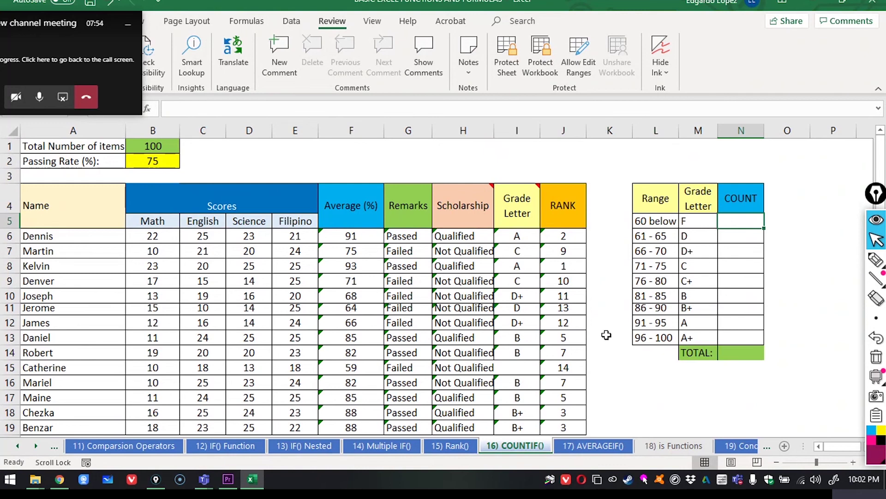
click(692, 223)
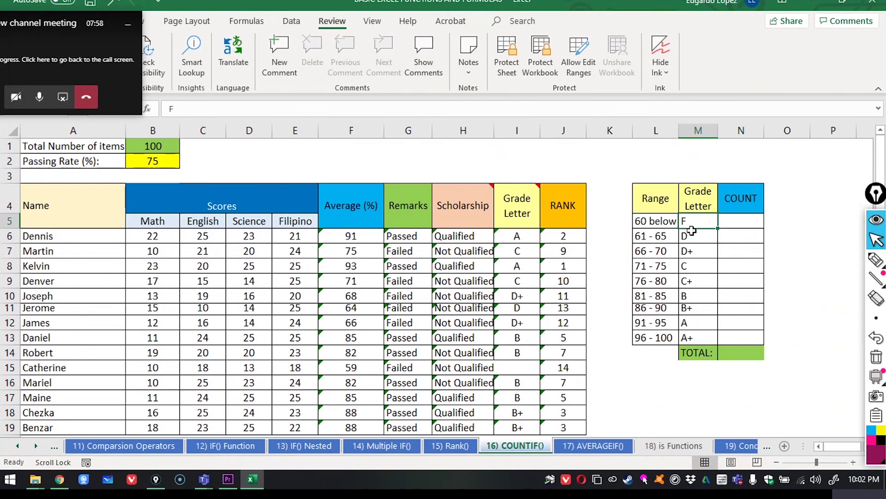
click(690, 240)
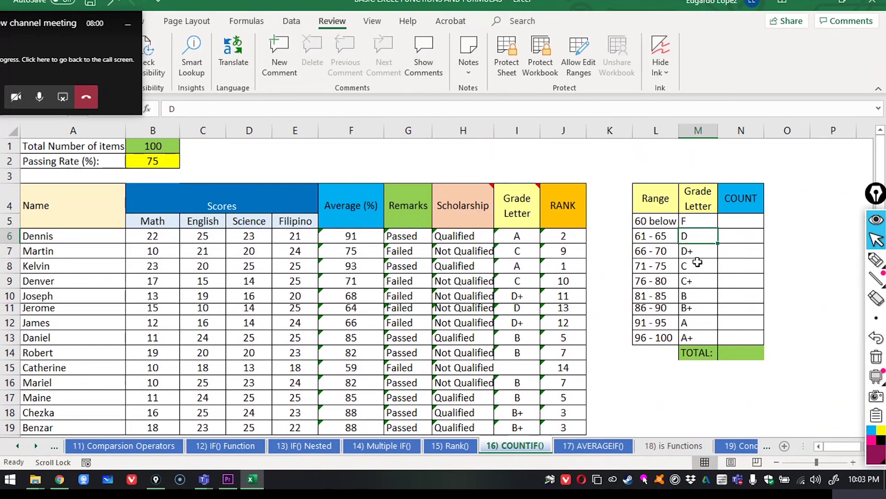
click(696, 263)
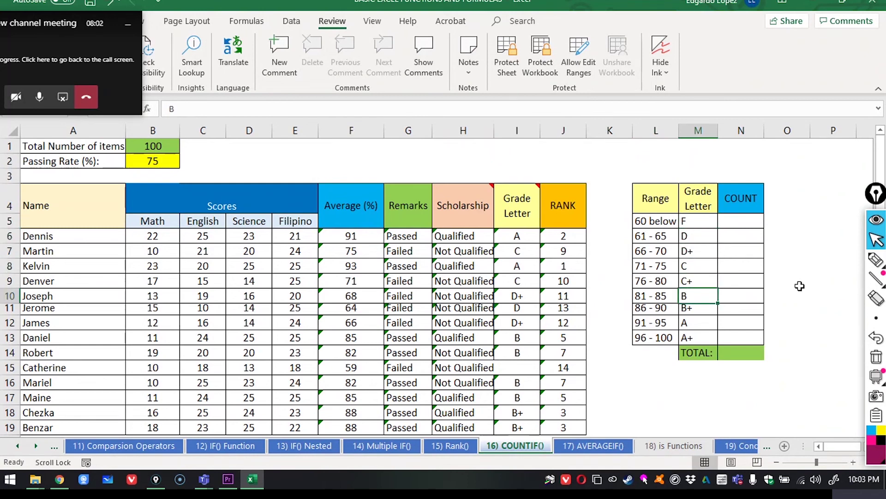
click(734, 220)
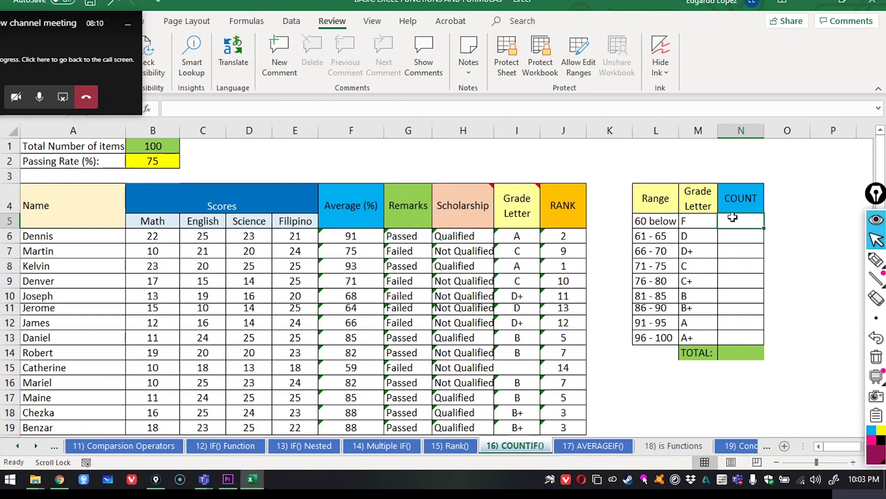
double_click(732, 221)
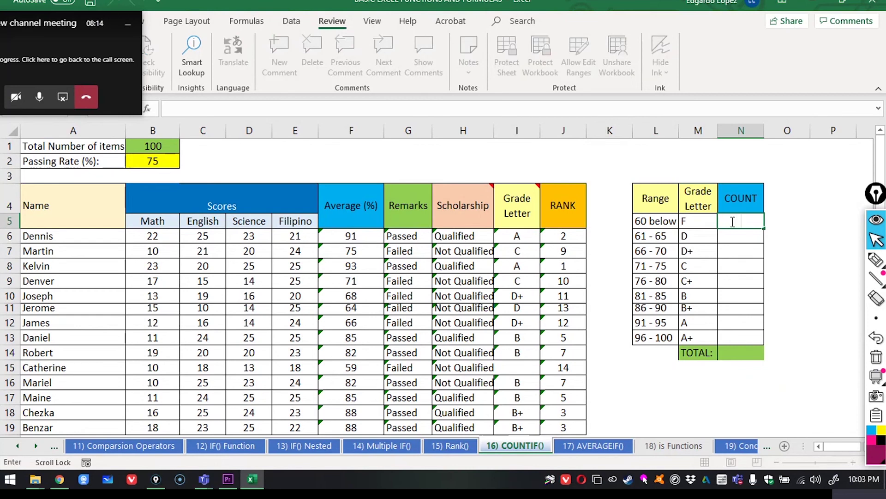
Step: Enter =countif($I$6:$I$19,m5) in N5 to count F grades, returning 0
text(=cou)
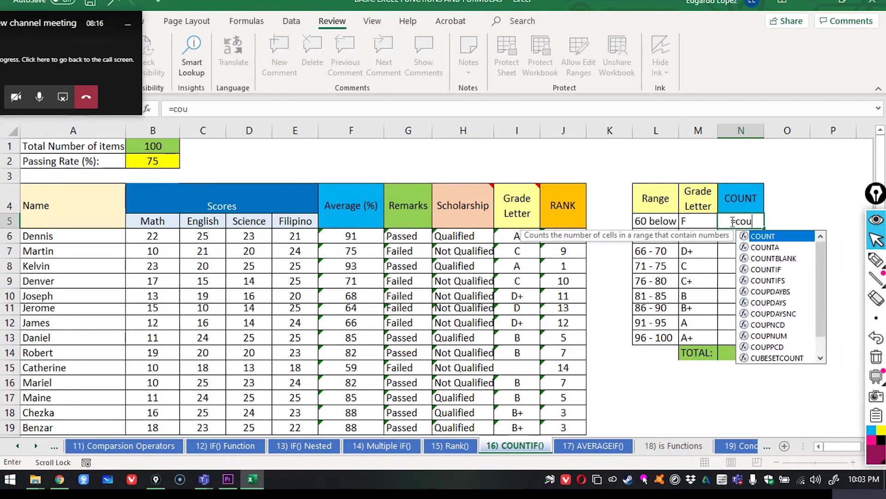
text(ntif)
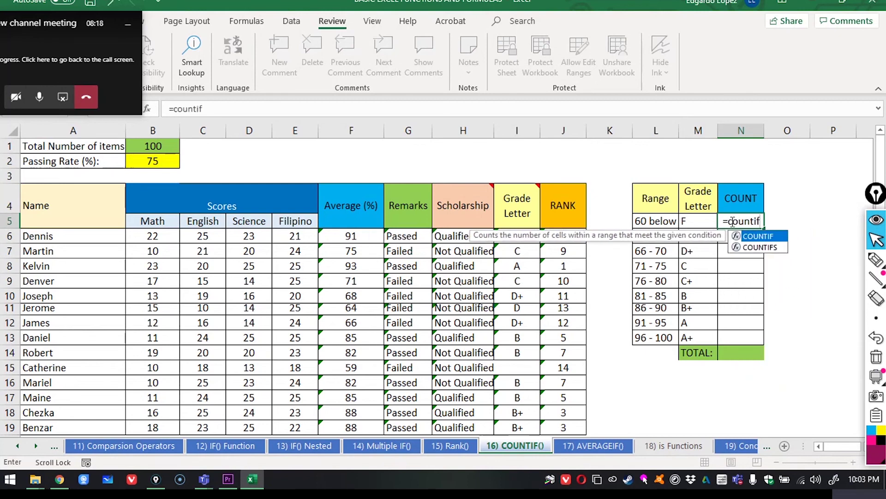
text(()
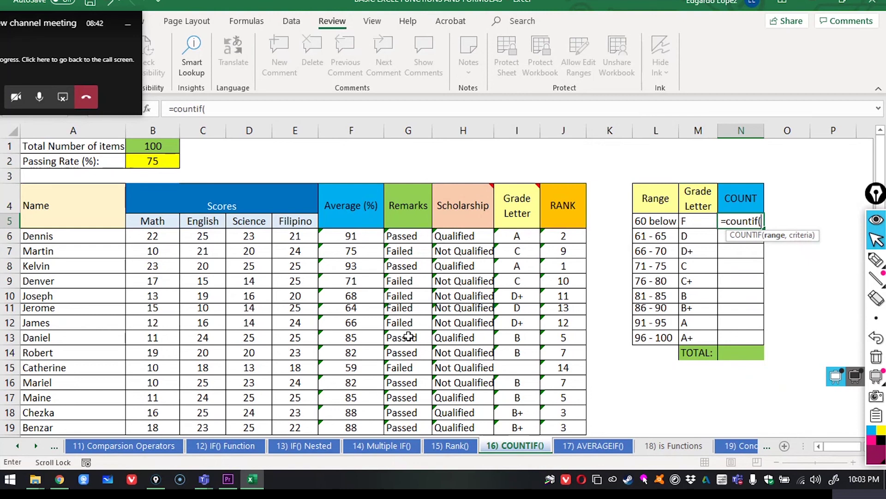
click(876, 318)
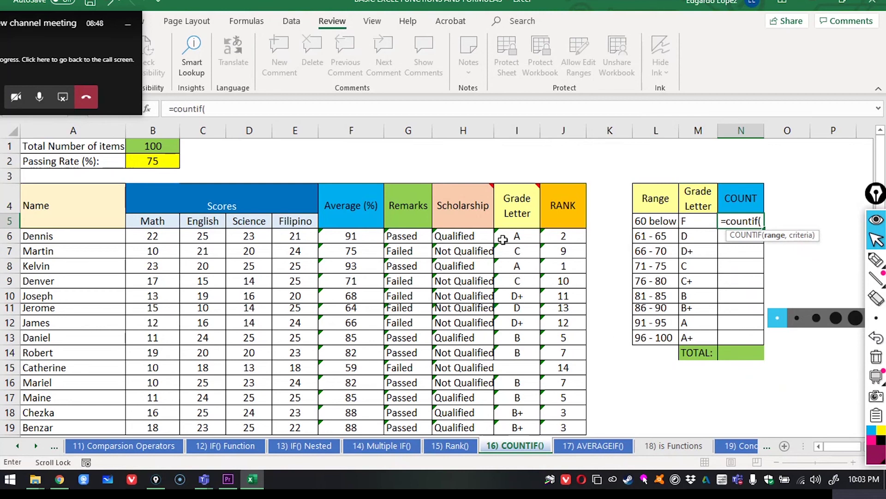
mouse_move(516, 226)
click(515, 234)
drag(515, 234, 512, 382)
drag(753, 176, 719, 176)
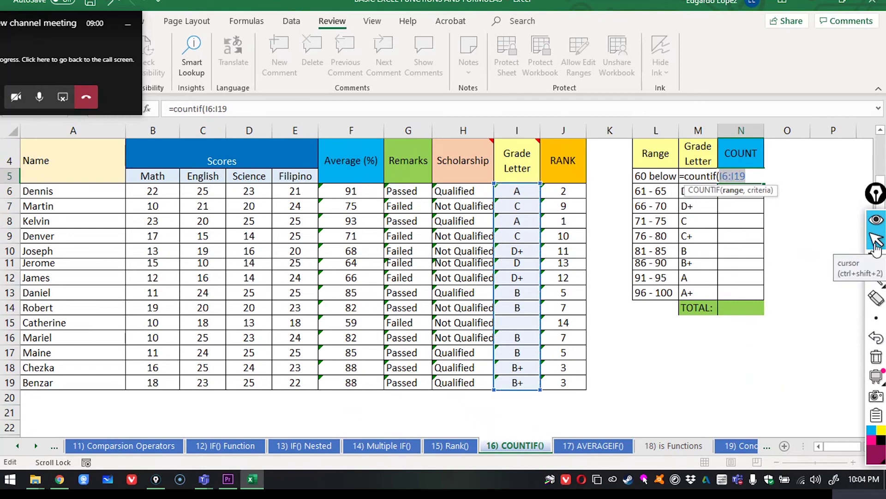
key(F4)
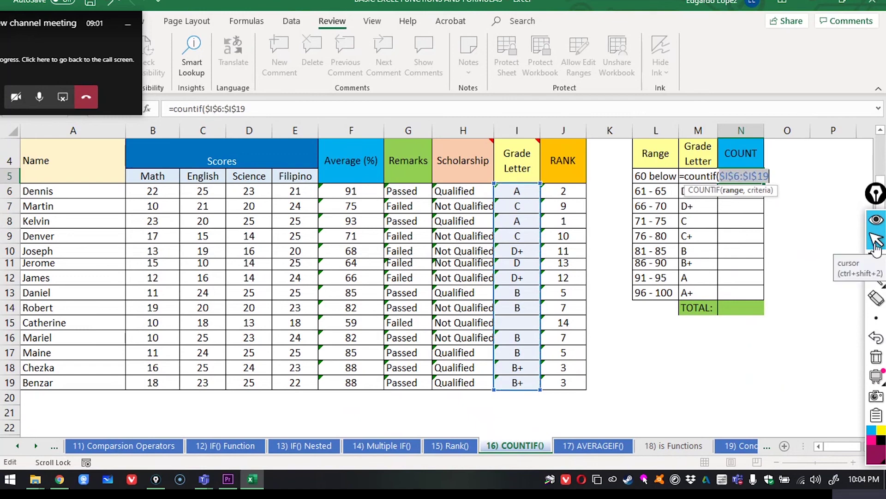
click(779, 175)
text(,)
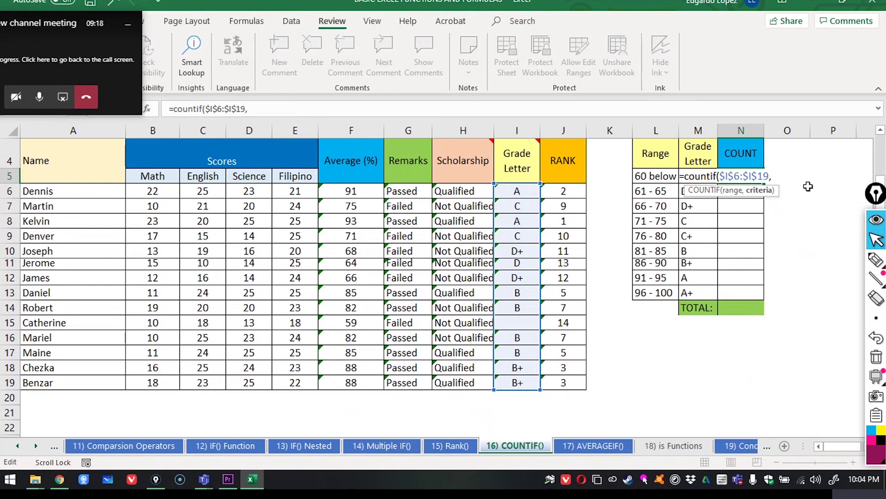
text(m5)
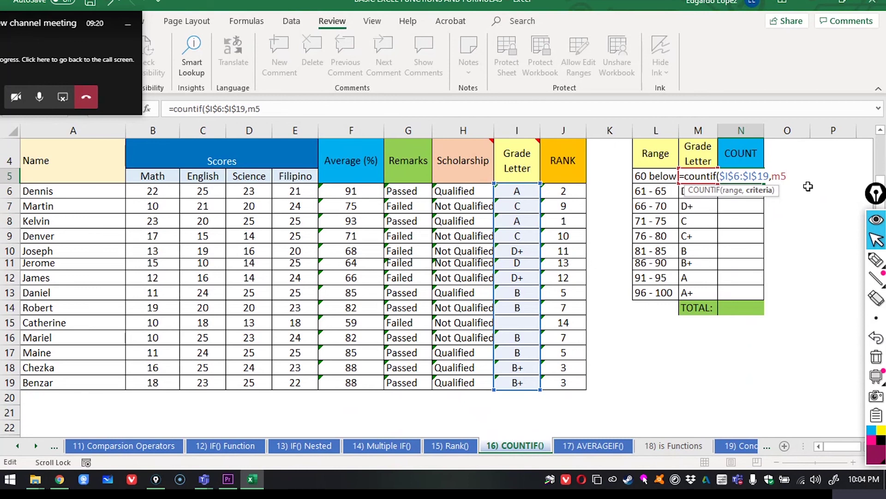
text())
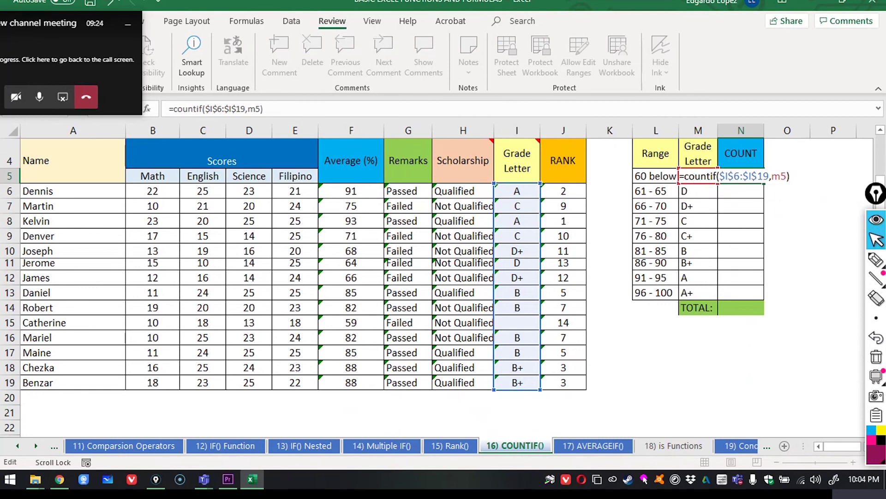
mouse_move(876, 259)
key(Return)
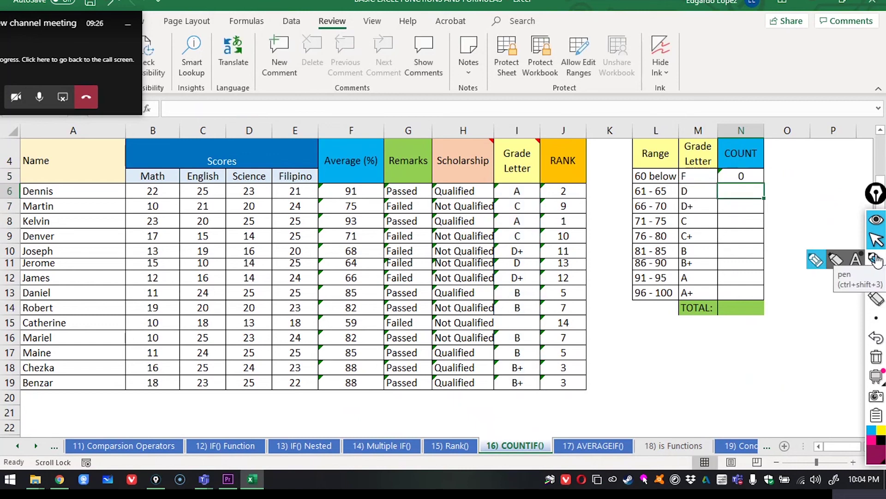
mouse_move(876, 278)
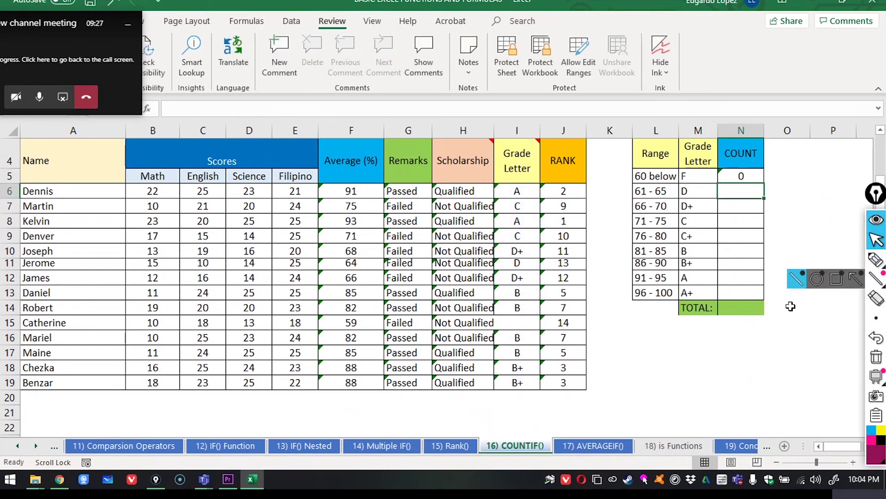
Step: Copy the grade formula from I14 into I15 so Catherine's grade shows F
click(524, 325)
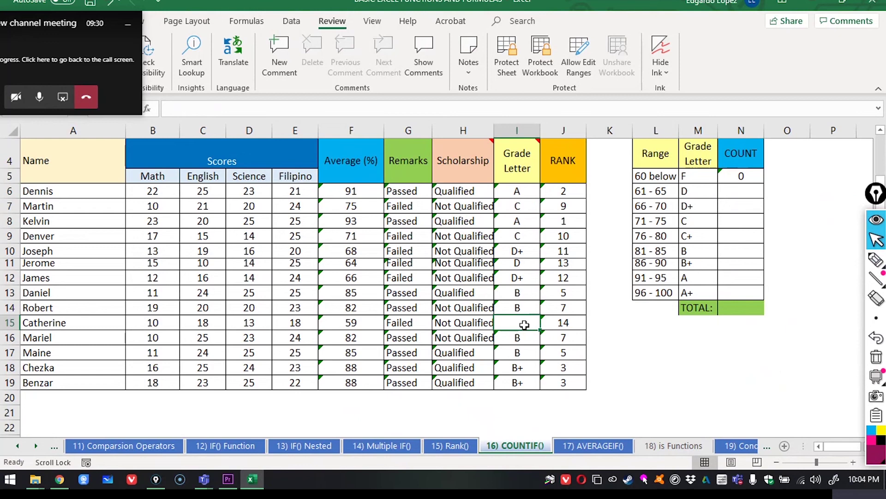
click(525, 308)
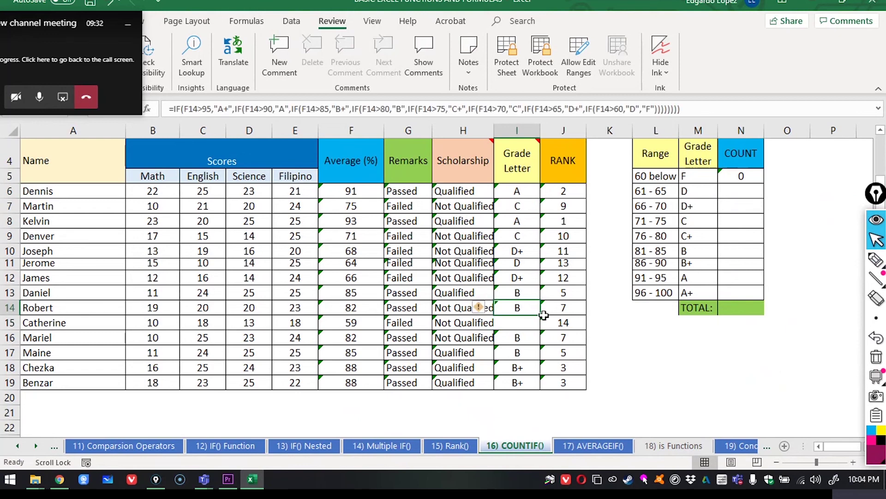
drag(540, 316, 541, 331)
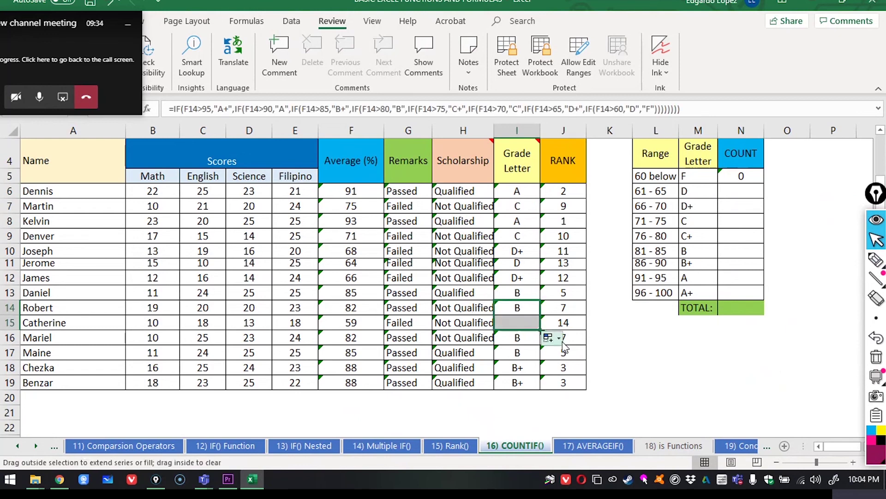
click(619, 352)
Step: Fill the COUNTIF formula from N5 down to N13 and check the N9, N12 and N13 results
click(752, 196)
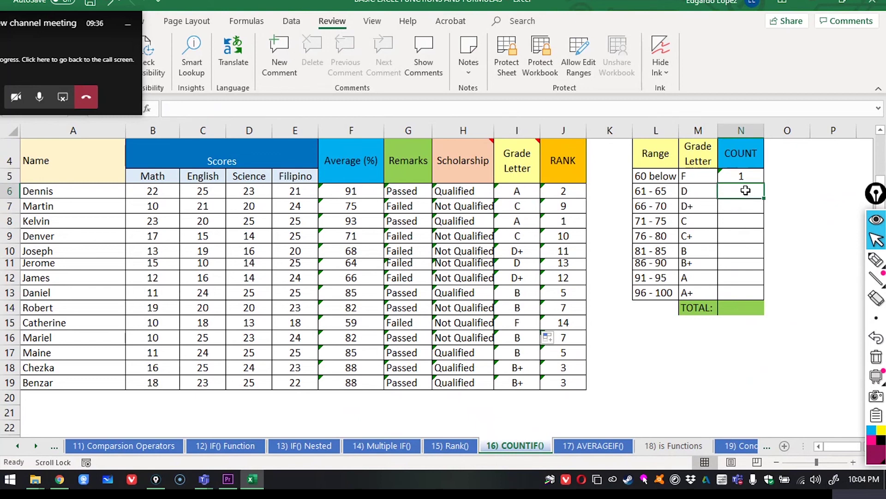
click(748, 177)
drag(767, 183, 766, 298)
click(801, 242)
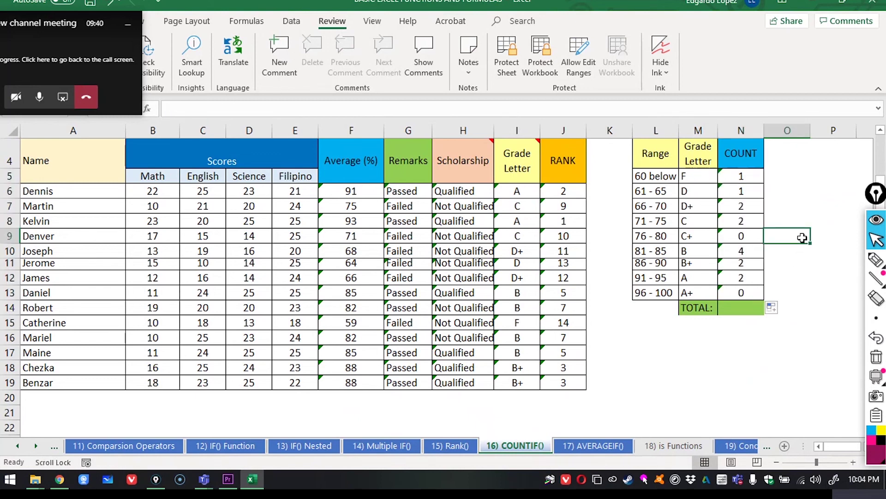
click(760, 234)
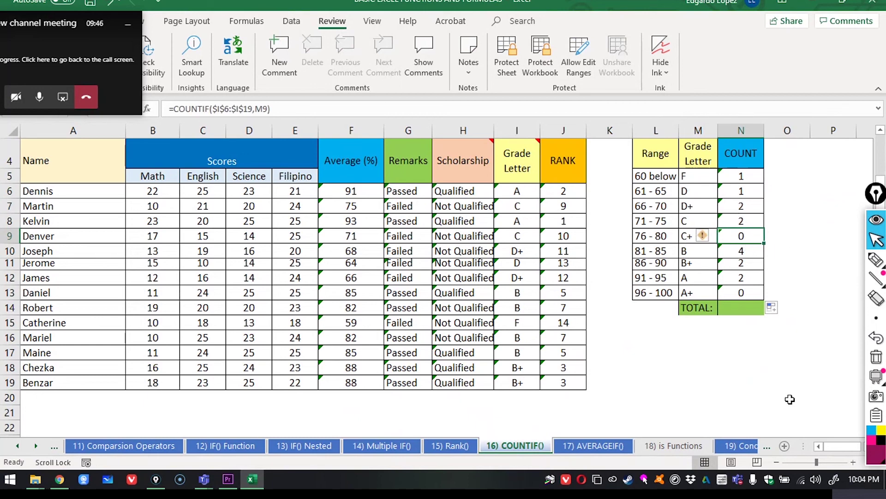
click(747, 277)
click(744, 293)
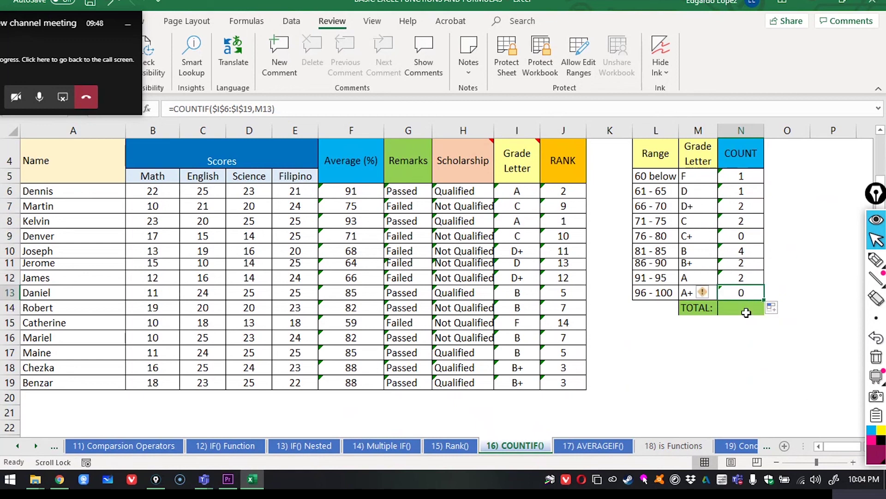
drag(742, 176, 742, 299)
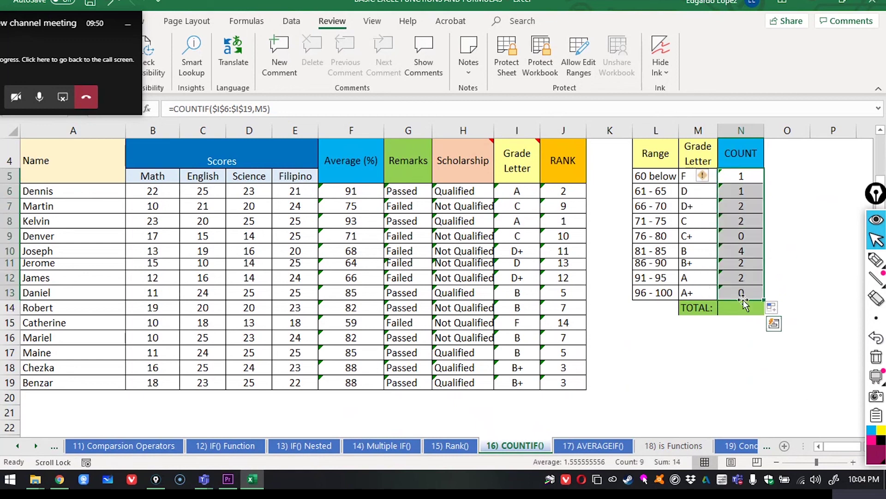
double_click(742, 307)
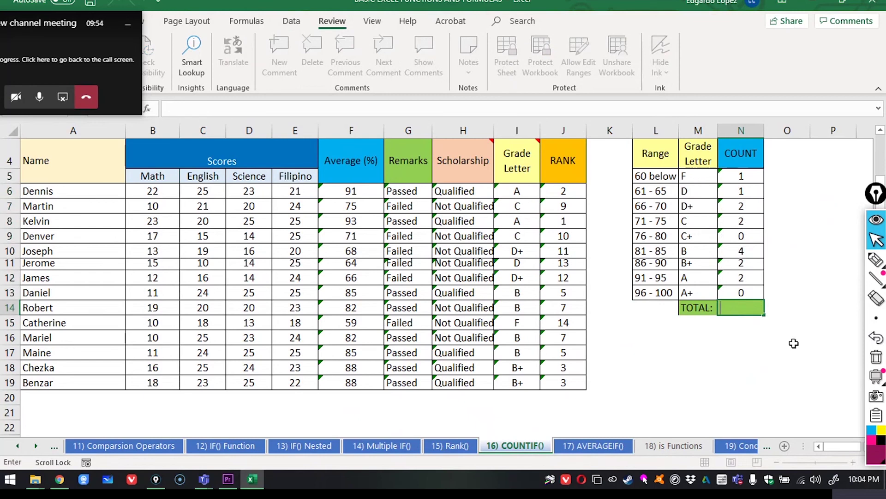
text(=sum()
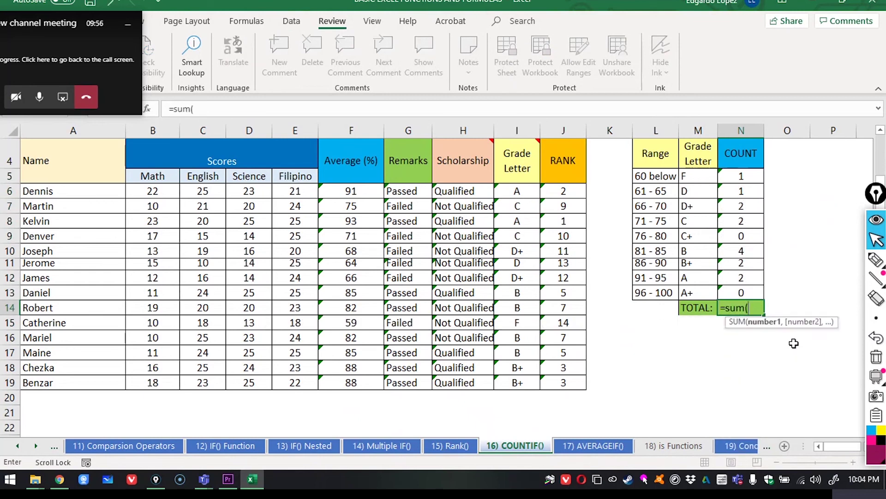
drag(738, 176, 723, 290)
text())
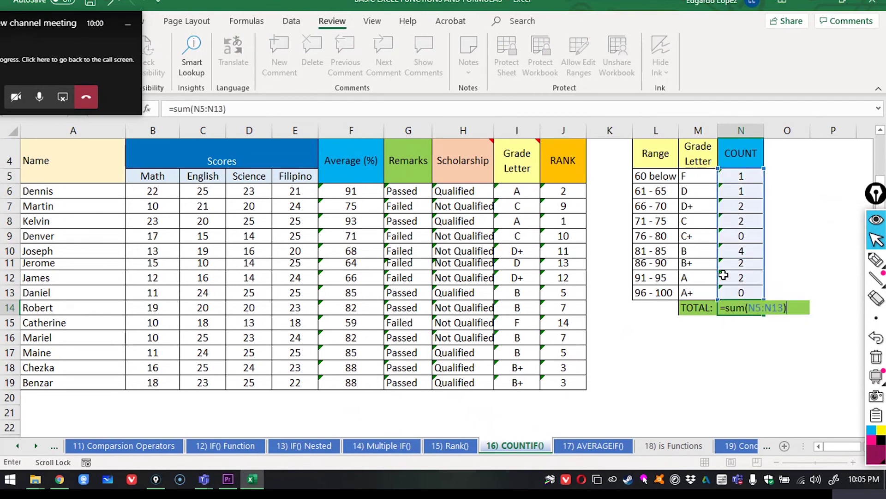
key(Return)
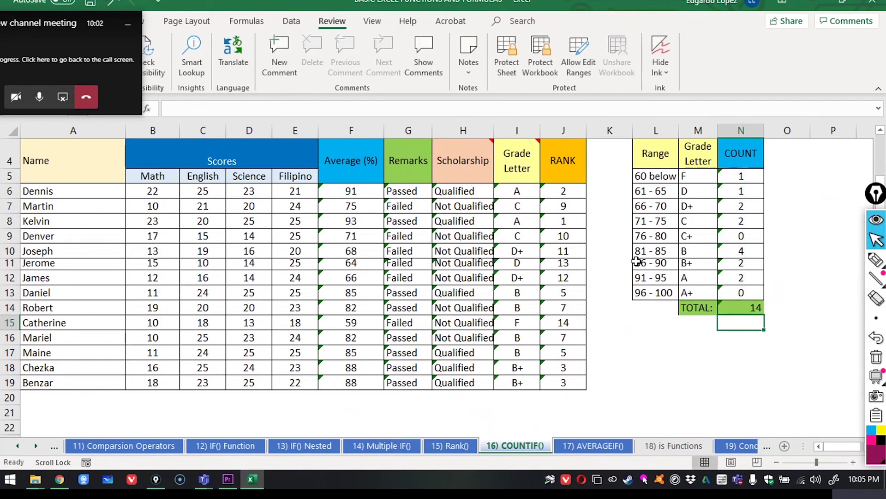
click(37, 207)
click(37, 233)
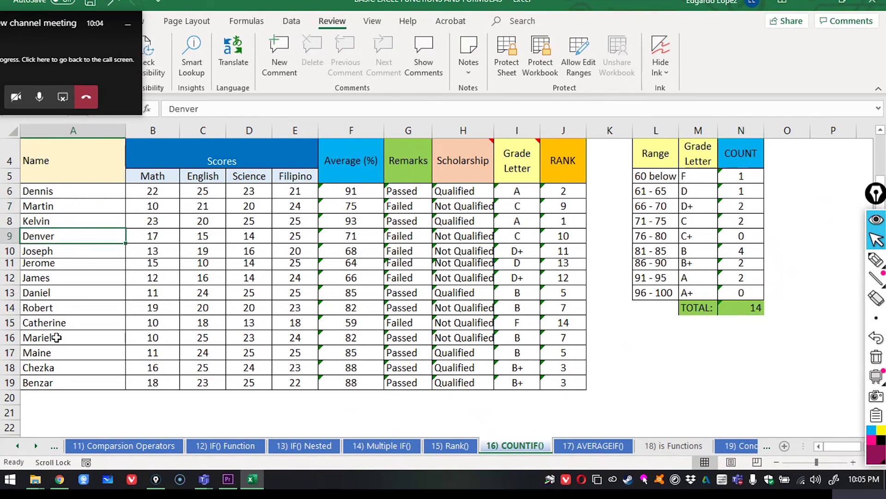
click(786, 366)
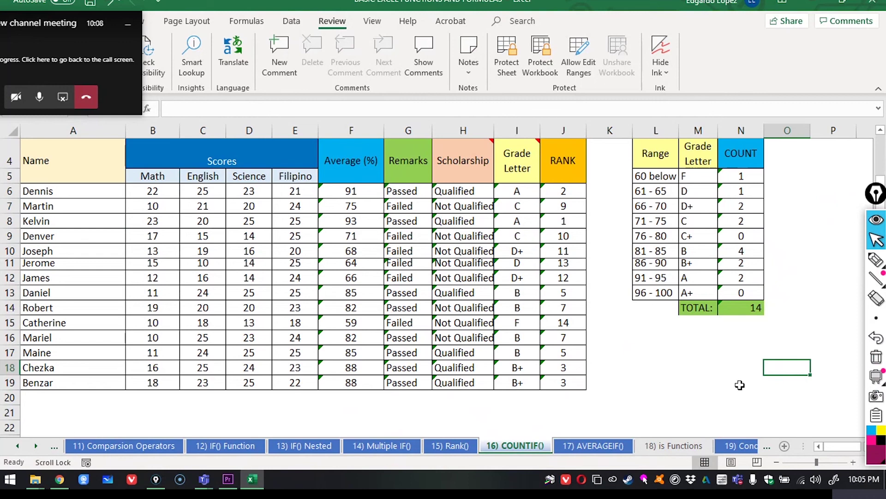
Step: Handwrite =countif( in ink, marking Grade Letter column I and the F in M5
click(876, 260)
mouse_move(596, 341)
mouse_down()
mouse_move(612, 341)
mouse_move(612, 333)
mouse_move(627, 350)
mouse_move(641, 333)
mouse_move(667, 344)
mouse_move(670, 323)
mouse_move(688, 356)
mouse_up()
mouse_move(701, 318)
mouse_down()
mouse_move(693, 363)
mouse_move(704, 334)
mouse_move(706, 355)
mouse_up()
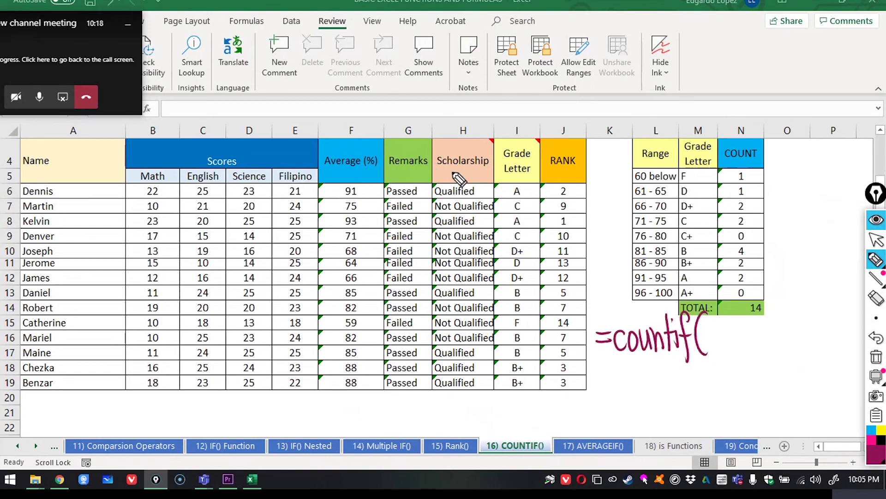
mouse_move(531, 143)
mouse_down()
mouse_move(488, 179)
mouse_move(484, 369)
mouse_move(539, 353)
mouse_move(550, 228)
mouse_move(528, 147)
mouse_up()
mouse_move(710, 167)
mouse_down()
mouse_move(682, 175)
mouse_move(703, 159)
mouse_up()
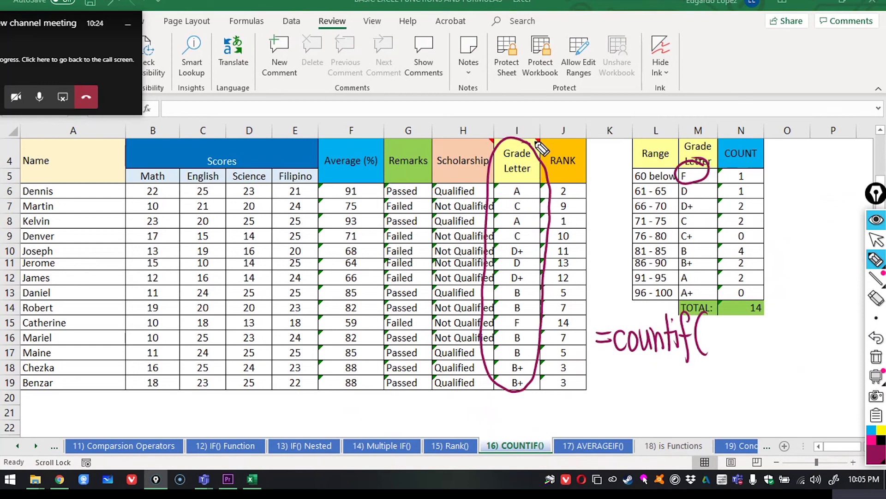
drag(533, 122, 533, 170)
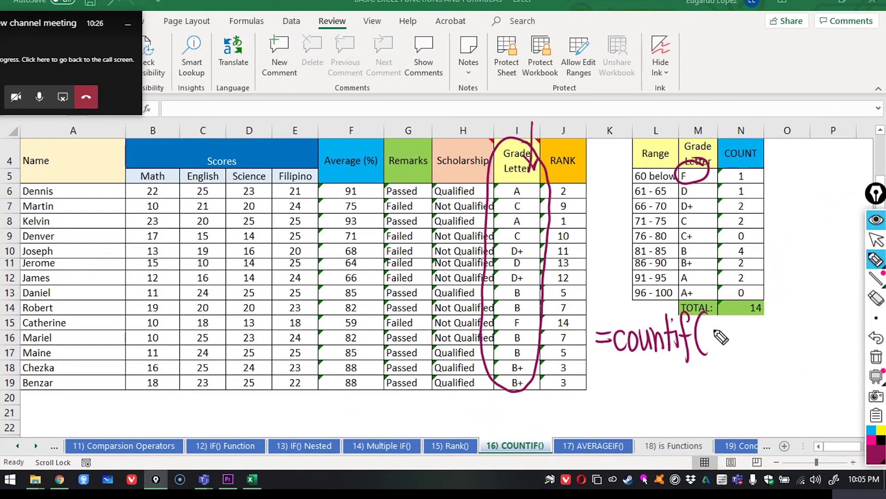
Step: Handwrite the absolute range $I$6:$I$19 in the ink formula
drag(718, 328, 710, 341)
drag(717, 309, 718, 357)
mouse_move(733, 329)
mouse_down()
mouse_move(731, 355)
mouse_move(738, 354)
mouse_up()
drag(762, 322, 741, 349)
drag(753, 306, 751, 356)
mouse_move(763, 324)
mouse_down()
mouse_move(759, 342)
mouse_move(787, 351)
mouse_up()
click(776, 331)
click(776, 344)
drag(791, 318, 792, 358)
mouse_move(806, 319)
mouse_down()
mouse_move(806, 358)
mouse_move(816, 352)
mouse_up()
drag(822, 297, 823, 355)
drag(838, 316, 838, 343)
drag(849, 319, 852, 344)
Step: Add M5 as the ink criterion, clear the annotations, and go to the 17) AVERAGEIF() sheet
mouse_move(688, 147)
mouse_down()
mouse_move(715, 166)
mouse_move(707, 177)
mouse_up()
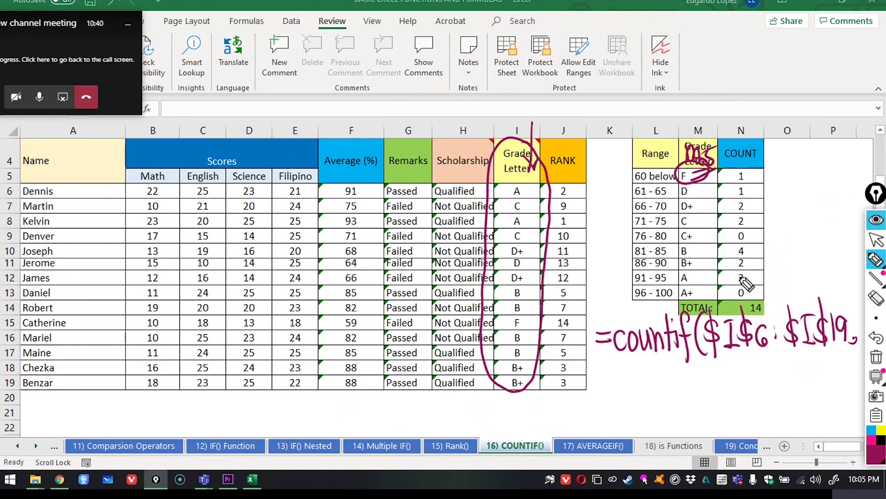
drag(730, 378, 772, 385)
mouse_move(715, 123)
mouse_down()
mouse_move(693, 147)
mouse_move(715, 121)
mouse_up()
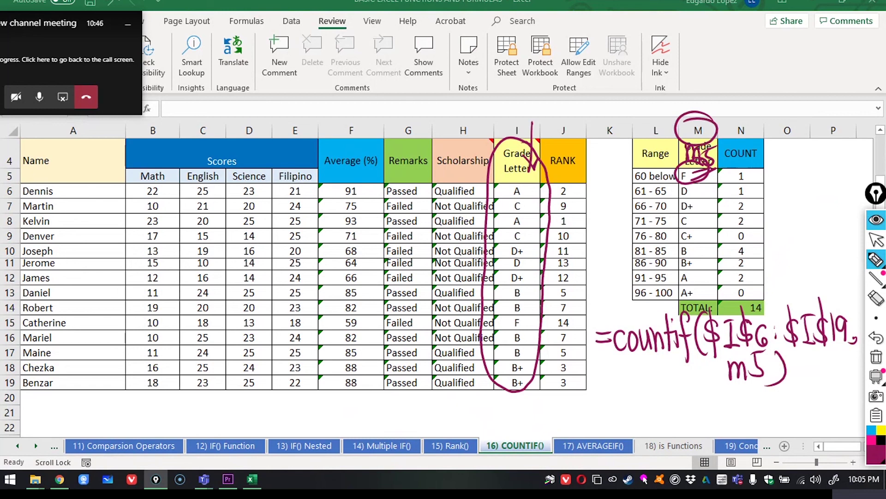
click(877, 356)
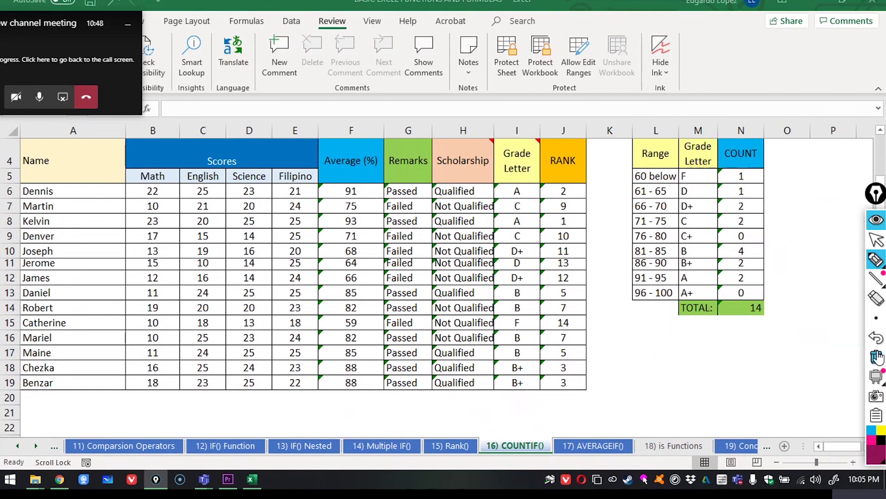
click(877, 239)
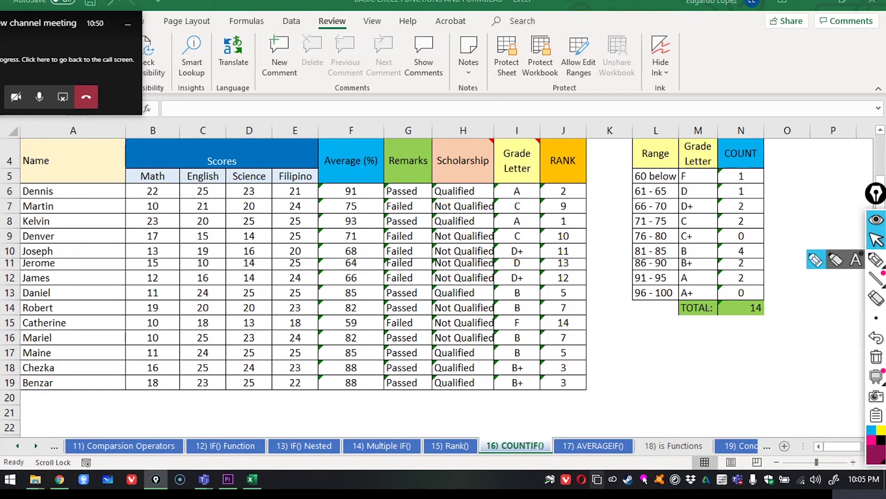
click(585, 448)
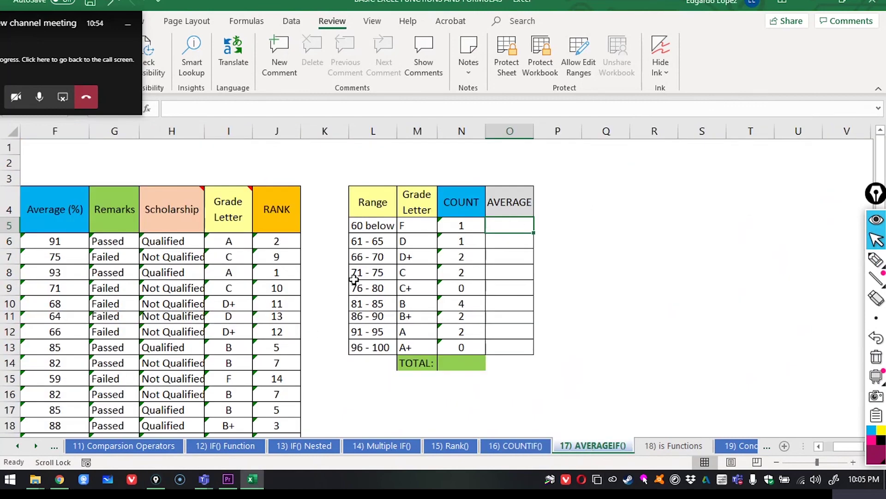
Step: Zoom and scroll back to column A so student names through the empty AVERAGE column show
scroll(353, 278, down, 1)
scroll(353, 278, down, 1)
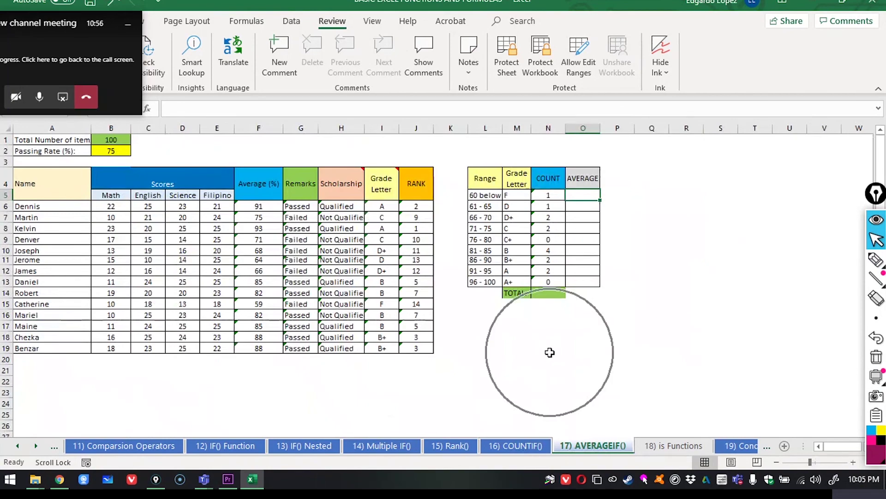
scroll(550, 353, up, 1)
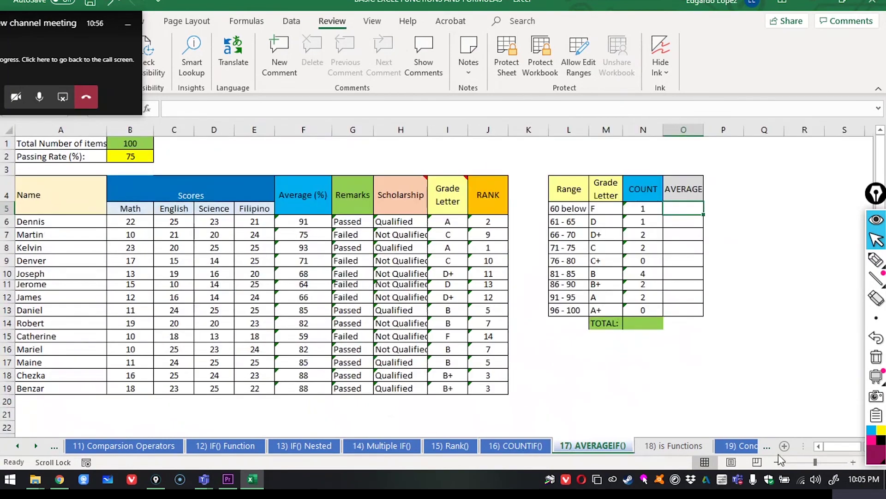
click(821, 446)
ctrl+scroll(696, 283, up, 1)
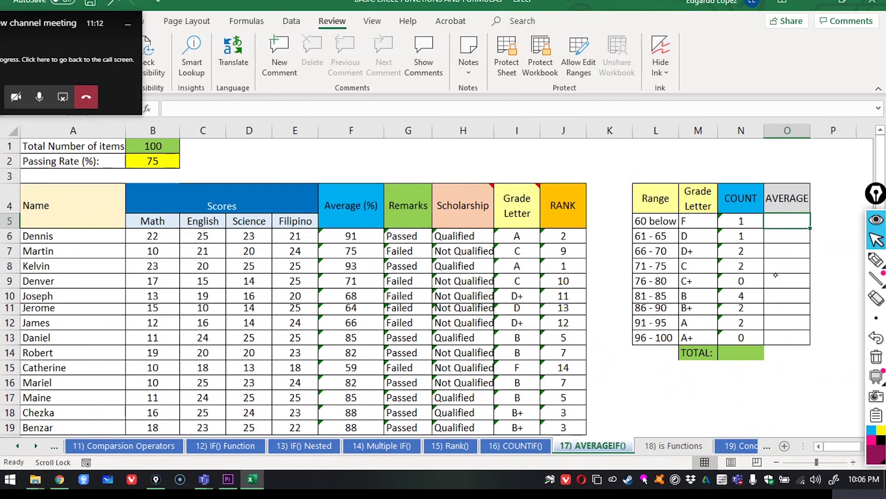
click(876, 259)
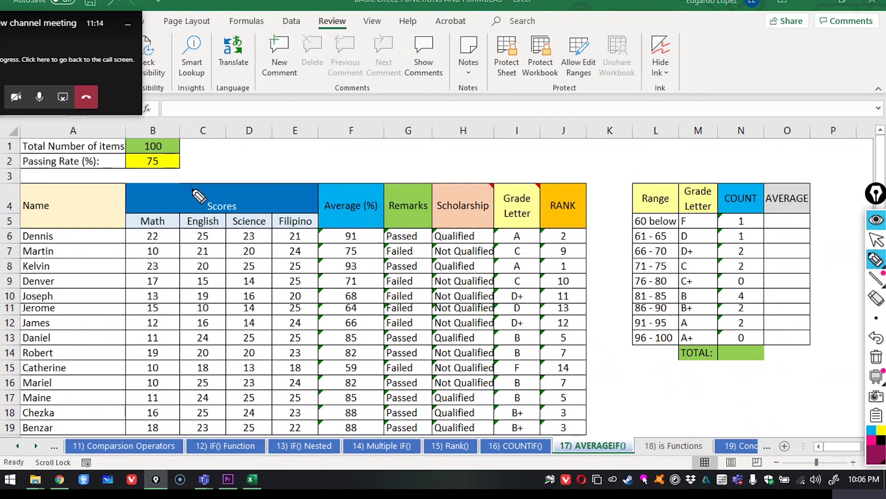
Step: Handwrite '=averageif($I$' above the table, marking column I's header and the F grade in M5
mouse_move(200, 175)
mouse_down()
mouse_move(245, 167)
mouse_move(298, 187)
mouse_move(314, 161)
mouse_move(308, 187)
mouse_up()
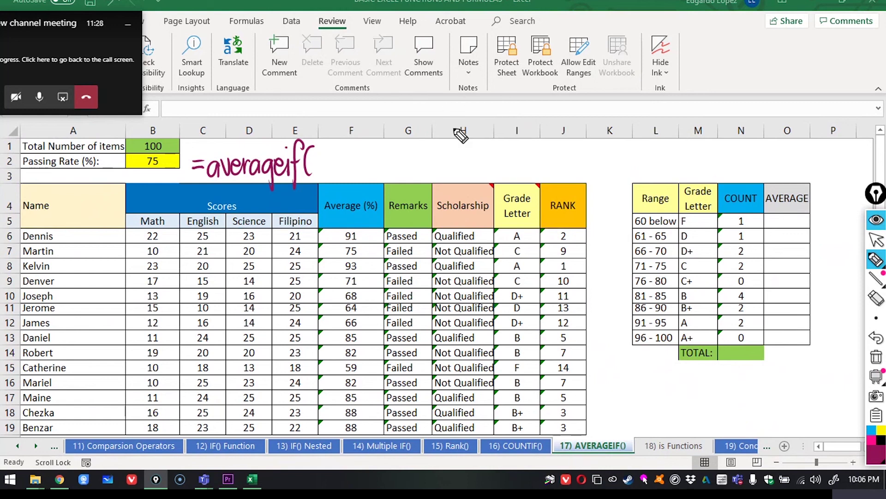
mouse_move(515, 146)
mouse_down()
mouse_move(511, 191)
mouse_move(519, 188)
mouse_up()
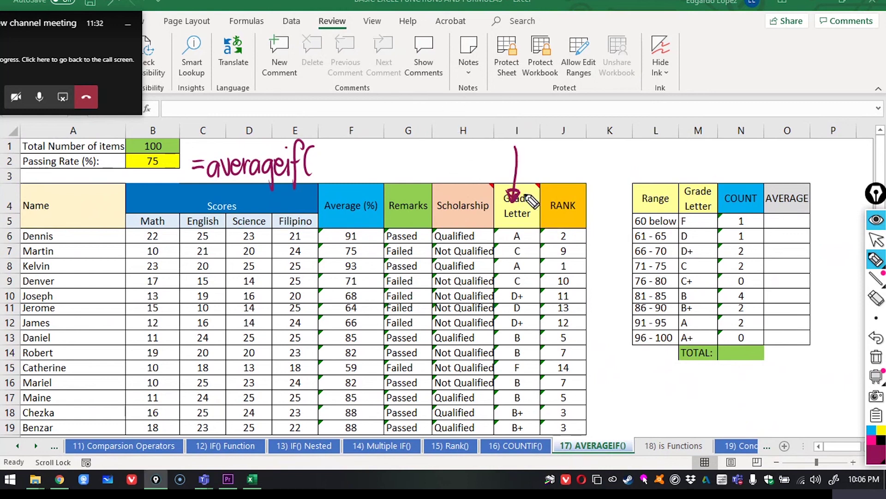
drag(698, 211, 694, 210)
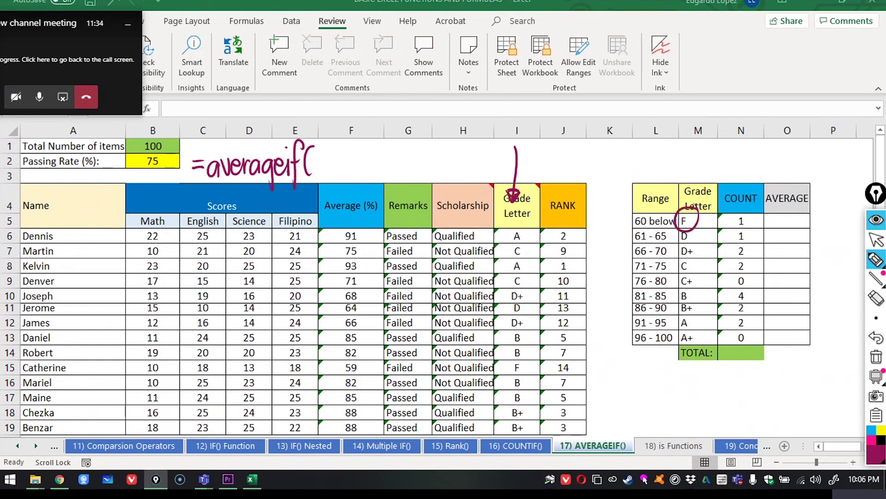
drag(324, 154, 325, 169)
drag(318, 136, 317, 189)
drag(336, 152, 343, 179)
mouse_move(344, 137)
mouse_down()
mouse_move(343, 181)
mouse_move(366, 166)
mouse_move(387, 171)
mouse_up()
Step: Extend the ink formula with the criteria range $I$6:$I$19 and the criteria m5
click(379, 160)
click(380, 170)
mouse_move(391, 133)
mouse_down()
mouse_move(389, 174)
mouse_move(414, 172)
mouse_up()
mouse_move(423, 136)
mouse_down()
mouse_move(423, 178)
mouse_move(436, 172)
mouse_move(445, 185)
mouse_up()
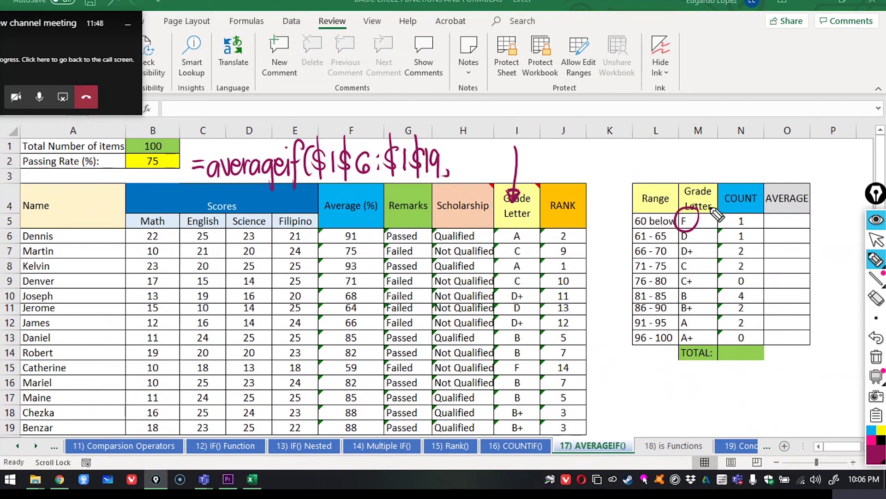
mouse_move(685, 174)
mouse_down()
mouse_move(710, 188)
mouse_move(721, 173)
mouse_up()
drag(460, 175, 489, 159)
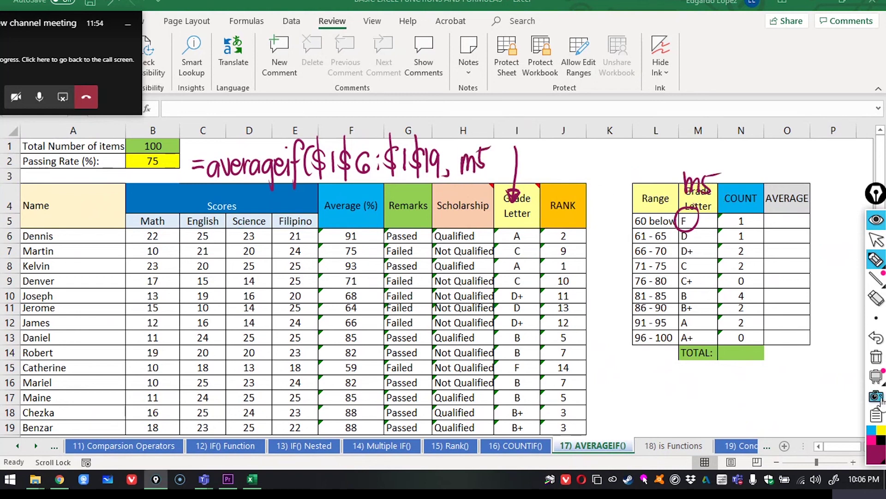
Step: Erase the column-I arrow, add a comma after m5, and arrow into the Average (%) column
click(876, 298)
drag(522, 164, 516, 167)
click(876, 258)
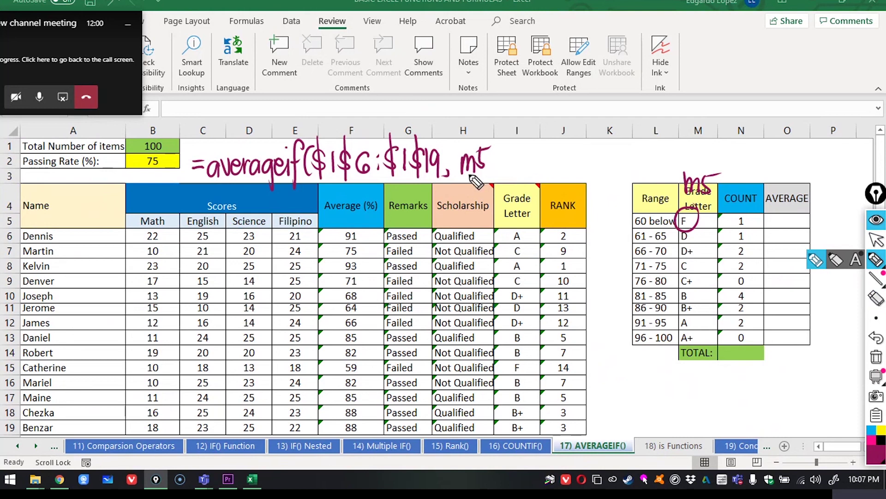
drag(492, 168, 492, 175)
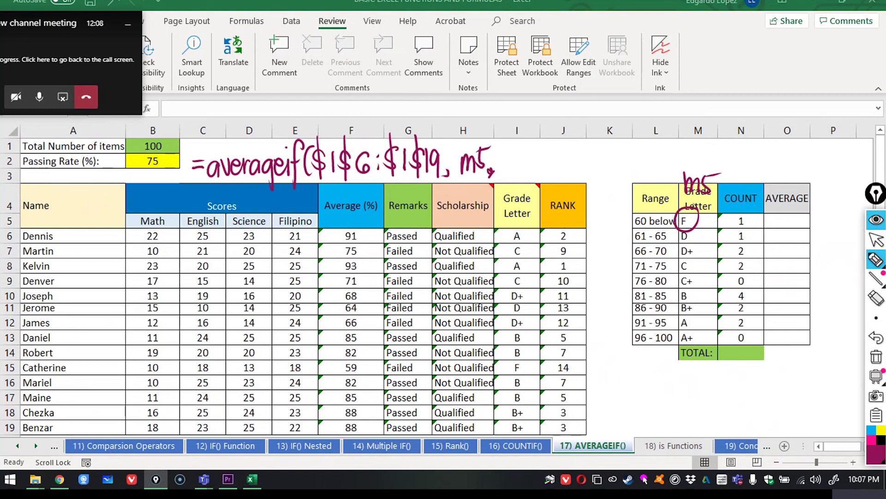
drag(352, 193, 351, 229)
drag(343, 217, 359, 219)
Step: Write the average range $F$6:$F$19) to close the handwritten formula
drag(526, 154, 504, 181)
mouse_move(516, 139)
mouse_down()
mouse_move(514, 185)
mouse_move(539, 164)
mouse_move(534, 174)
mouse_up()
drag(538, 137, 537, 179)
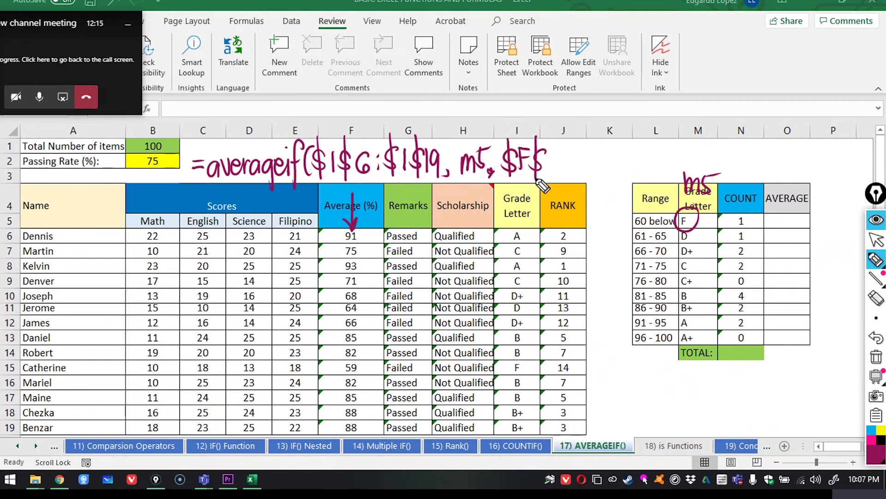
mouse_move(566, 152)
mouse_down()
mouse_move(556, 163)
mouse_move(582, 169)
mouse_up()
click(571, 158)
click(572, 167)
mouse_move(585, 137)
mouse_down()
mouse_move(583, 176)
mouse_move(596, 172)
mouse_up()
drag(598, 152, 607, 150)
drag(596, 162, 610, 168)
mouse_move(616, 136)
mouse_down()
mouse_move(614, 175)
mouse_move(637, 178)
mouse_up()
drag(637, 127, 639, 181)
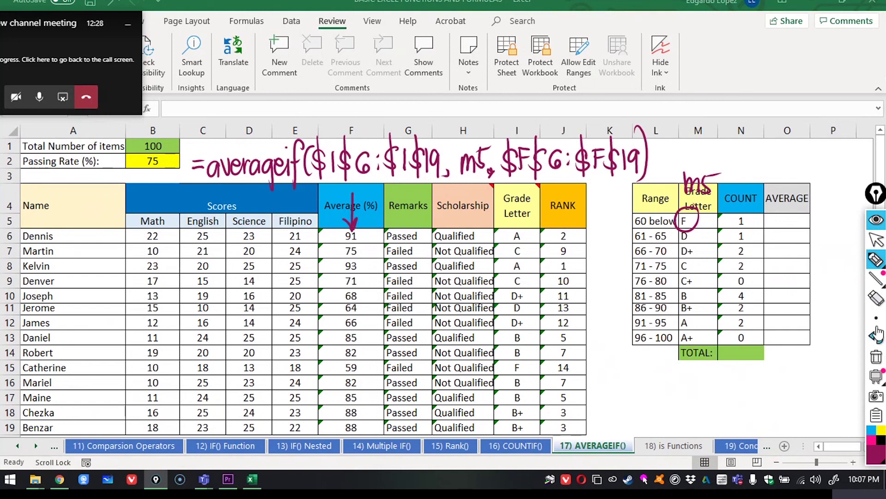
Step: Erase the circle and m5 label, then leave annotation mode and start editing O5
click(876, 298)
mouse_move(675, 232)
mouse_down()
mouse_move(701, 182)
mouse_move(711, 187)
mouse_up()
click(876, 239)
double_click(789, 223)
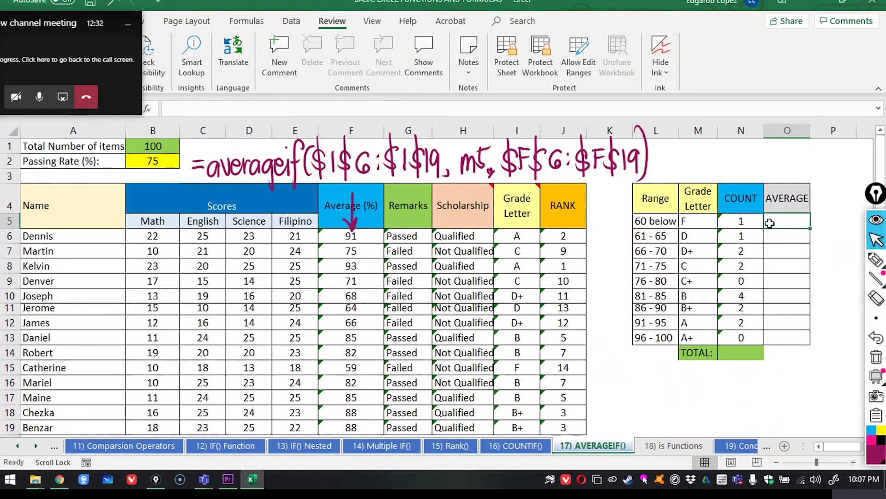
Step: Begin =AVERAGEIF( in O5 with the absolute criteria range $I$6:$I$19
text(=if)
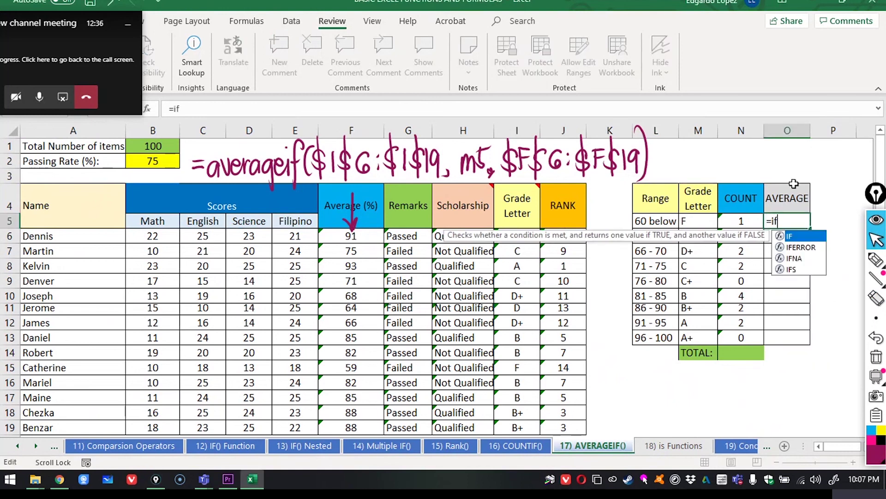
key(BackSpace)
key(BackSpace)
text(a)
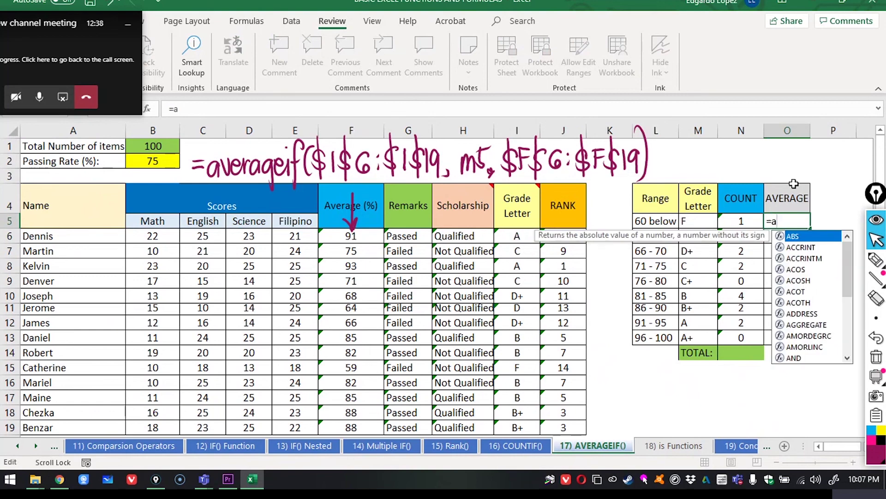
text(va)
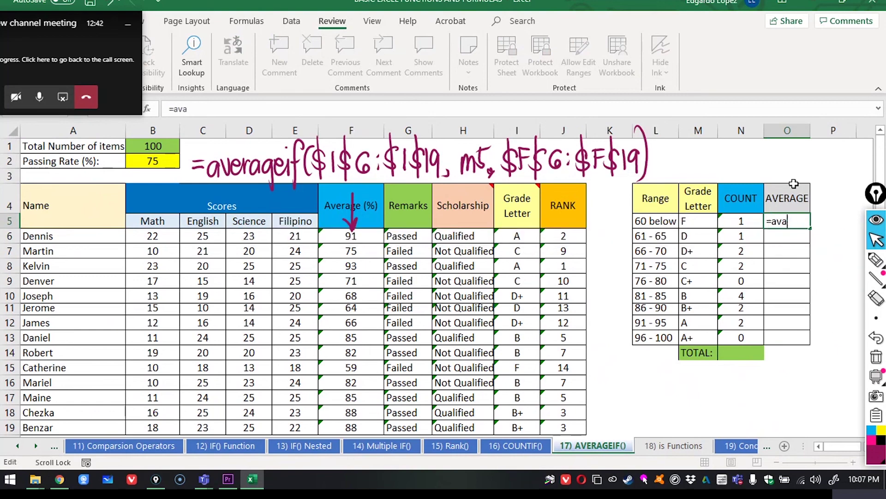
key(BackSpace)
text(erage)
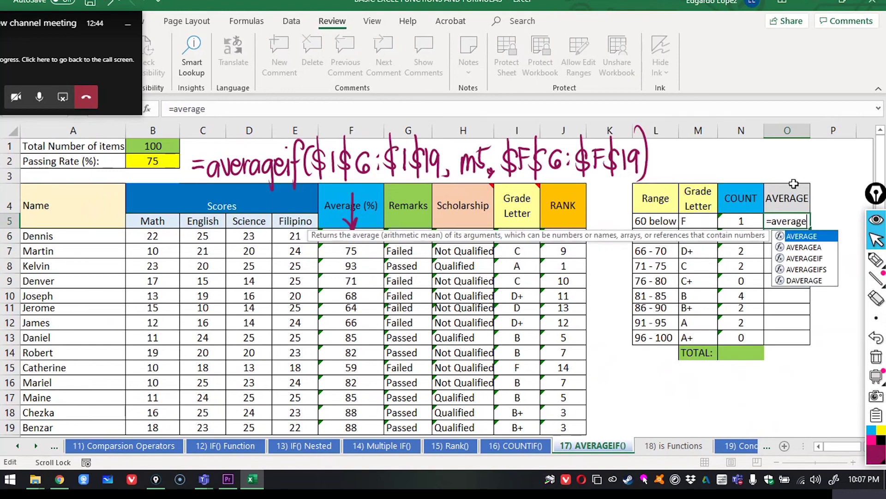
text(if)
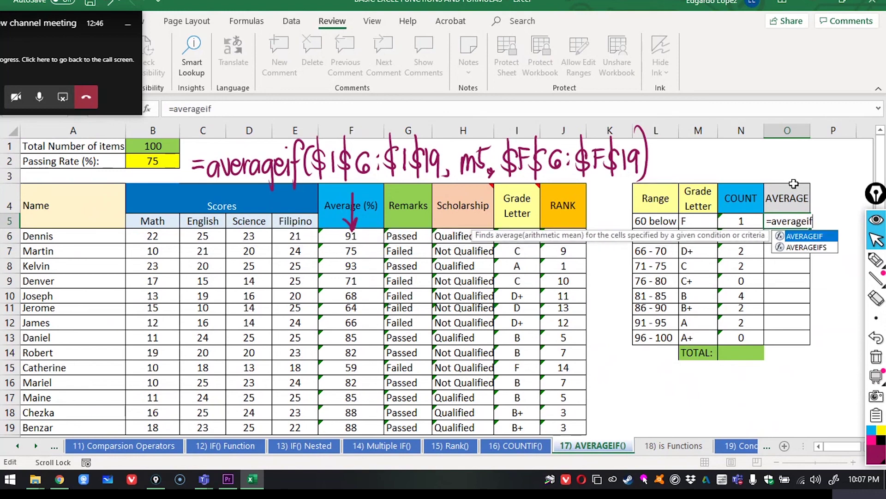
text(()
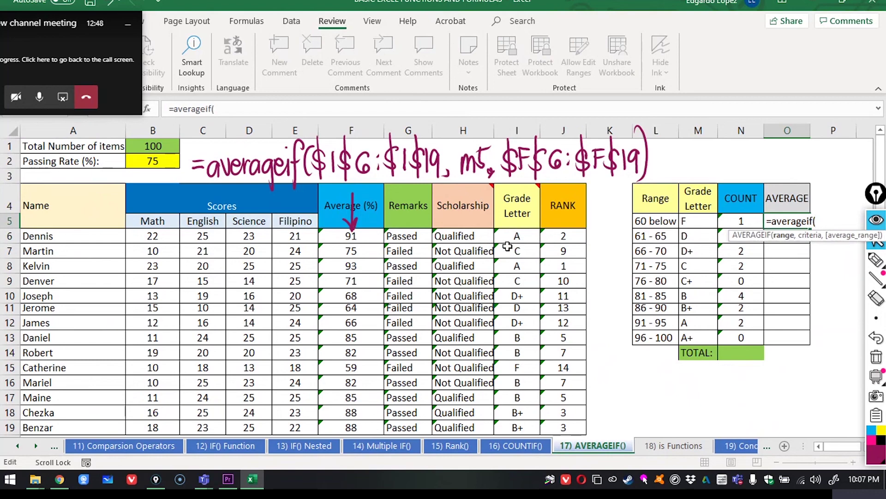
drag(509, 235, 517, 393)
drag(843, 192, 815, 192)
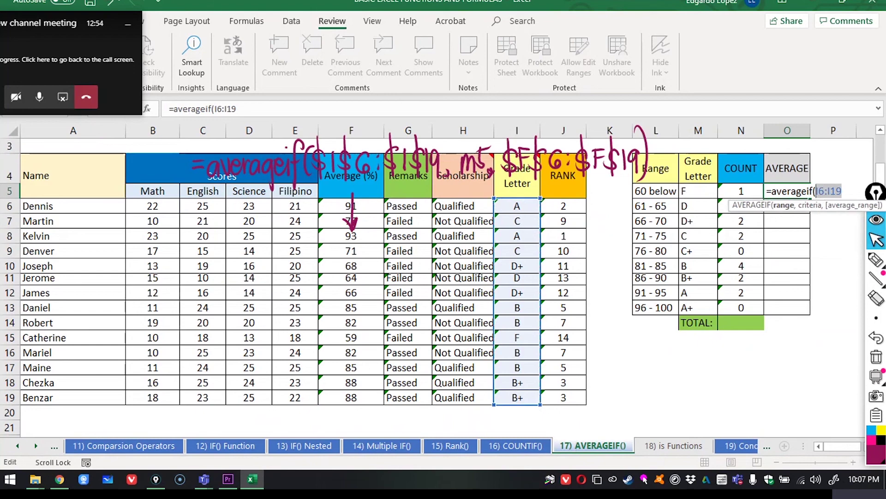
key(F4)
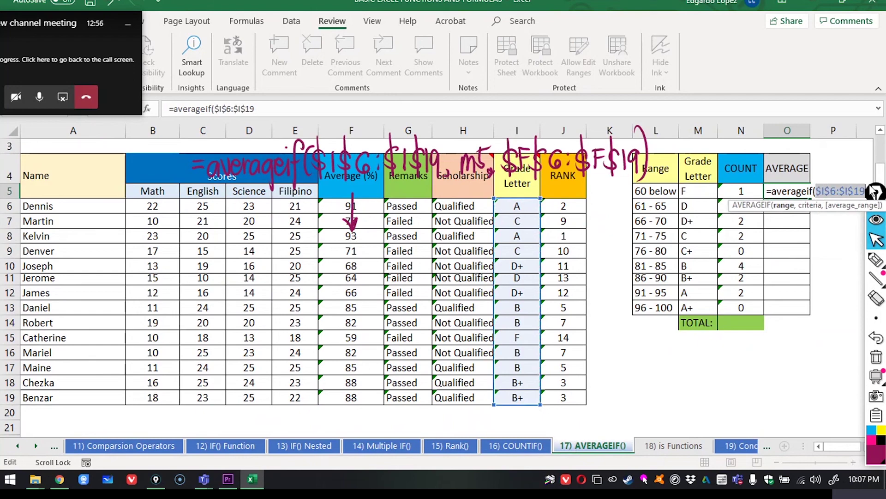
Step: Add criteria M5 and absolute average range $F$6:$F$20, and commit so O5 shows 59
mouse_move(876, 191)
mouse_down()
mouse_move(200, 250)
mouse_move(2, 228)
mouse_up()
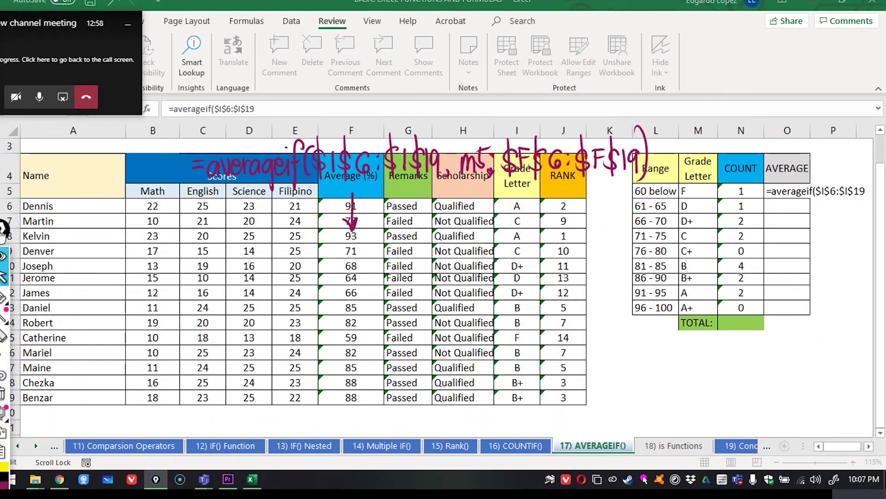
click(868, 190)
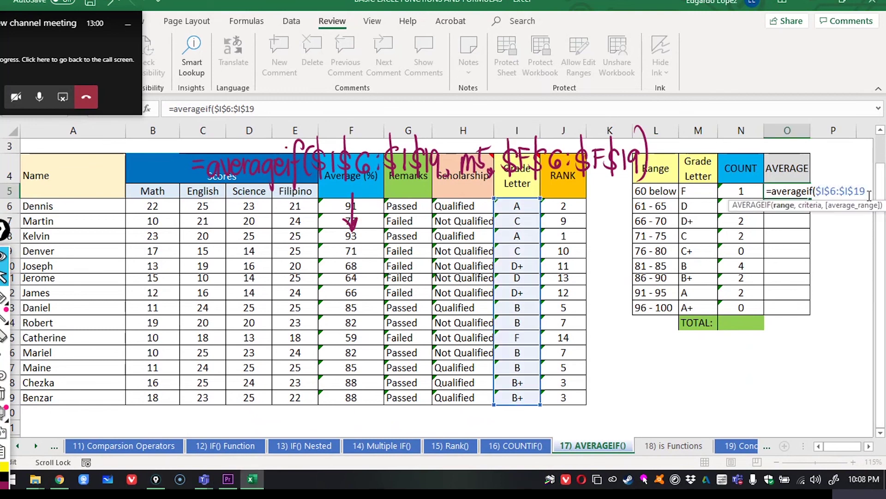
text(,)
click(701, 193)
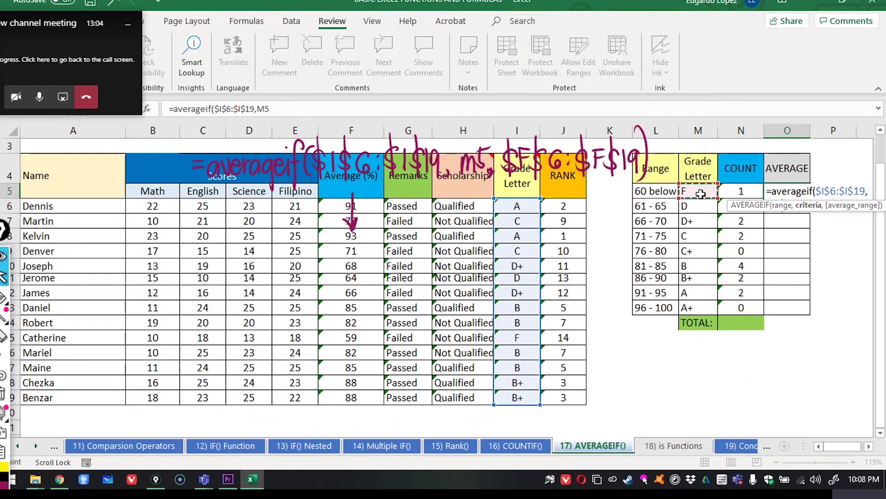
text(,)
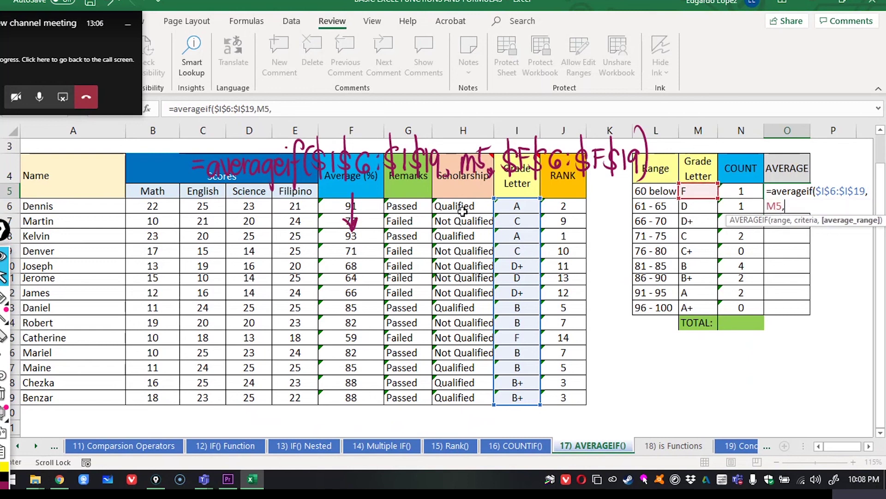
drag(368, 205, 358, 412)
drag(825, 206, 786, 206)
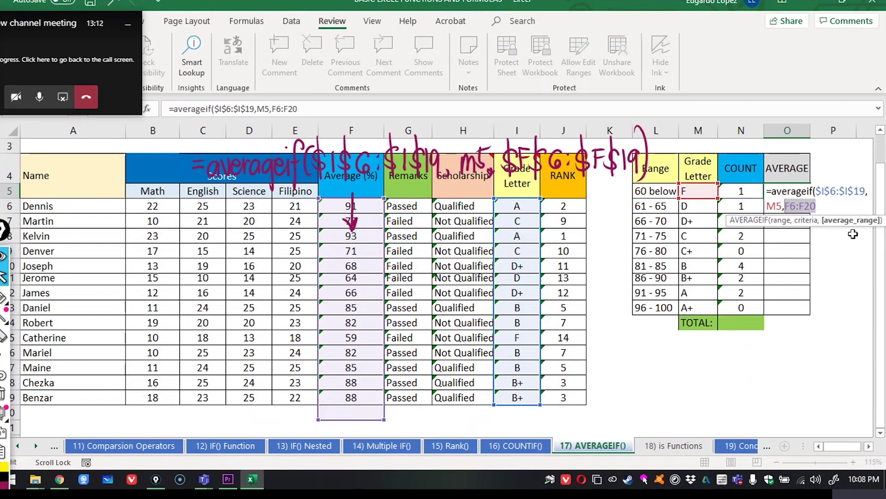
key(F4)
click(848, 206)
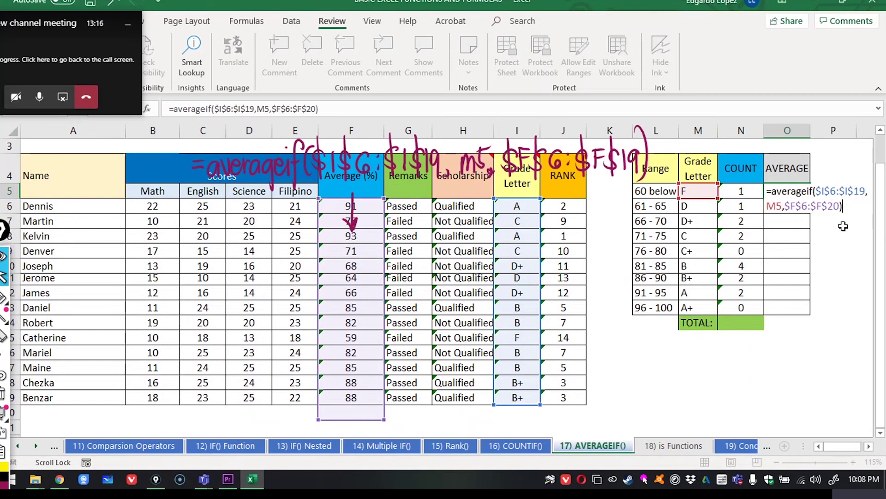
key(Return)
click(778, 190)
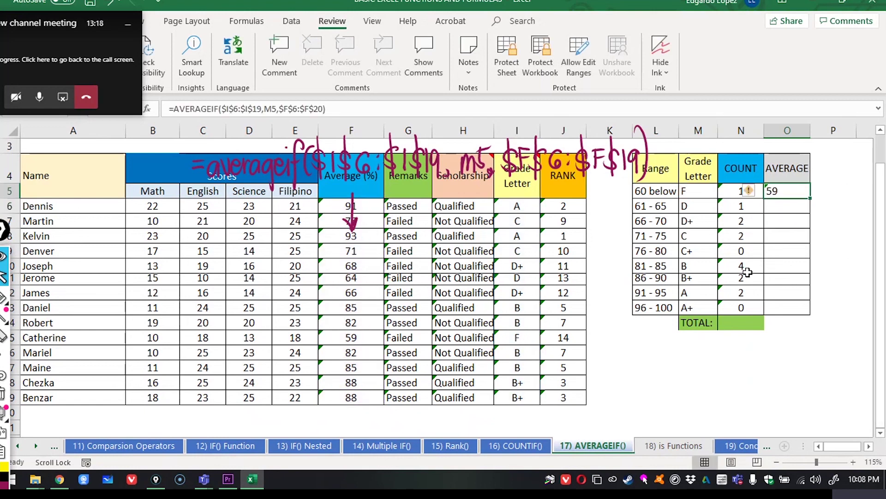
Step: Fill O5's formula down to O13, giving 59 to 92 with #DIV/0! for C+ and A+
drag(517, 338, 402, 337)
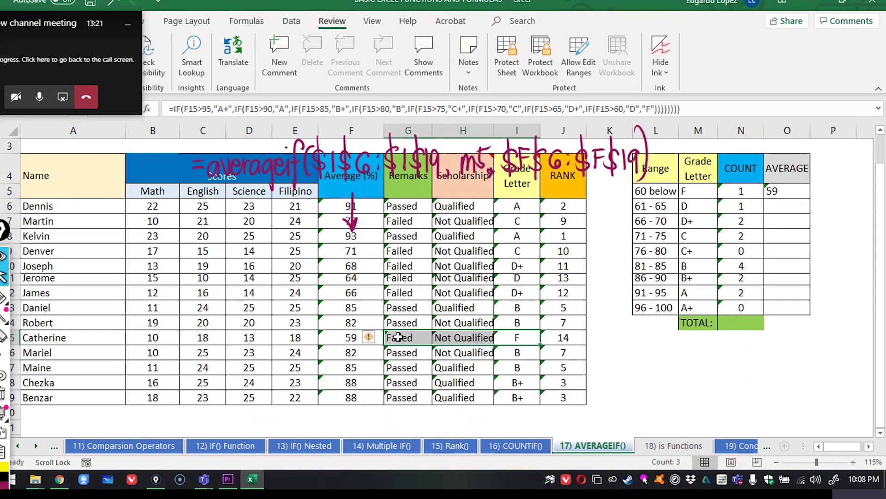
click(788, 186)
drag(808, 197, 804, 307)
click(786, 381)
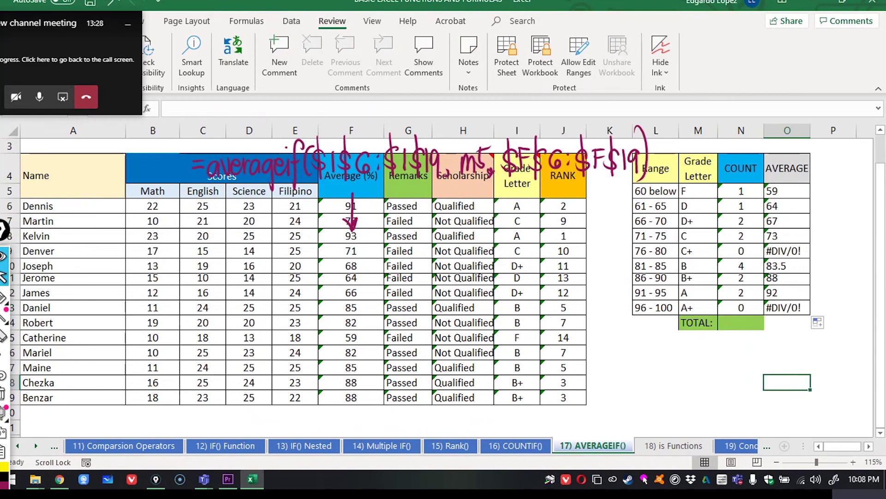
click(29, 197)
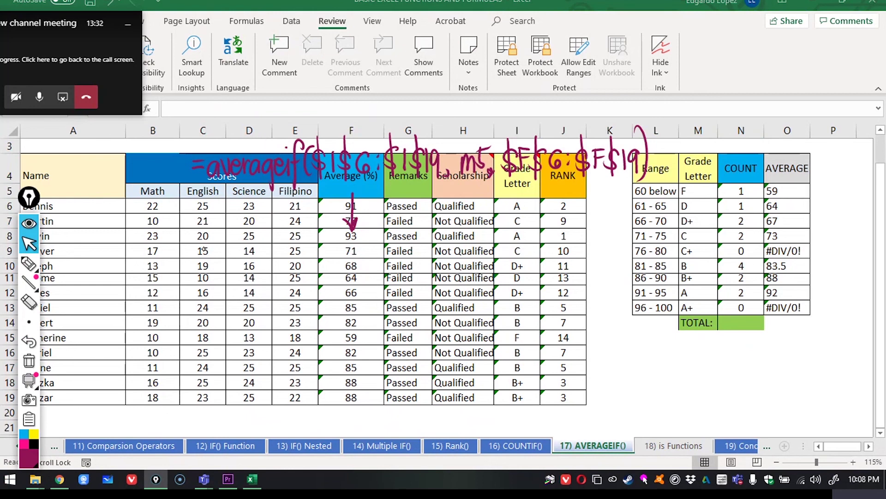
Step: Highlight the #DIV/0! averages for C+ and A+, then clear all on-screen ink
click(29, 264)
drag(819, 251, 815, 243)
mouse_move(803, 293)
mouse_down()
mouse_move(784, 319)
mouse_move(762, 323)
mouse_move(806, 295)
mouse_up()
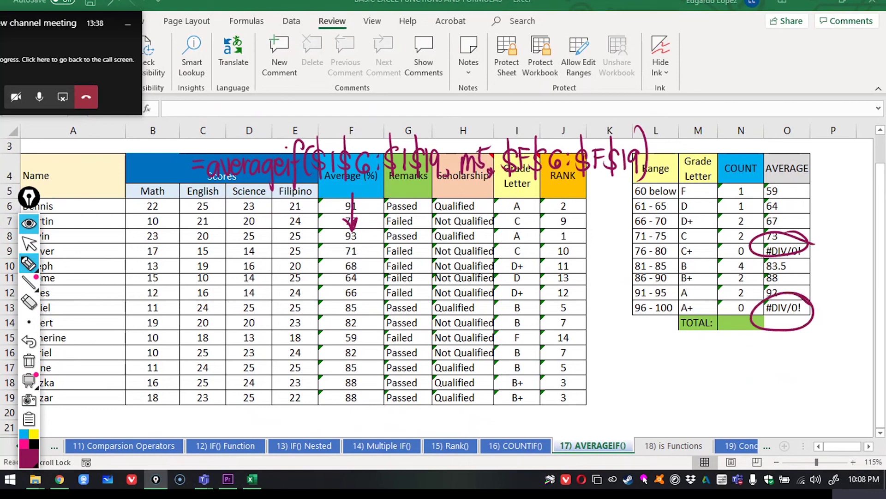
mouse_move(27, 374)
click(27, 369)
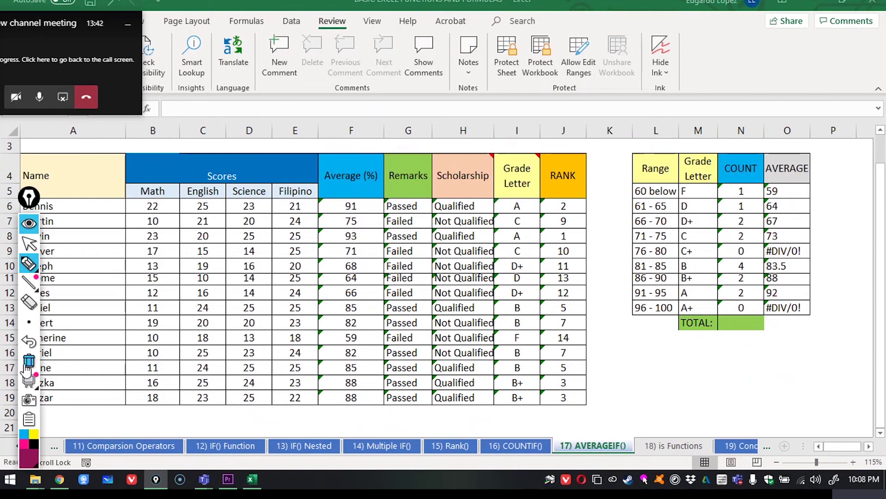
mouse_move(29, 321)
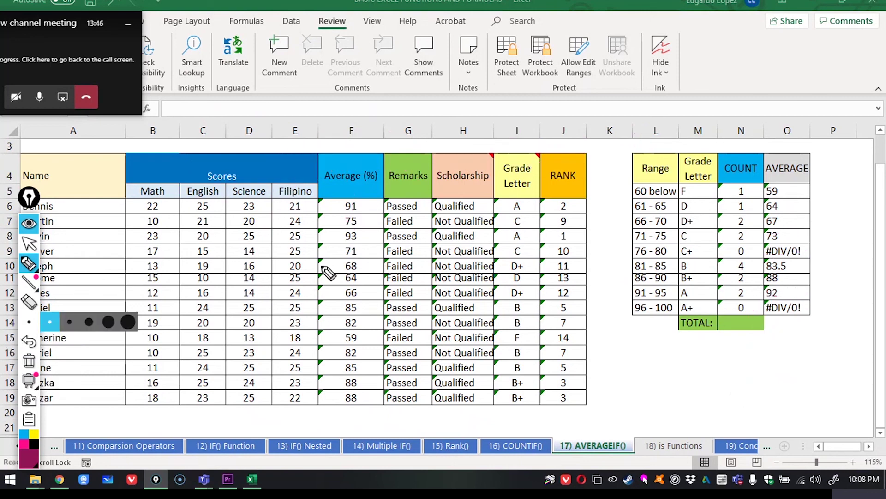
click(29, 243)
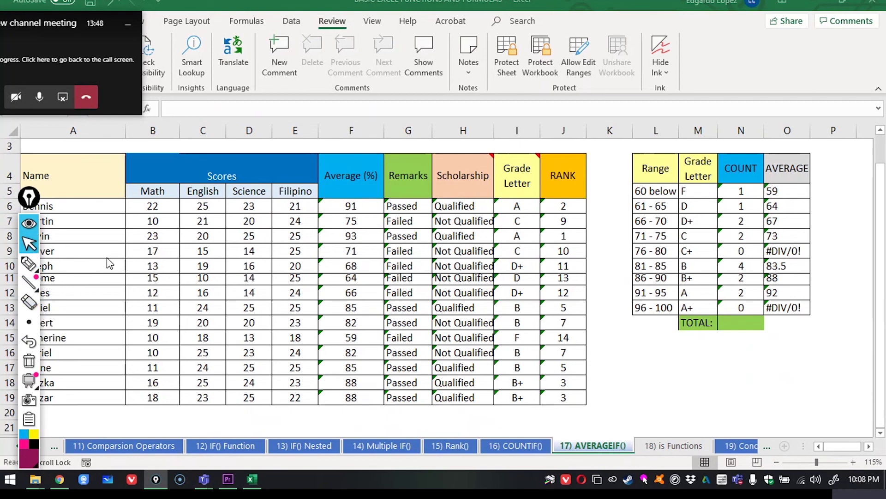
Step: Tick the zero counts beside C+ and A+ and switch to a finer ink thickness
scroll(109, 263, down, 1)
click(24, 260)
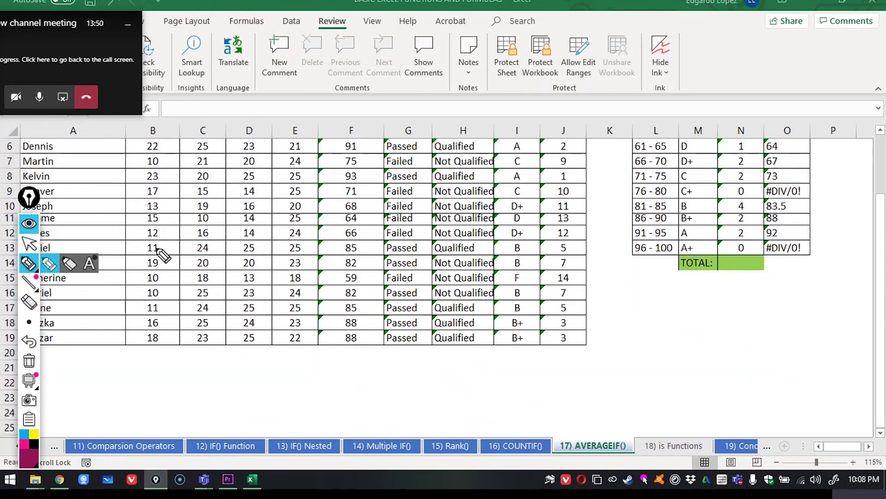
drag(808, 198, 856, 190)
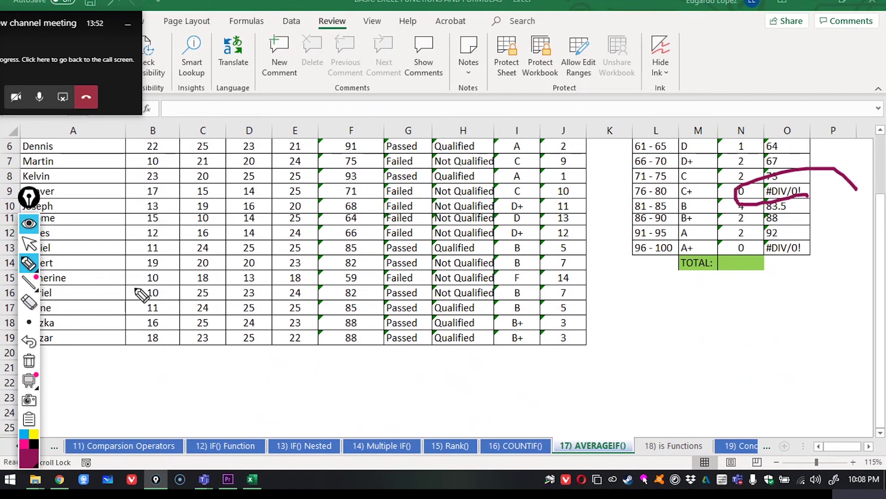
click(29, 361)
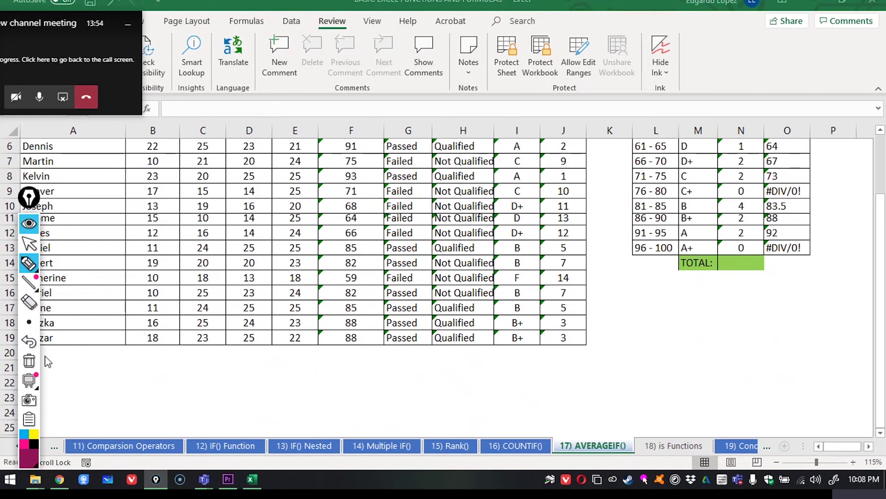
drag(724, 197, 732, 196)
drag(726, 250, 733, 247)
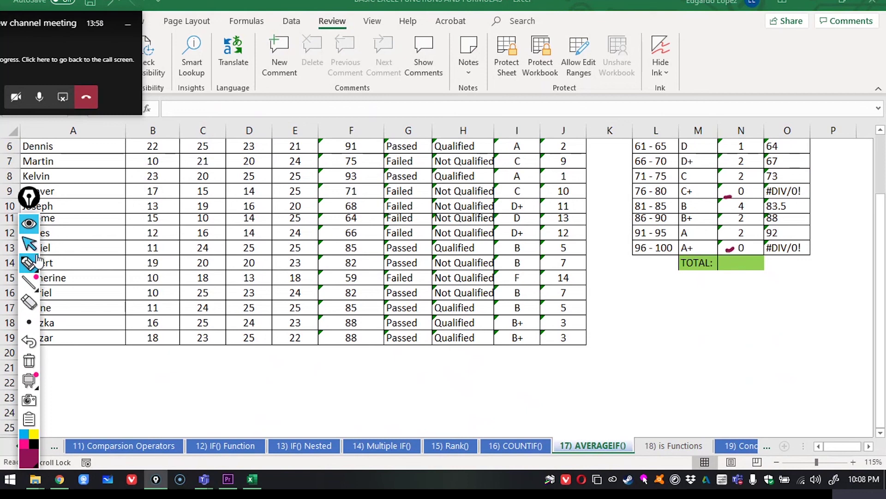
click(30, 323)
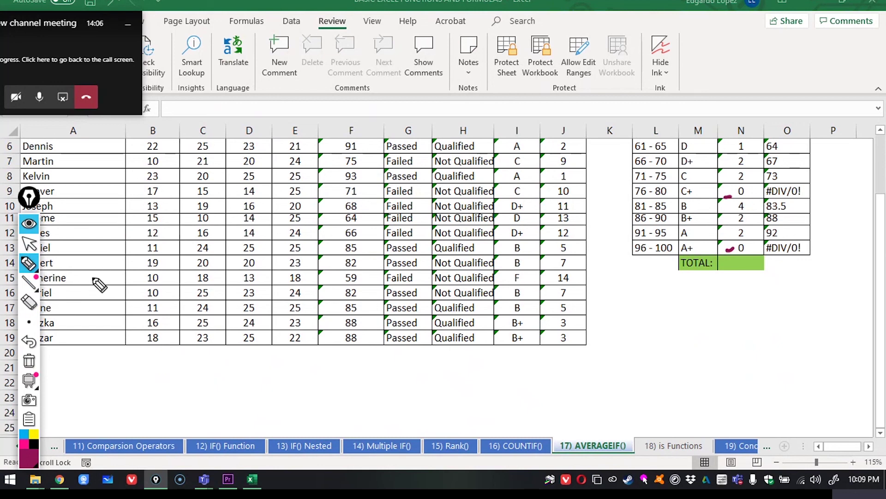
mouse_move(70, 373)
mouse_down()
mouse_move(82, 366)
mouse_move(100, 377)
mouse_up()
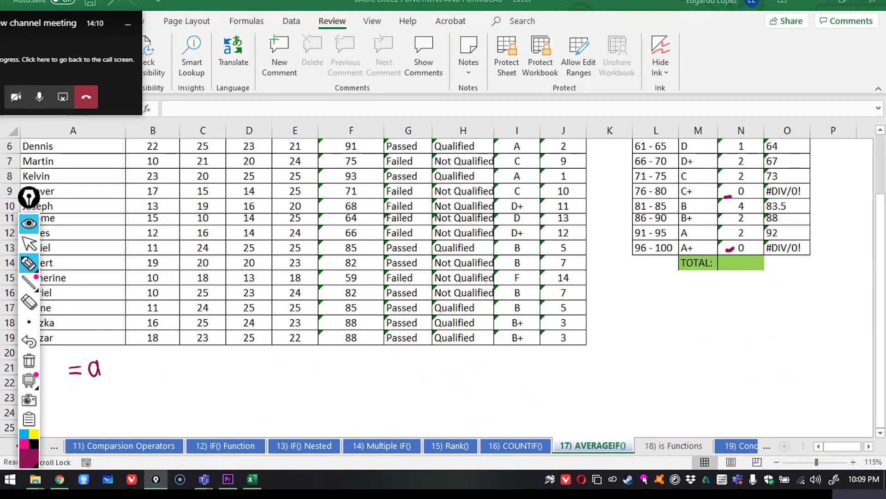
Step: Handwrite '=iferror(averageif($I$6:$I$19,' below the table, erasing a stray letter first
click(28, 303)
drag(100, 371, 94, 371)
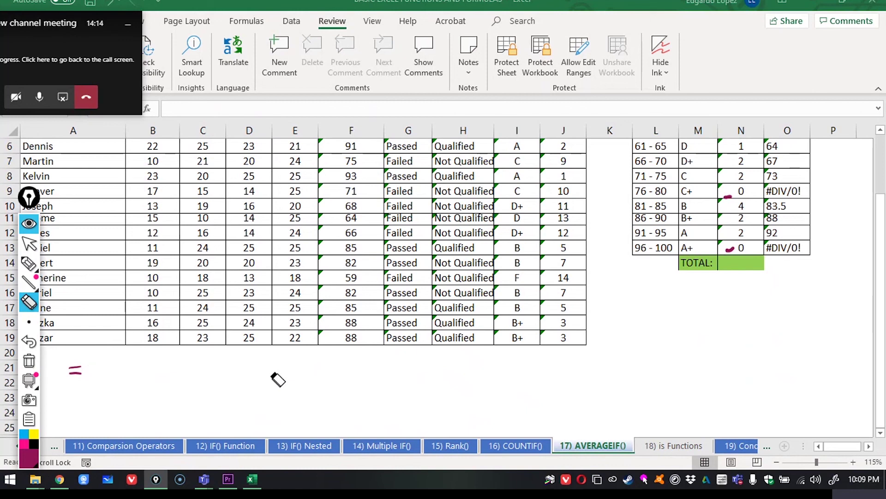
click(29, 263)
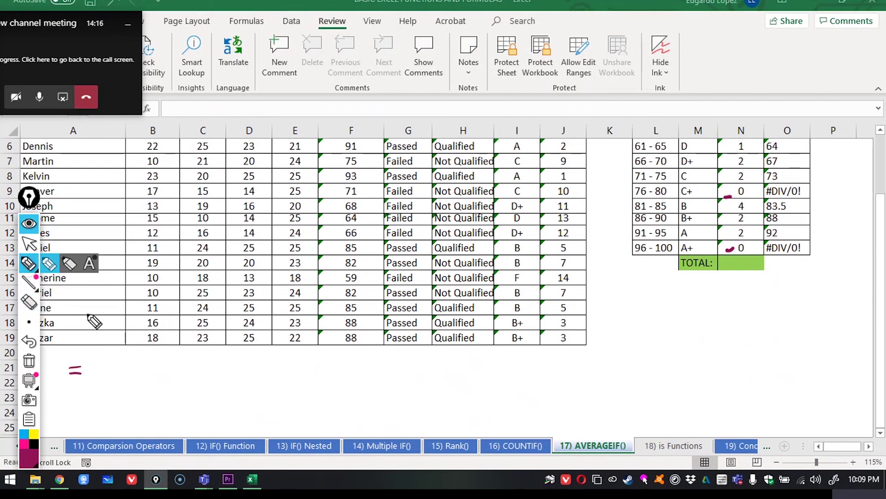
drag(88, 363, 89, 379)
drag(92, 367, 130, 367)
mouse_move(133, 376)
mouse_down()
mouse_move(140, 367)
mouse_move(151, 384)
mouse_move(184, 371)
mouse_move(208, 383)
mouse_move(234, 371)
mouse_move(239, 393)
mouse_up()
click(225, 350)
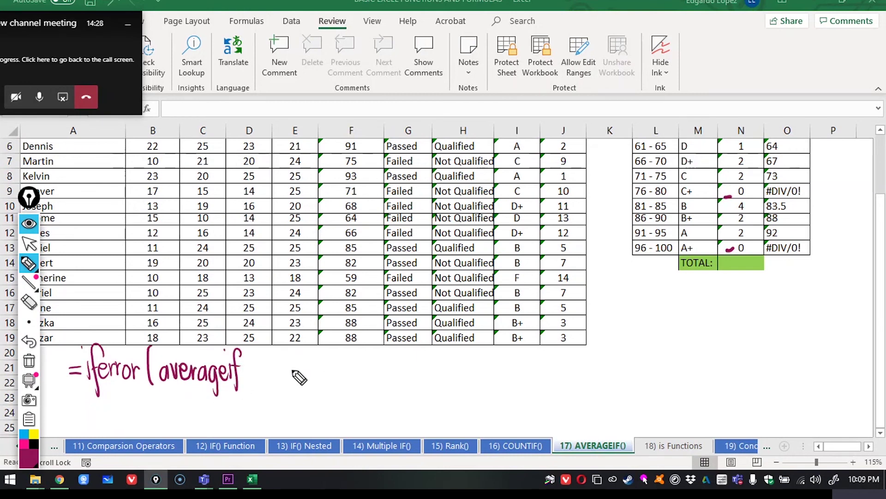
mouse_move(265, 349)
mouse_down()
mouse_move(262, 392)
mouse_move(261, 380)
mouse_move(288, 386)
mouse_move(306, 369)
mouse_move(330, 390)
mouse_up()
click(318, 363)
click(318, 373)
mouse_move(345, 358)
mouse_down()
mouse_move(344, 381)
mouse_move(352, 379)
mouse_move(355, 392)
mouse_move(377, 362)
mouse_move(386, 377)
mouse_move(405, 368)
mouse_move(436, 374)
mouse_up()
Step: Finish the ink formula with m5, $F$6:$F$19) and the fallback ,0)
mouse_move(442, 342)
mouse_down()
mouse_move(441, 379)
mouse_move(462, 354)
mouse_move(468, 377)
mouse_move(480, 369)
mouse_move(506, 385)
mouse_up()
click(498, 364)
click(498, 373)
mouse_move(516, 364)
mouse_down()
mouse_move(516, 384)
mouse_move(527, 362)
mouse_move(532, 385)
mouse_up()
mouse_move(546, 362)
mouse_down()
mouse_move(547, 380)
mouse_move(559, 379)
mouse_up()
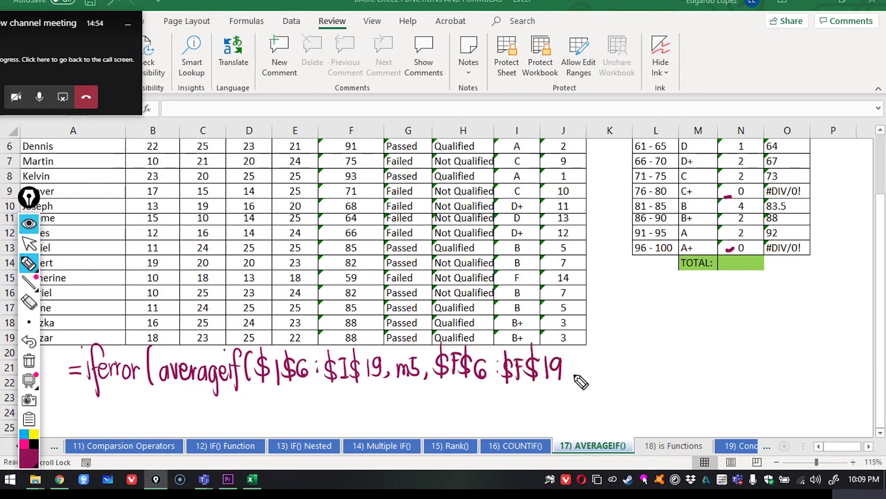
mouse_move(572, 345)
mouse_down()
mouse_move(563, 398)
mouse_move(576, 398)
mouse_up()
drag(600, 364, 606, 386)
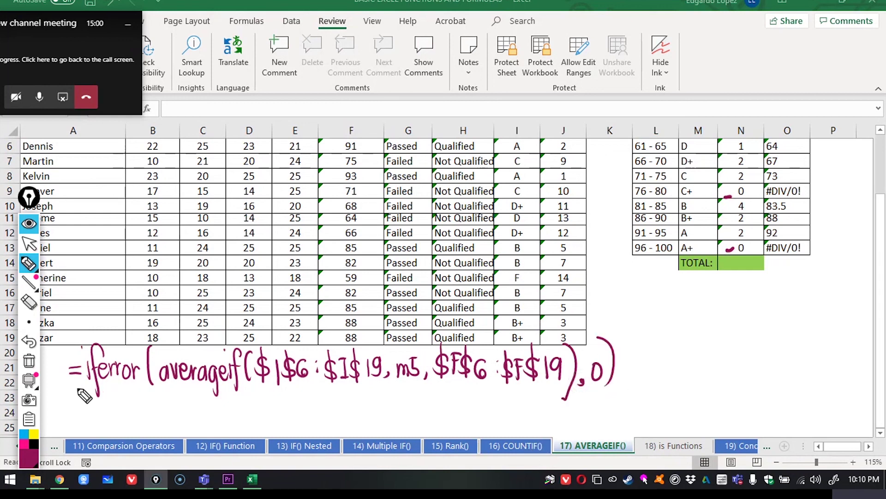
Step: In orange, circle IFERROR and C+'s #DIV/0!, and write #DIV/0! beneath the formula
click(30, 460)
click(58, 425)
mouse_move(127, 350)
mouse_down()
mouse_move(80, 402)
mouse_move(121, 342)
mouse_up()
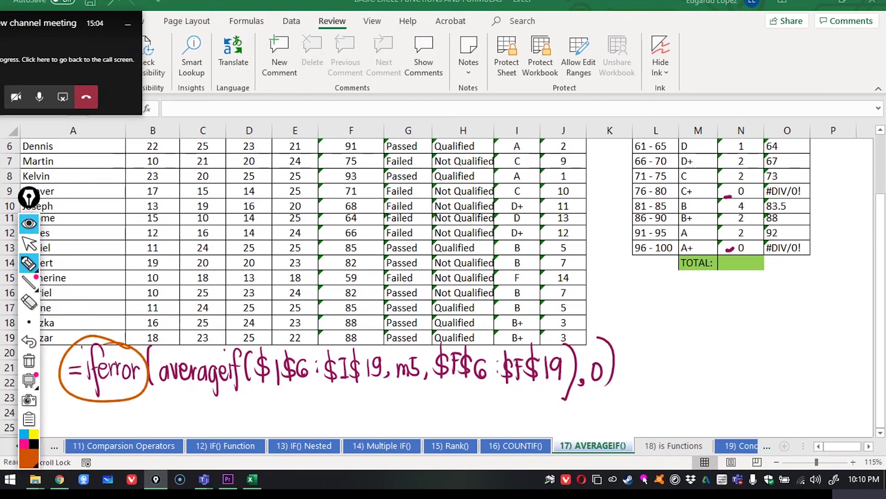
drag(816, 192, 819, 198)
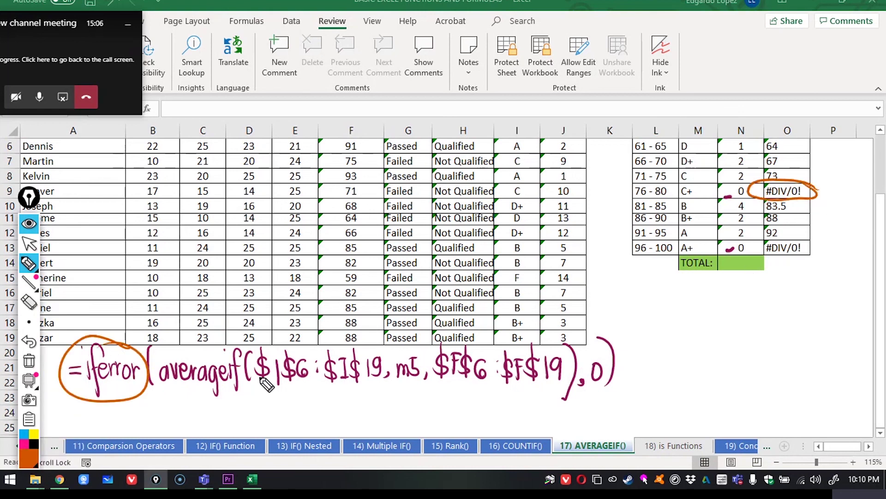
drag(148, 401, 145, 422)
drag(154, 400, 151, 421)
drag(134, 409, 156, 407)
drag(137, 417, 163, 421)
mouse_move(161, 399)
mouse_down()
mouse_move(164, 420)
mouse_move(203, 396)
mouse_move(194, 429)
mouse_up()
drag(213, 400, 224, 415)
Step: Circle the fallback 0 and write 0 beside C+'s #DIV/0! result
click(225, 422)
mouse_move(618, 365)
mouse_down()
mouse_move(598, 395)
mouse_move(618, 358)
mouse_up()
mouse_move(836, 186)
mouse_down()
mouse_move(833, 194)
mouse_move(837, 187)
mouse_up()
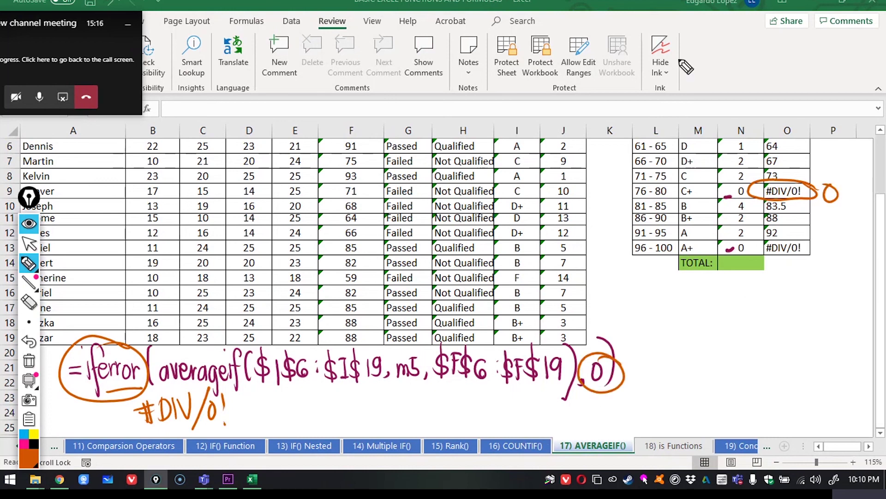
click(29, 245)
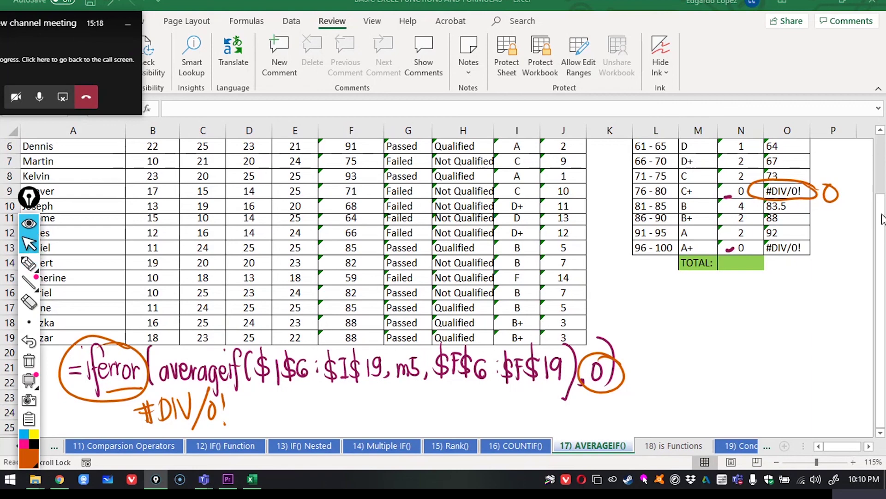
click(801, 195)
Step: Wrap O9's AVERAGEIF in a misspelled iferror with 0 fallback, then reselect the formula
double_click(801, 195)
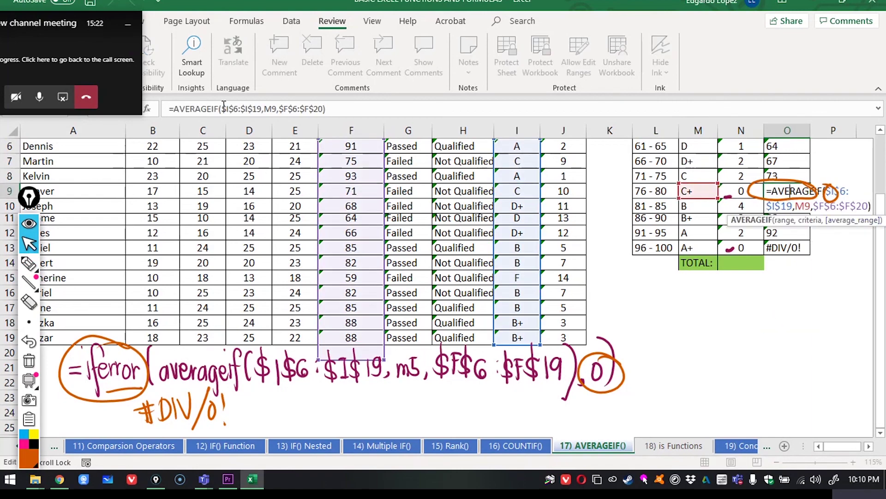
click(175, 109)
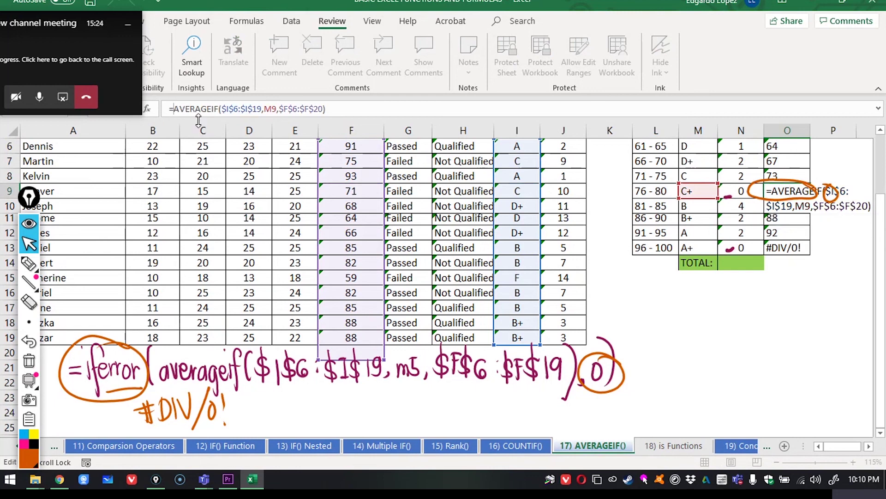
text(iferror)
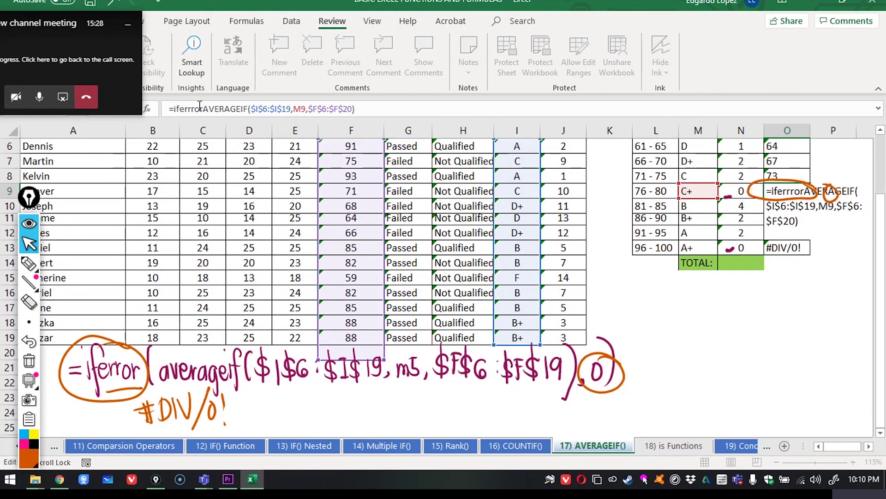
text(()
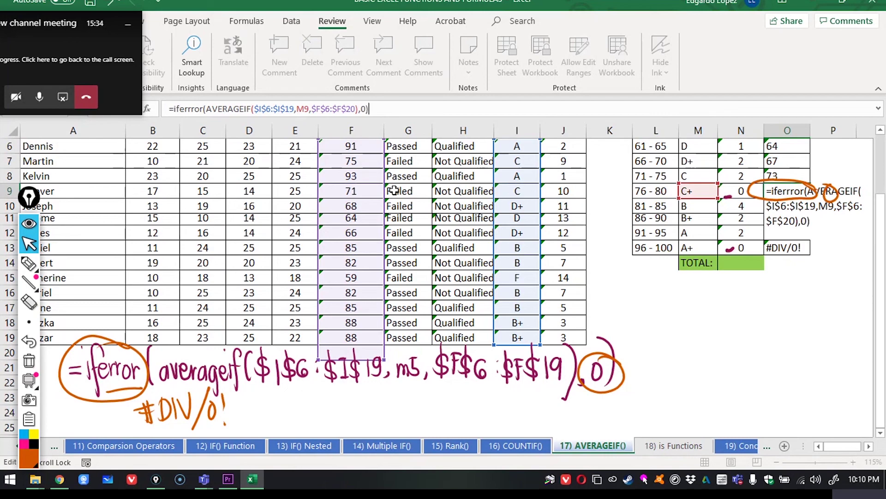
key(Return)
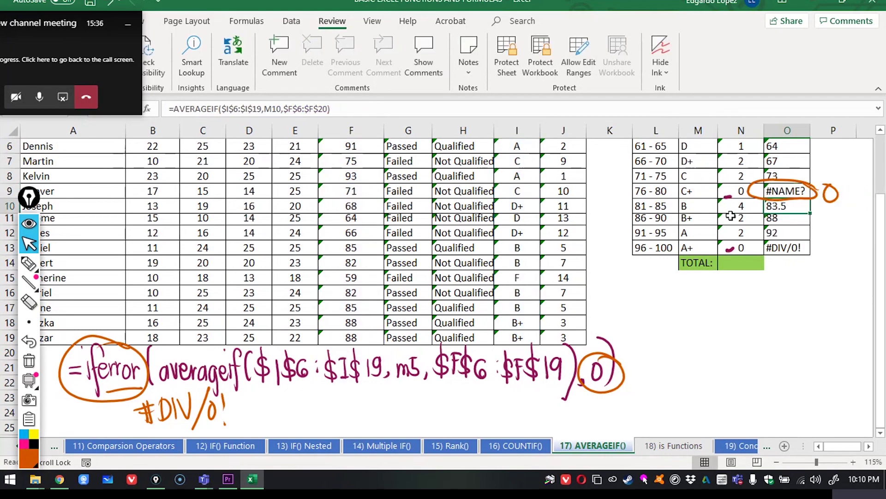
double_click(777, 190)
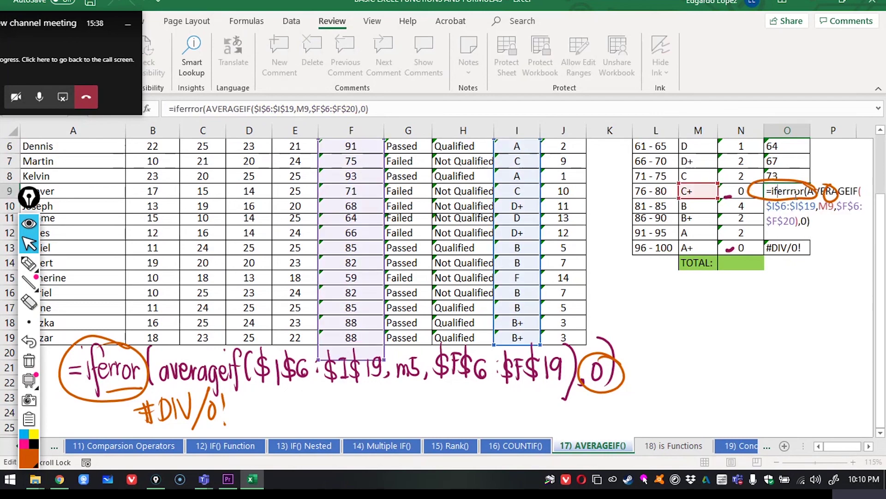
drag(387, 111, 78, 105)
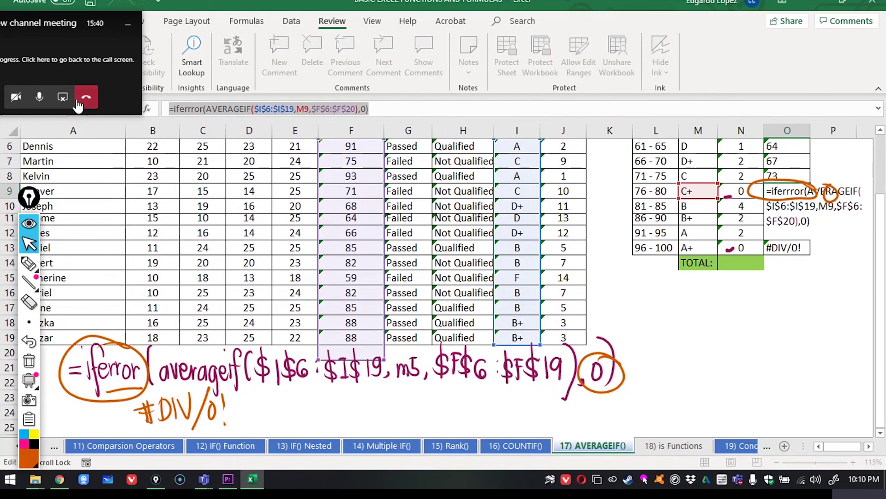
Step: Retype O9 as =IFERROR(AVERAGEIF( with the absolute criteria range $I$6:$I$19
text(=iferr)
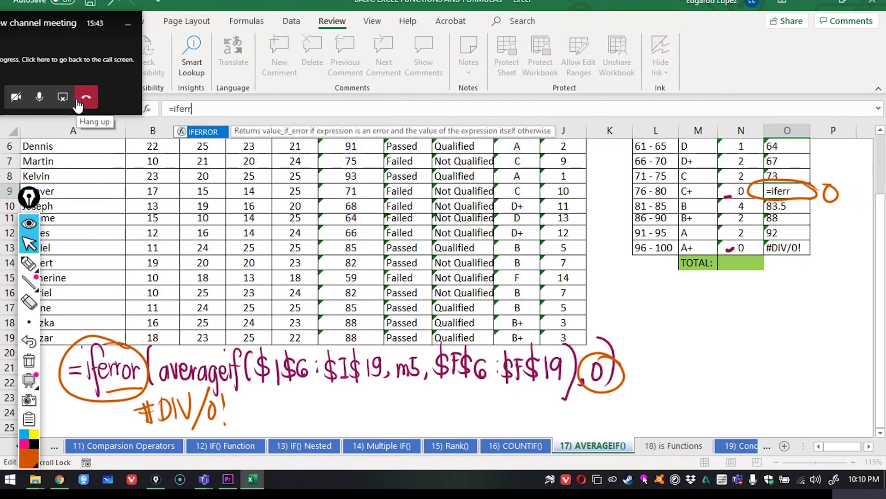
key(BackSpace)
text(ror(avera)
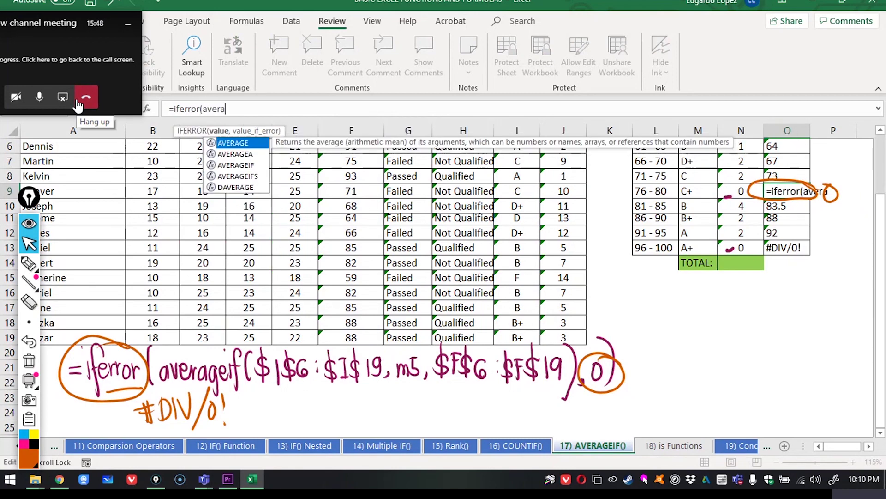
text(geif()
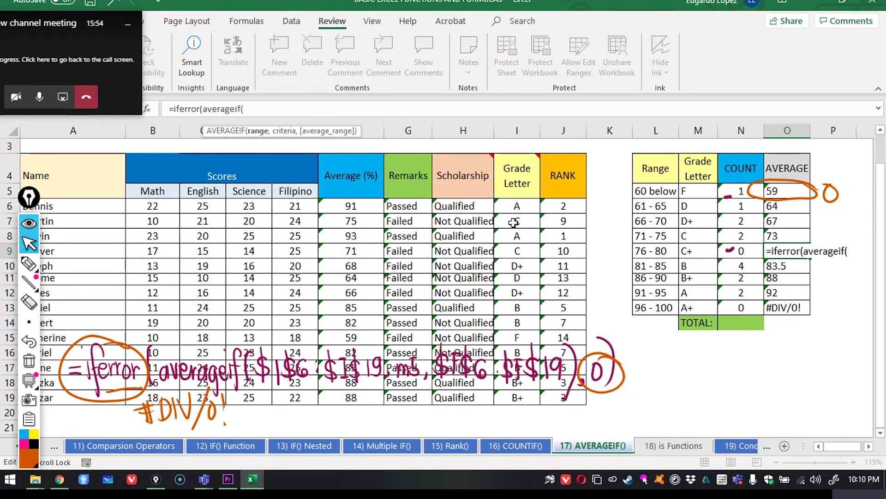
scroll(491, 198, up, 1)
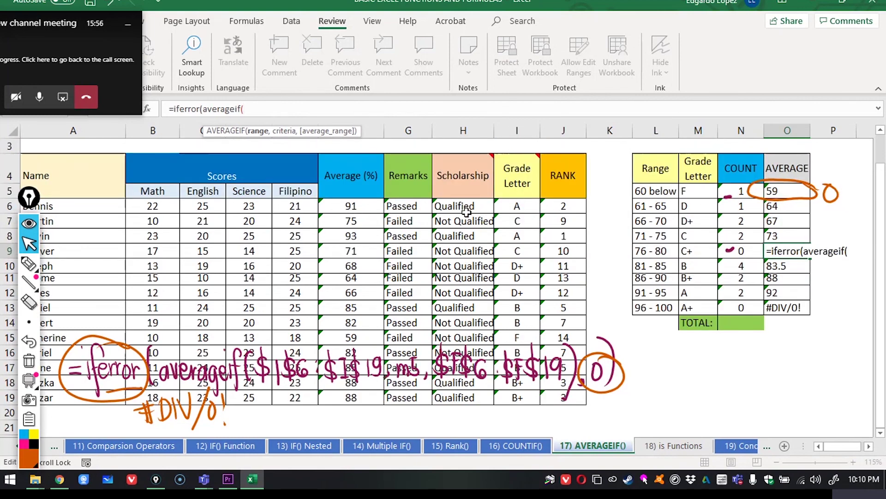
drag(517, 206, 517, 398)
double_click(247, 116)
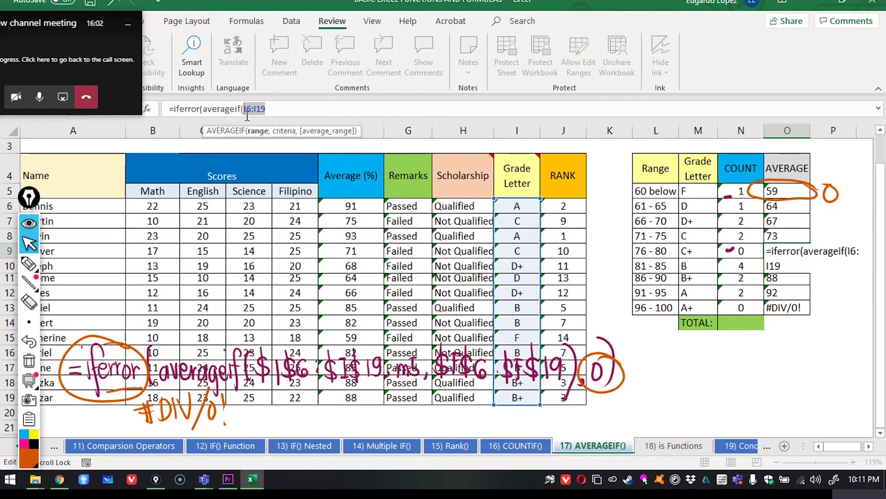
key(F4)
key(Right)
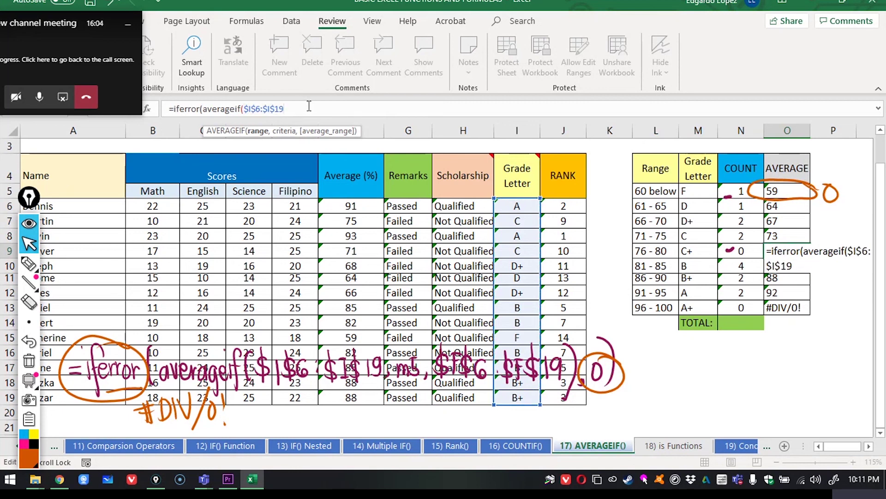
Step: Add criteria M9, absolute average range $F$6:$F$19 and the 0 fallback, then commit
text(,)
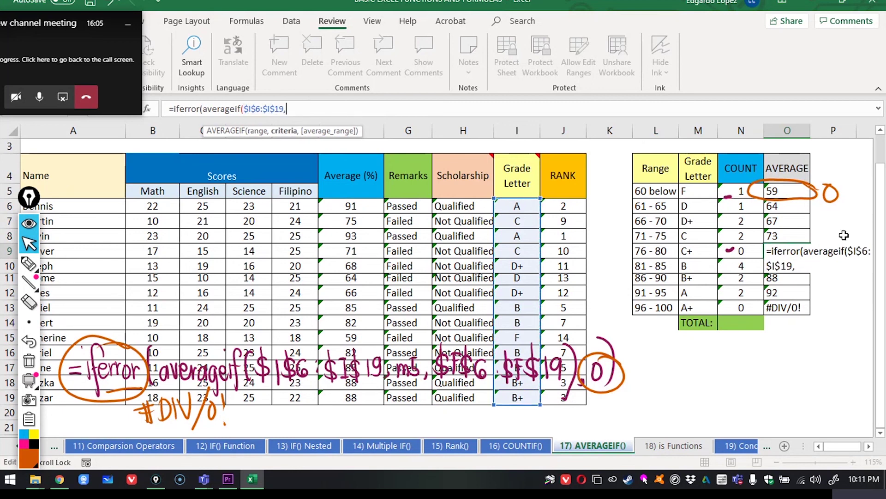
click(694, 253)
text(,)
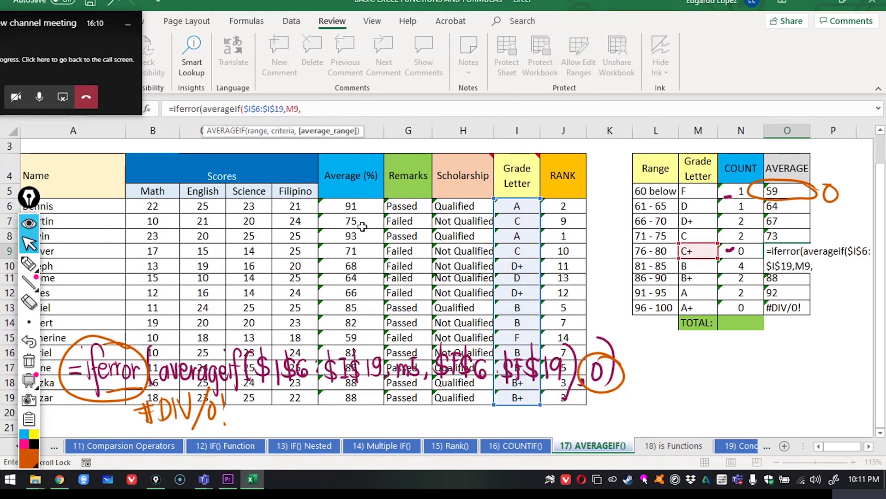
drag(342, 206, 344, 398)
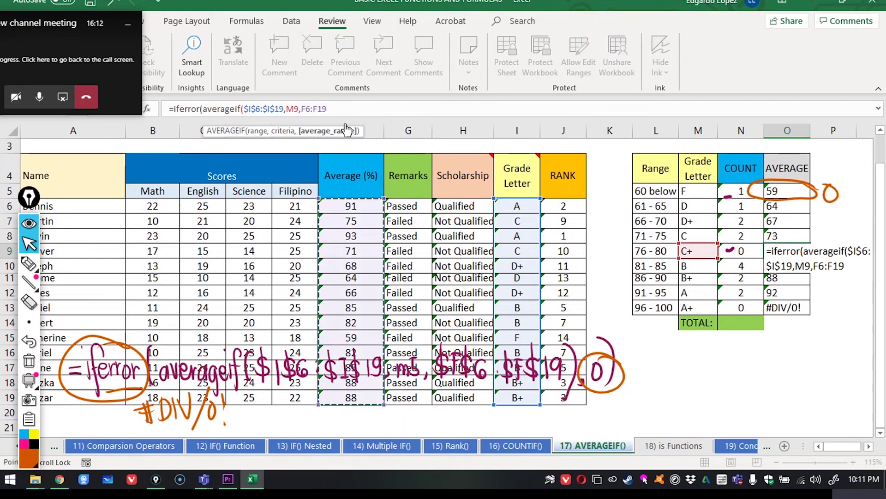
drag(326, 109, 306, 111)
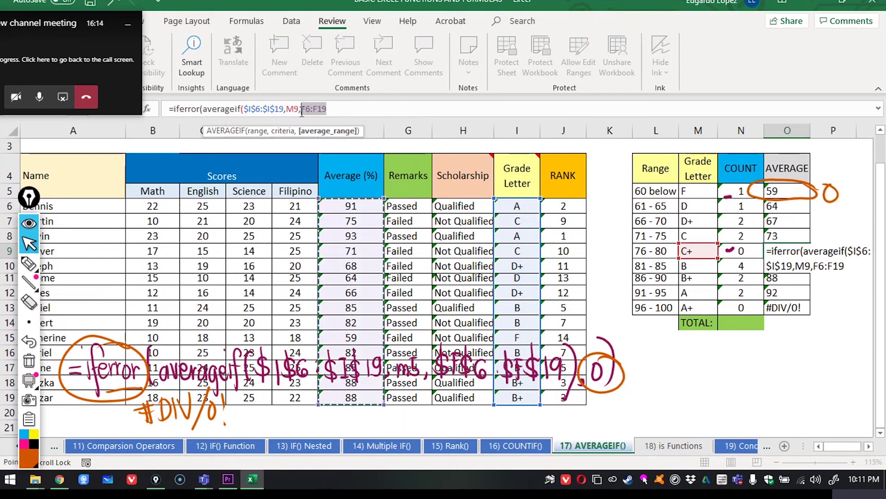
key(F4)
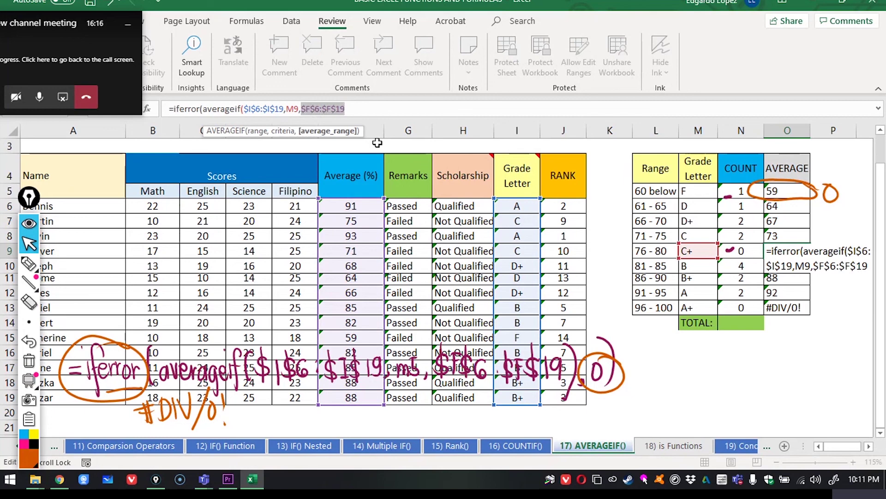
click(366, 112)
text(),)
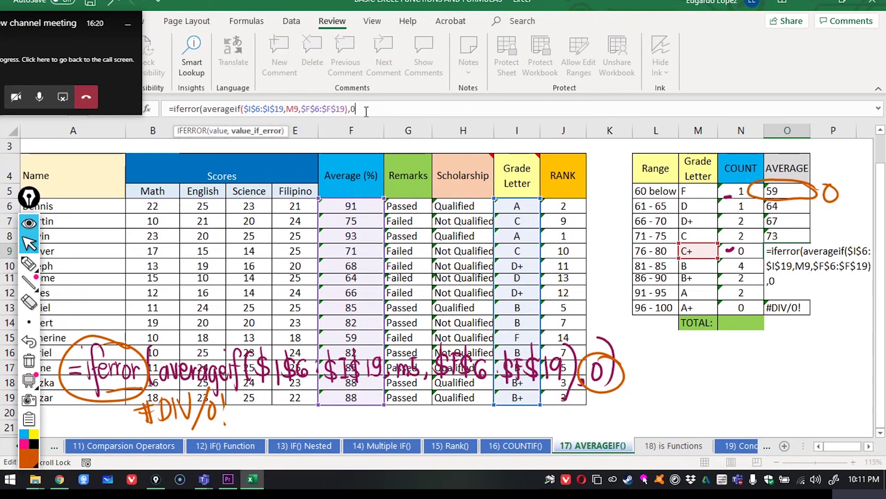
text(0))
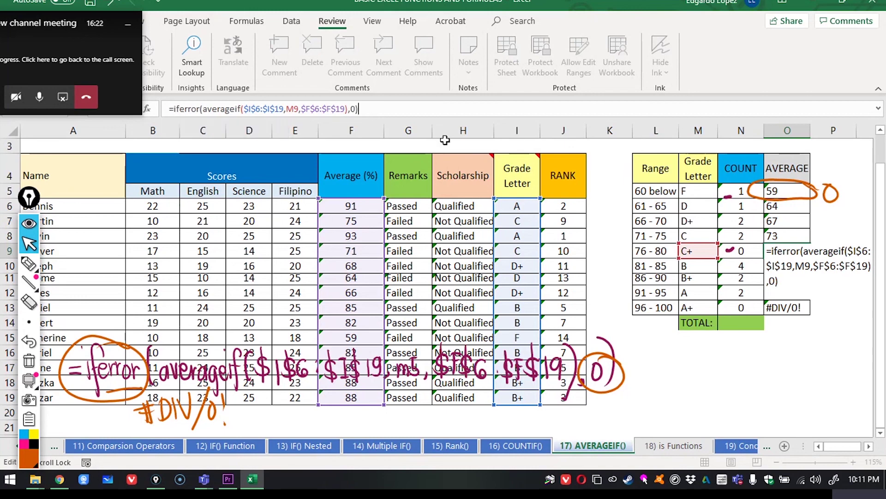
key(Return)
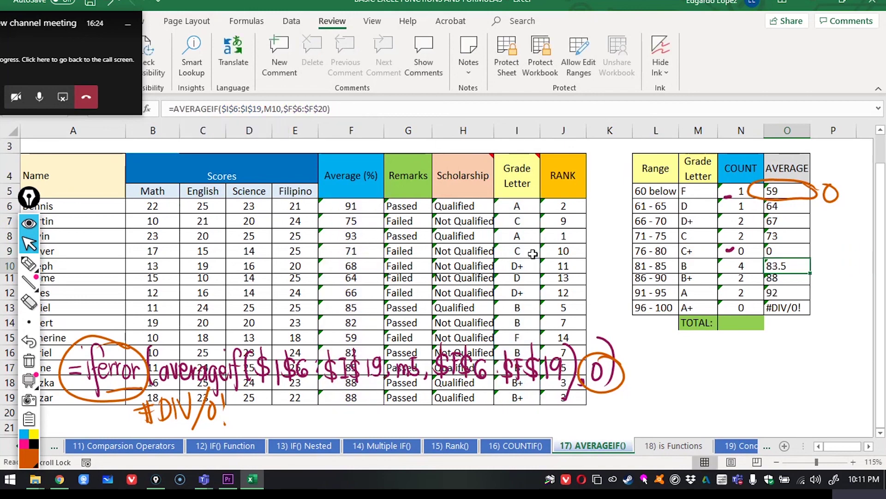
Step: Fill O9 down to O13 so C+ and A+ show 0, and clear all ink
click(789, 251)
drag(810, 259, 811, 315)
click(806, 353)
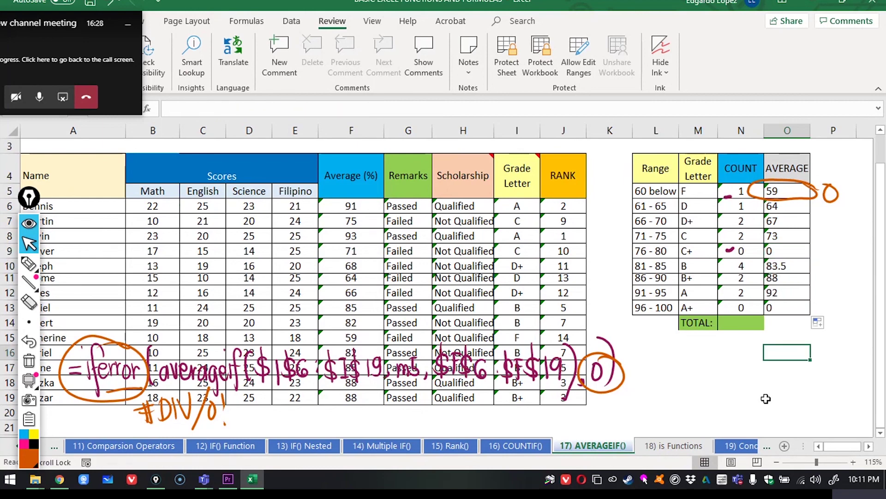
click(29, 305)
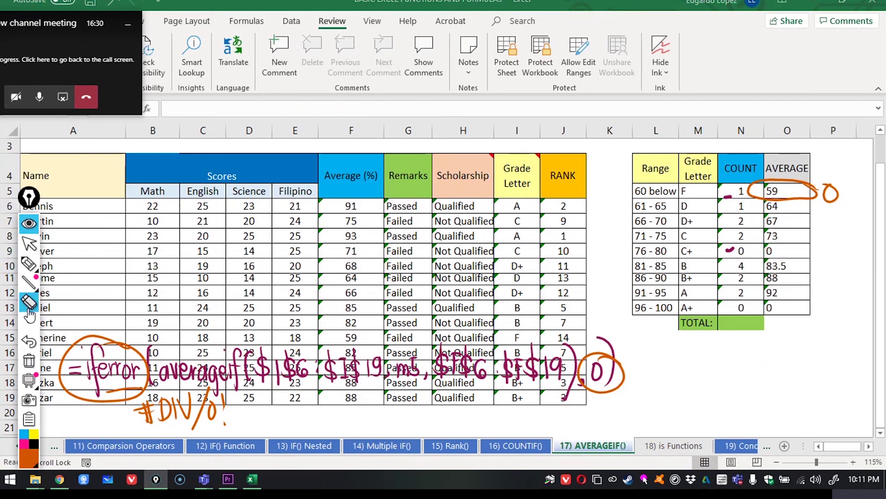
click(29, 360)
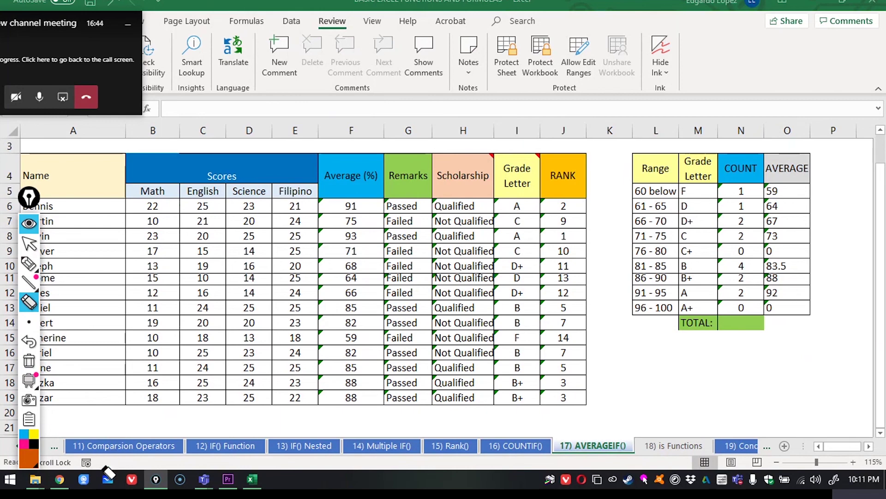
Step: Return to the normal pointer and switch to the '18) is Functions' sheet
click(29, 243)
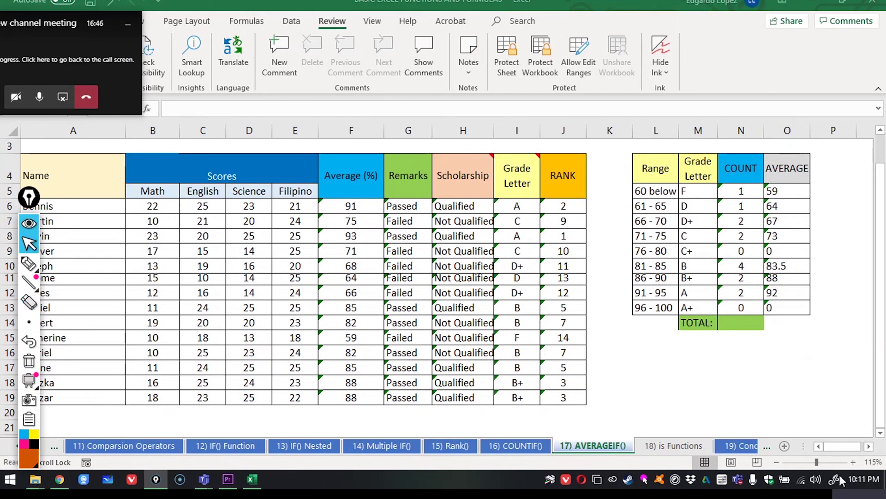
click(673, 445)
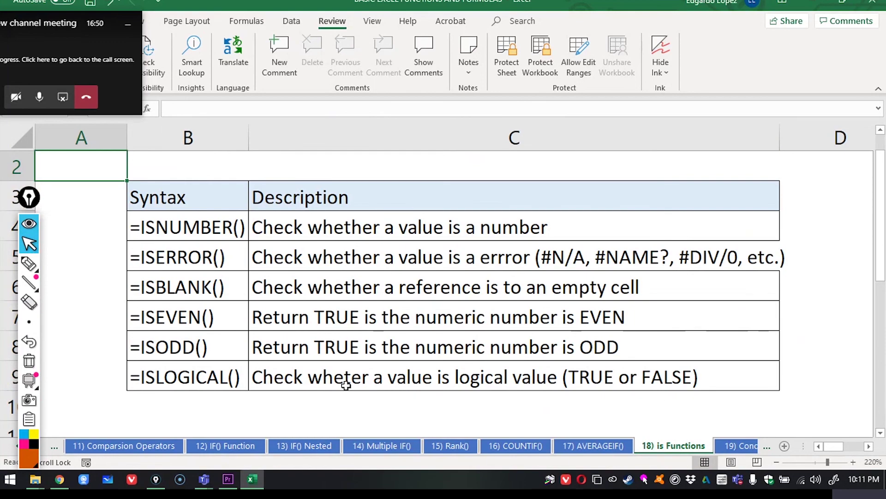
scroll(345, 384, down, 1)
scroll(404, 338, down, 2)
scroll(405, 338, up, 2)
scroll(405, 338, down, 1)
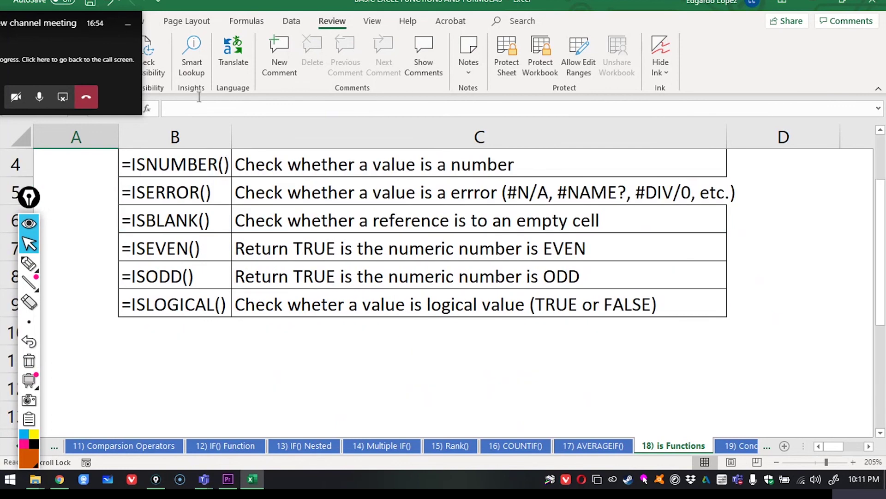
Step: Enter the sample value 95 in B11 and begin an =ISNUMBER( formula in B10
click(148, 348)
double_click(149, 353)
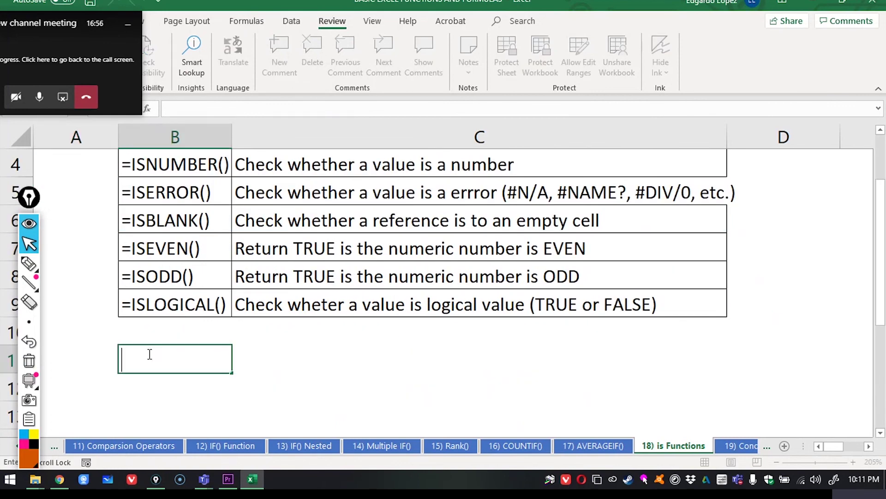
text(95)
click(157, 337)
double_click(157, 337)
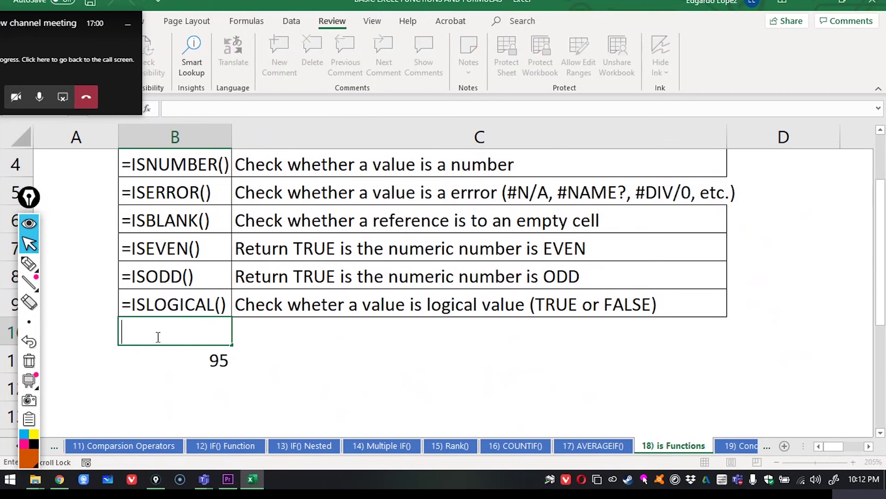
text(=isnu)
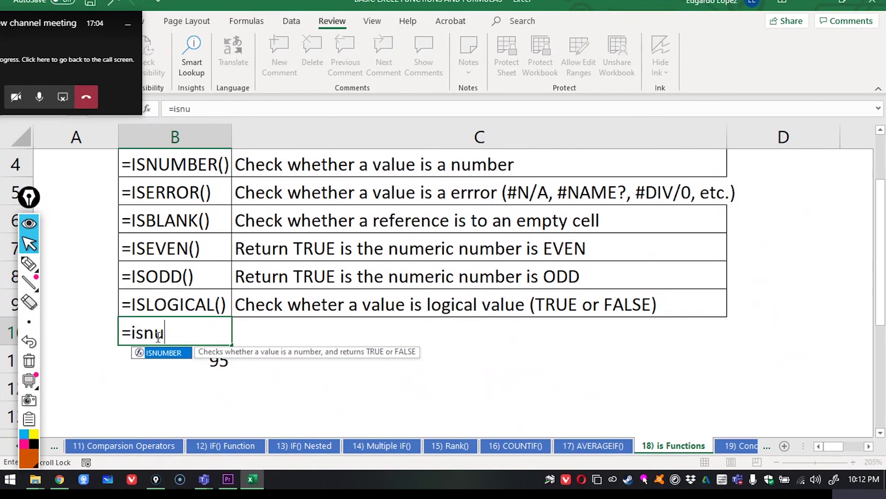
text(mber()
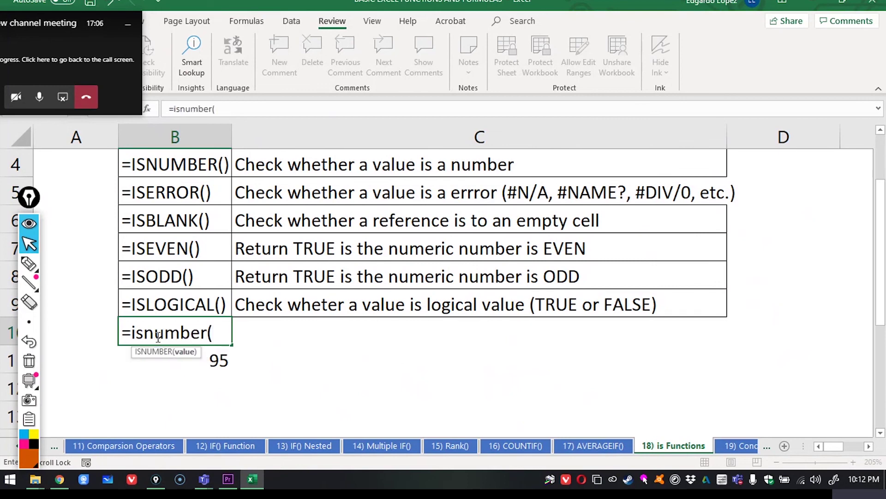
Step: Complete =ISNUMBER(B11) in B10 and test it with the text 'a' in B11
click(203, 363)
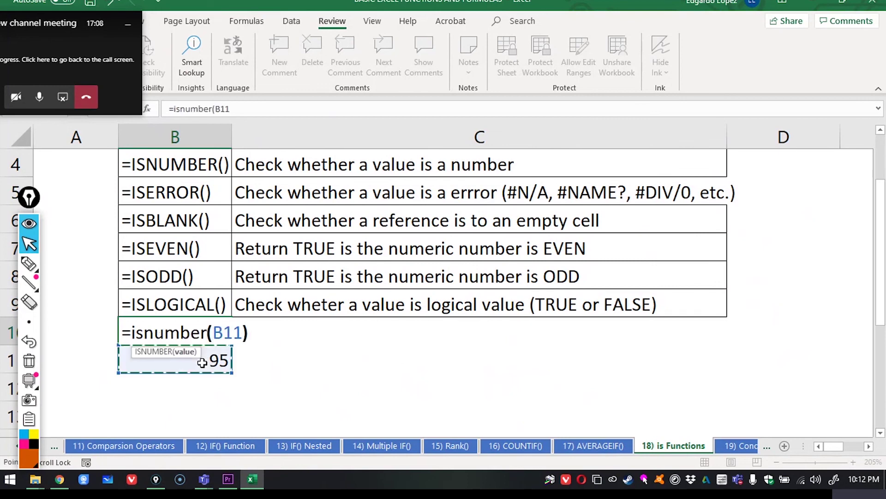
text())
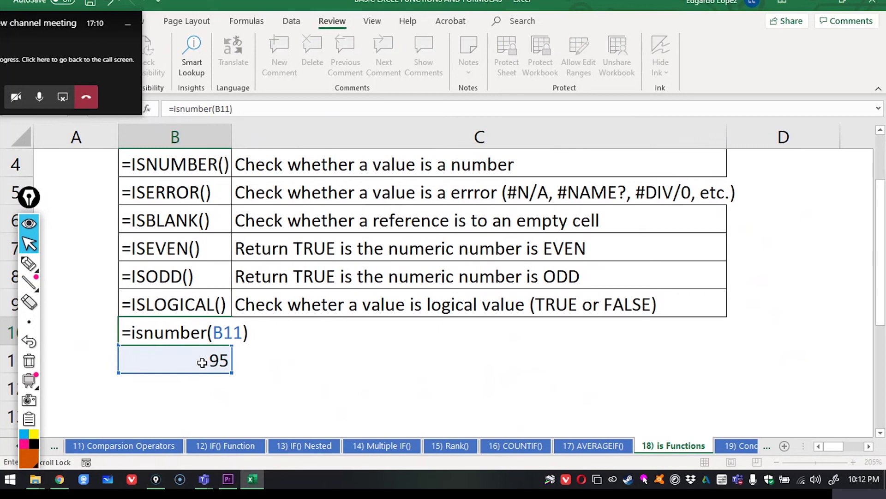
key(Return)
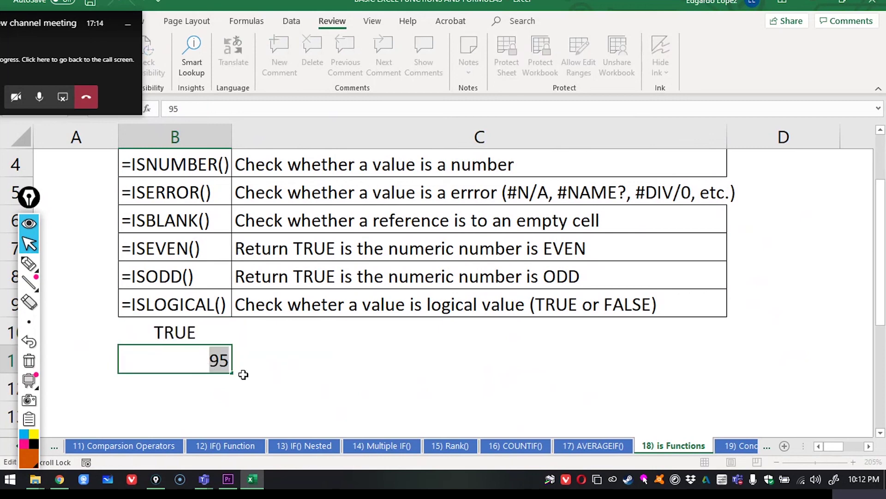
text(a)
key(Return)
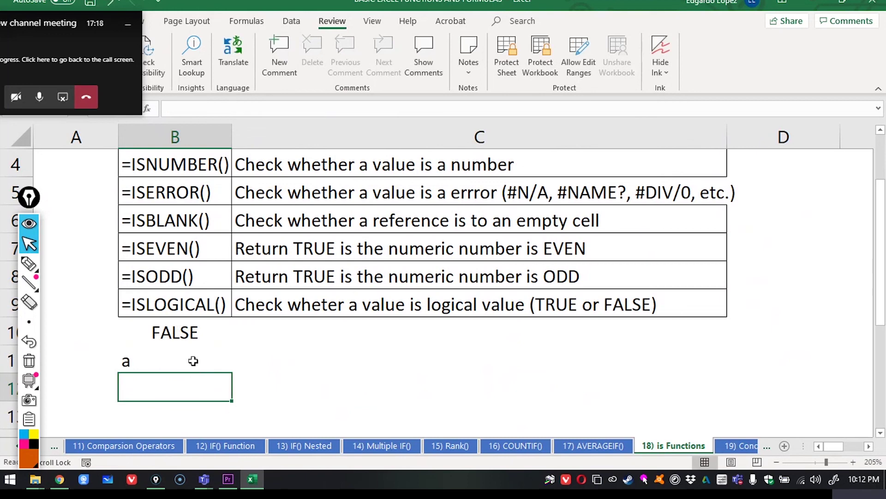
Step: Change B10's formula to =ISERROR(B11)
double_click(198, 332)
drag(219, 332, 151, 333)
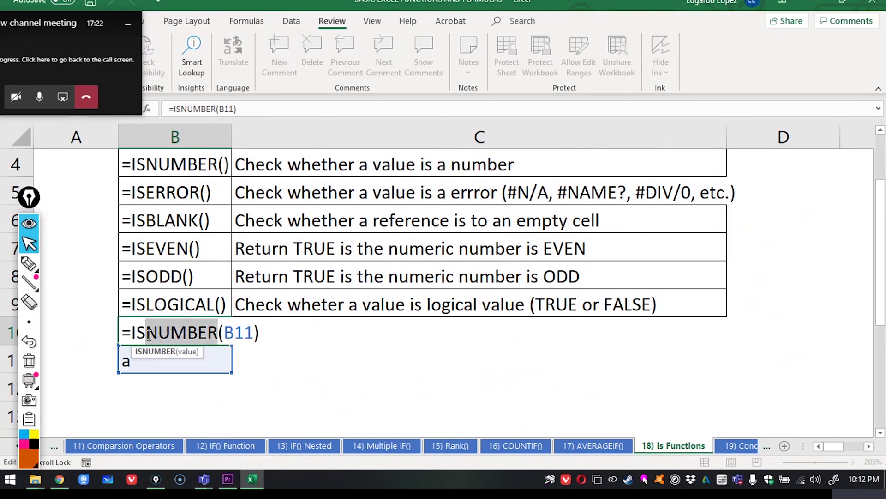
text(error)
key(BackSpace)
key(BackSpace)
key(BackSpace)
key(BackSpace)
key(BackSpace)
text(ER)
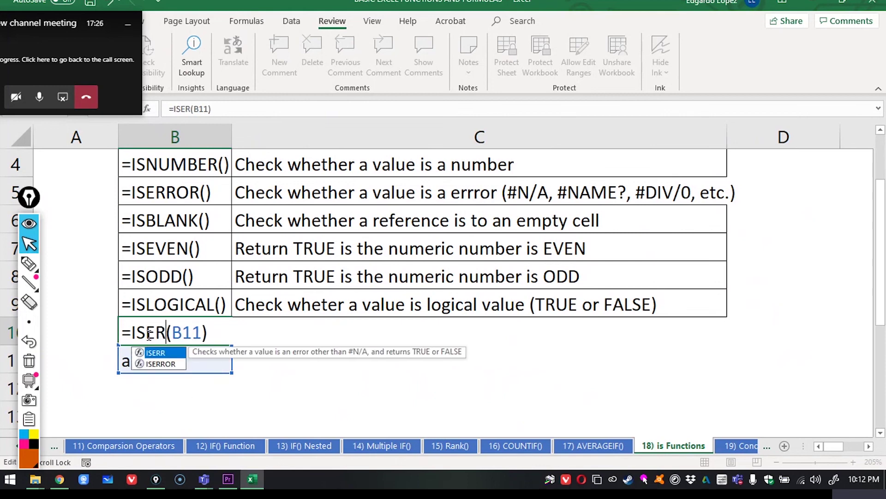
text(ROR)
key(Return)
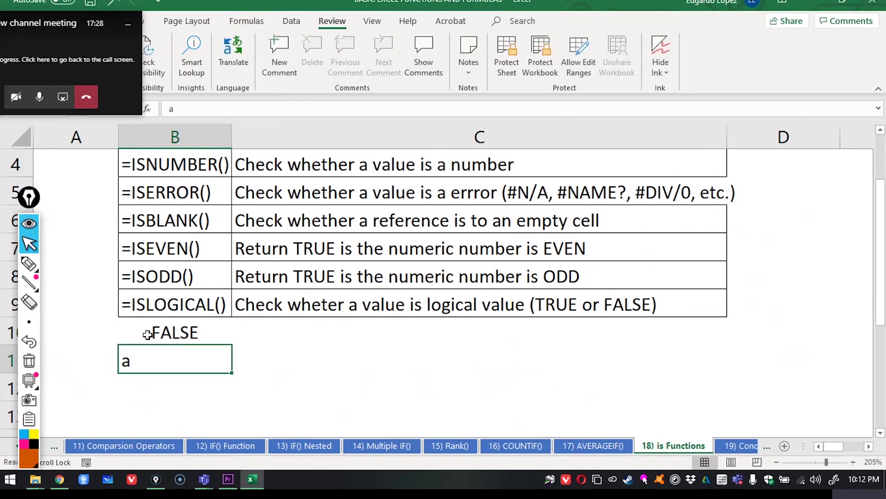
Step: Replace B11's sample value with the error value #N/A
double_click(164, 368)
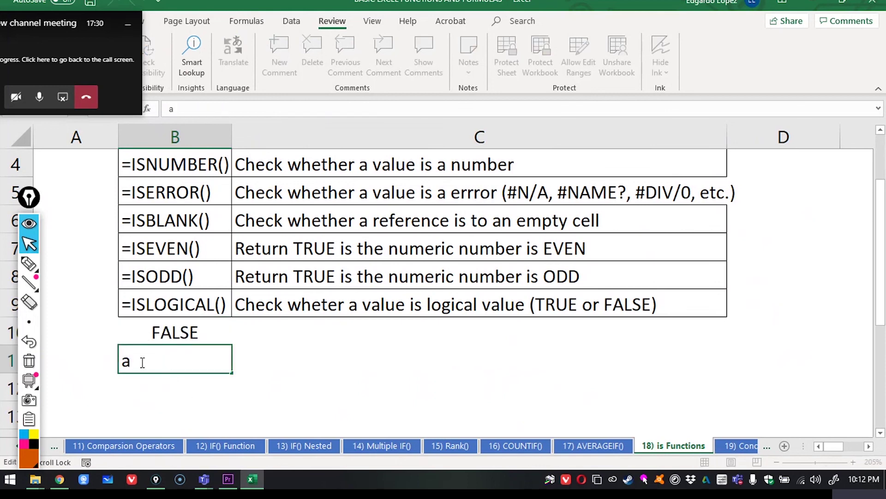
drag(164, 367, 99, 360)
text(#)
key(BackSpace)
text(/A)
key(Return)
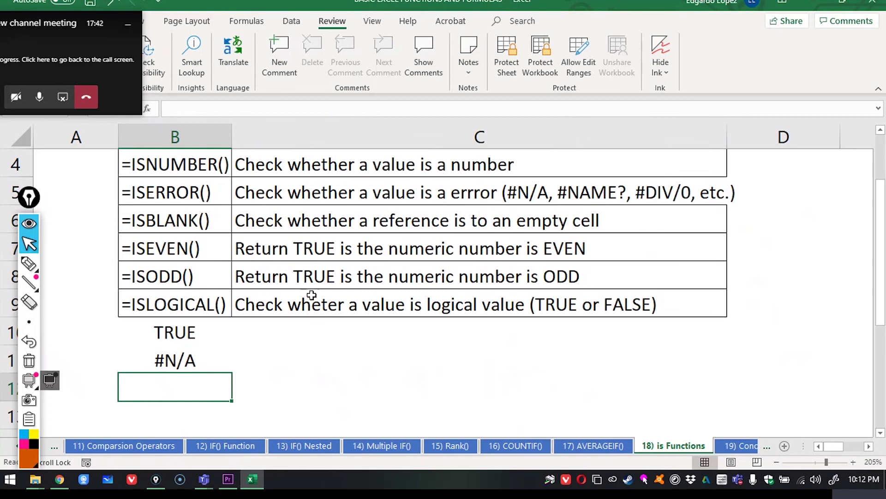
Step: Start rewriting B10's function name from ERROR to BLANK
double_click(194, 332)
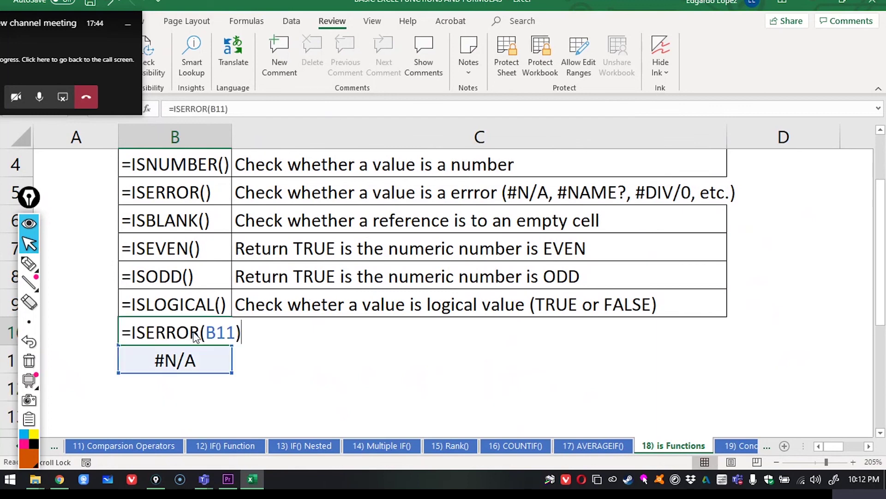
drag(200, 333, 147, 324)
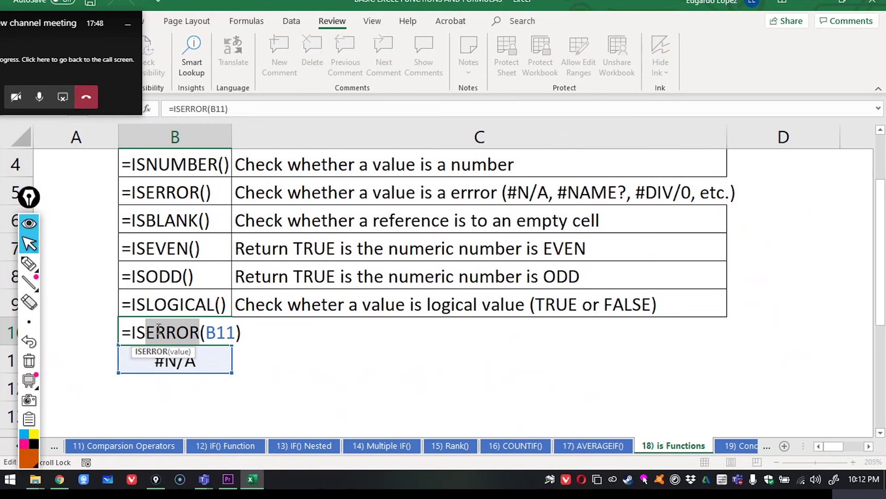
text(BLANK)
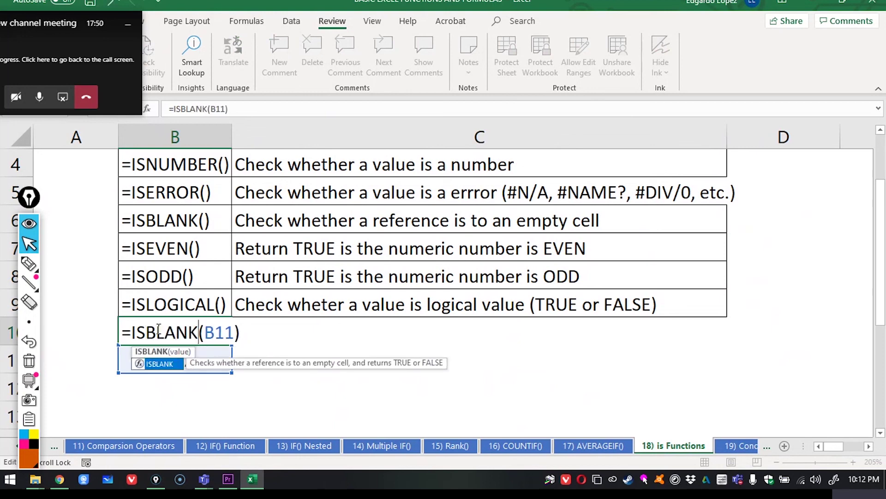
Step: Commit =ISBLANK(B11) in B10 and clear B11 to test it
key(Return)
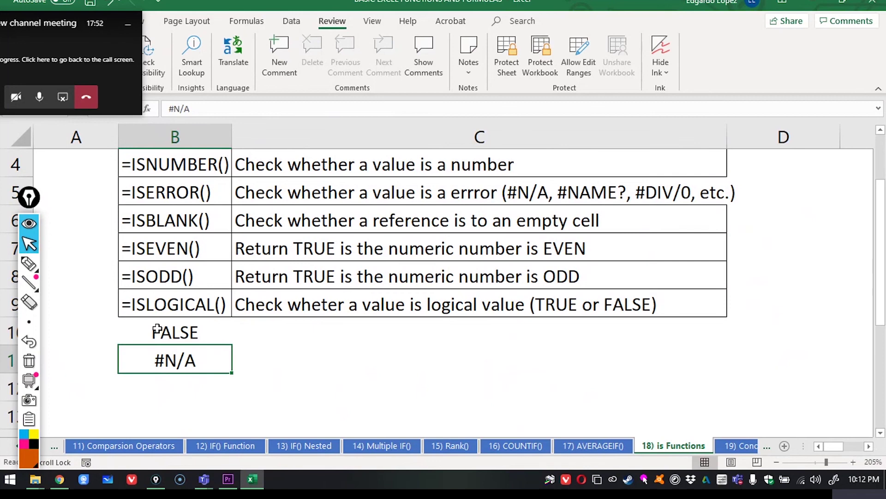
double_click(214, 361)
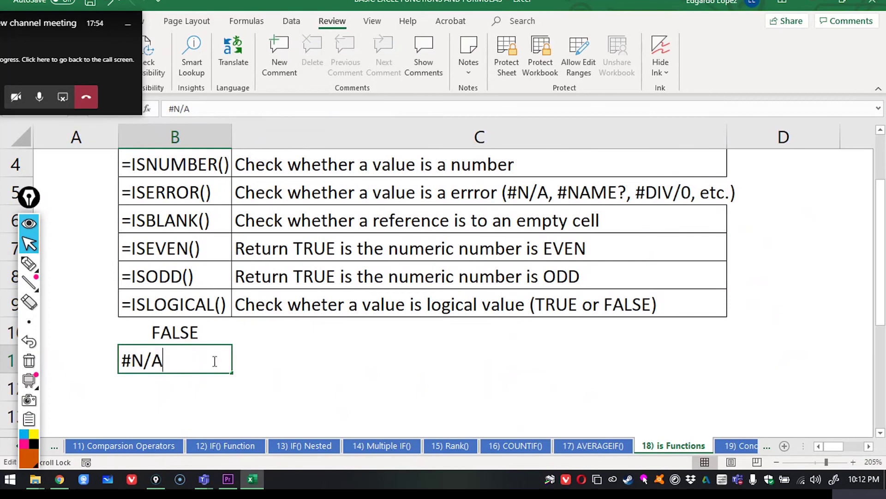
key(BackSpace)
key(BackSpace)
key(BackSpace)
key(BackSpace)
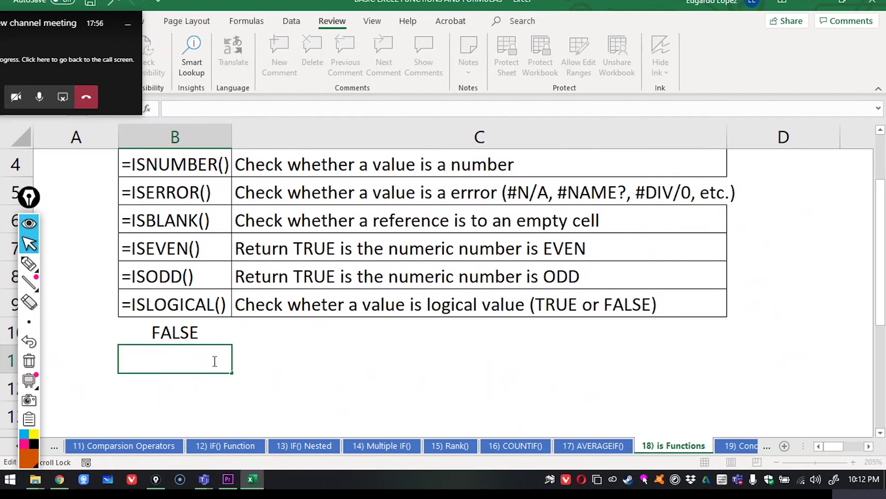
click(263, 367)
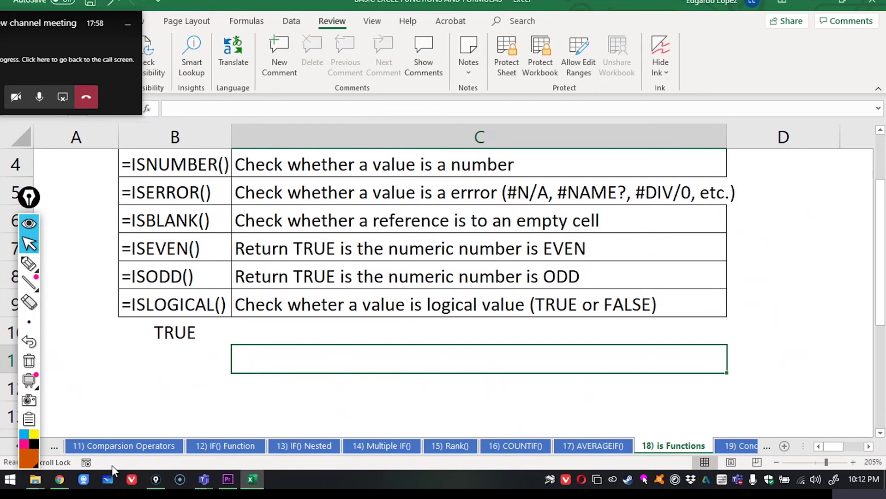
double_click(176, 360)
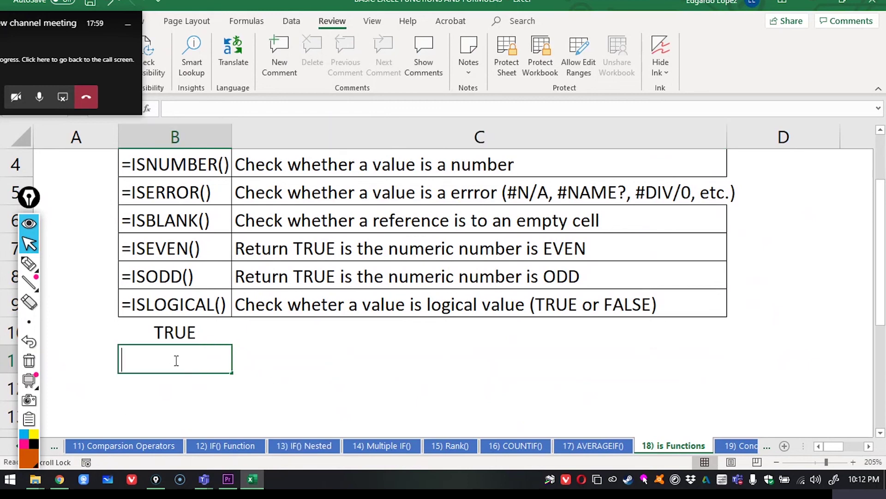
Step: Change B10 to =ISEVEN(B11) and enter 2 in B11
double_click(184, 328)
drag(196, 333, 150, 332)
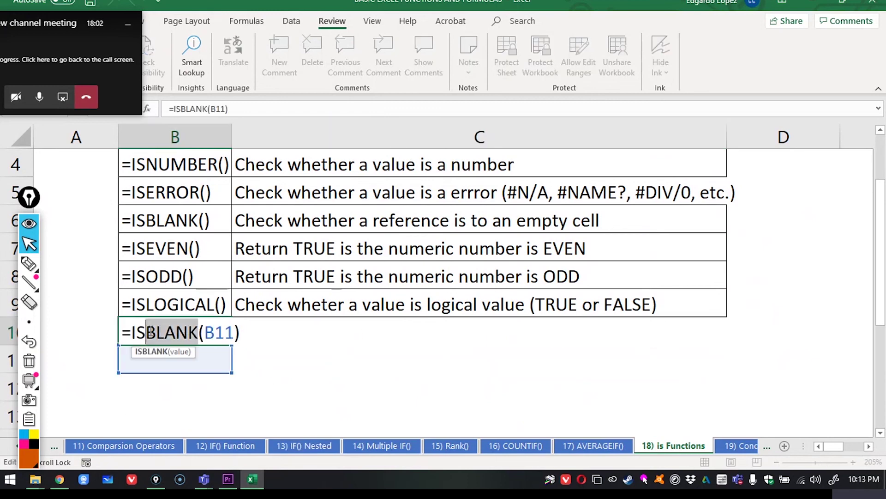
text(EVEN)
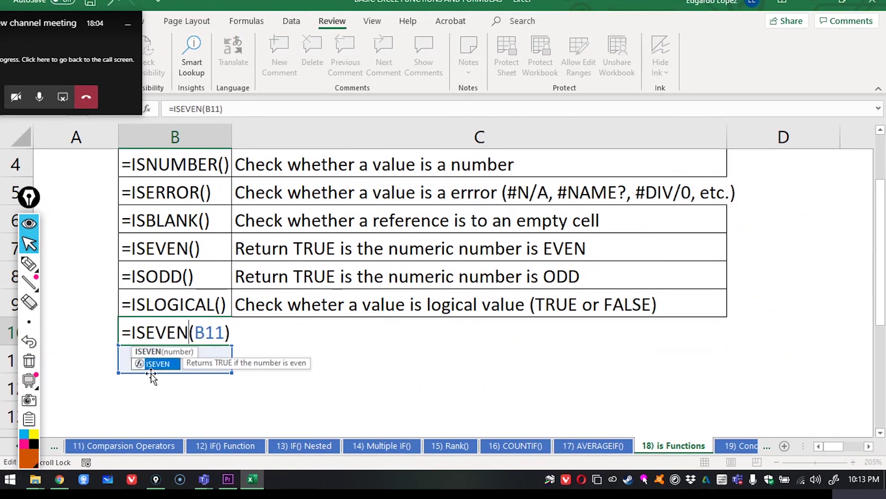
click(188, 380)
double_click(169, 357)
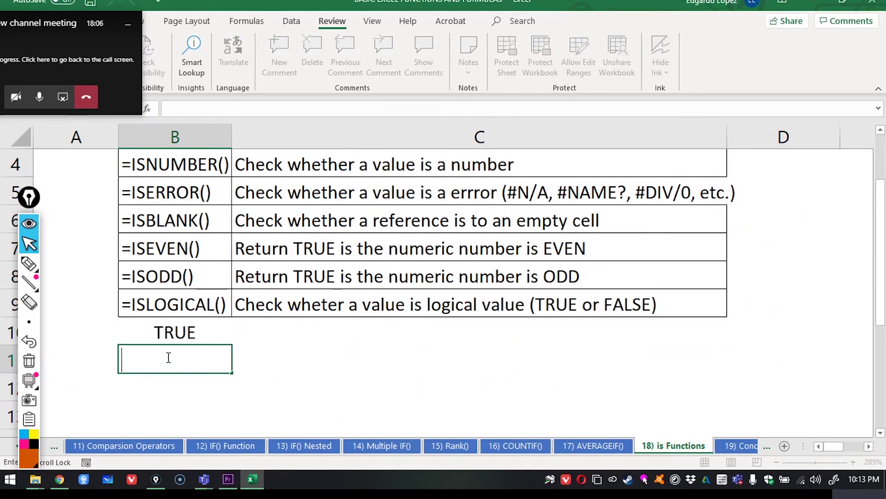
text(2)
key(Return)
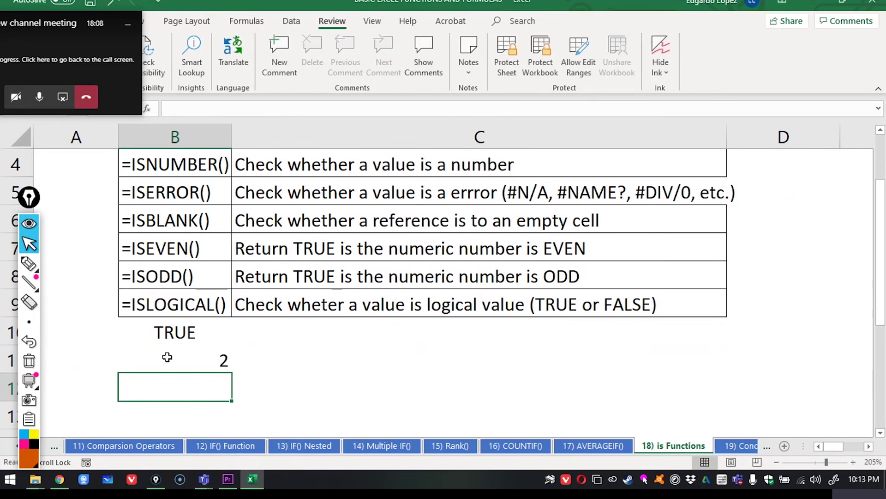
Step: Change B11's sample value from 2 to 3
click(167, 357)
key(F2)
double_click(242, 347)
text(3)
key(Return)
Step: Change B10 to =ISODD(B11), then select ODD in its function name for replacement
double_click(197, 333)
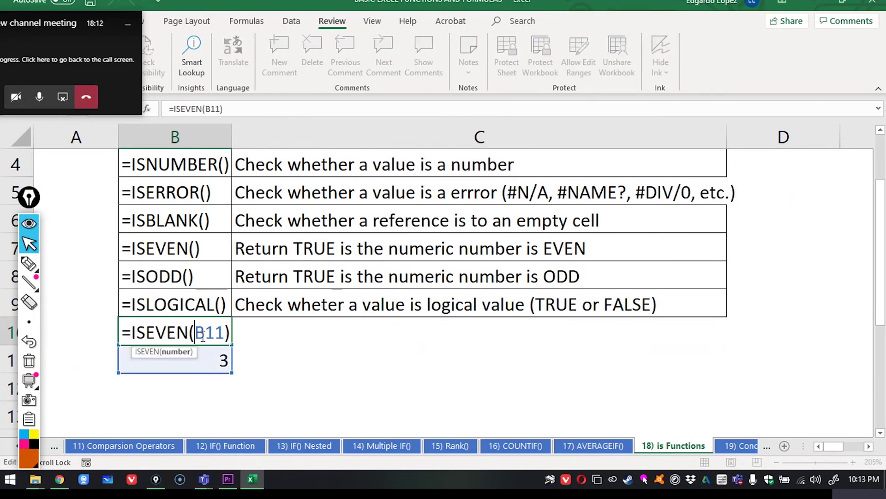
drag(189, 332, 151, 334)
text(ODD)
key(Return)
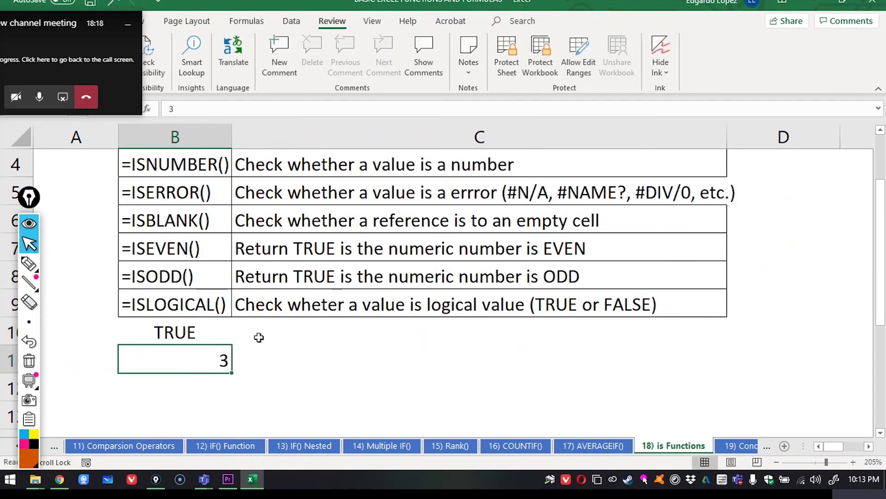
double_click(210, 328)
drag(182, 334, 149, 331)
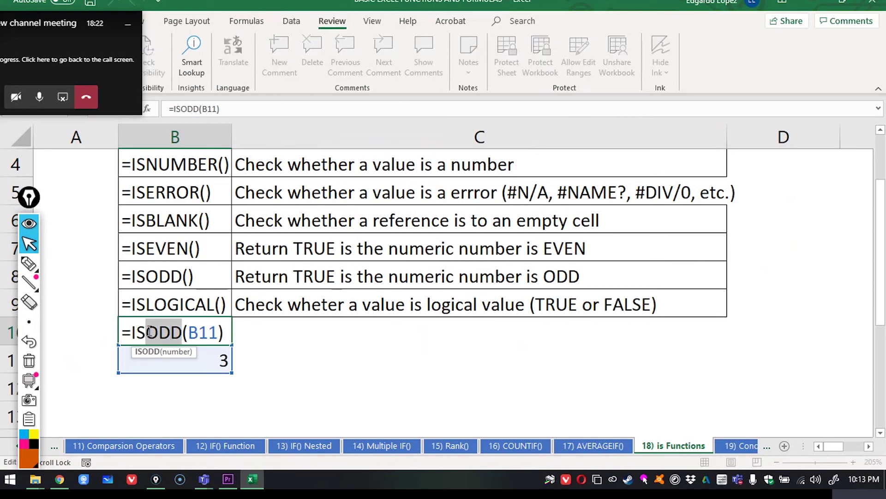
Step: Change B10 to =ISLOGICAL(B11) and test it with FALSE in B11
text(LOGICAL)
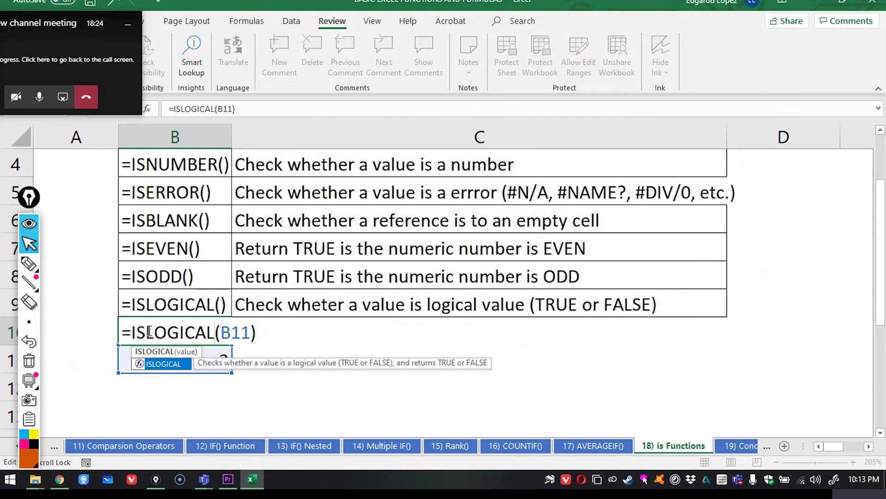
key(Return)
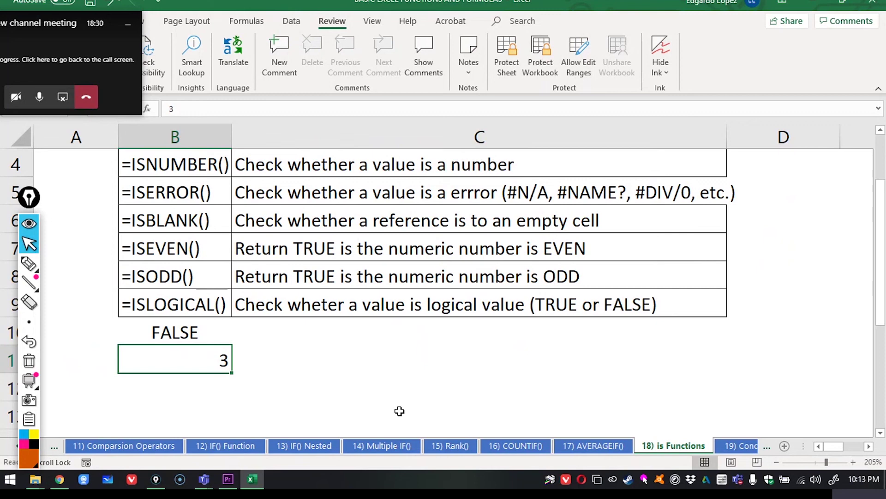
mouse_move(28, 263)
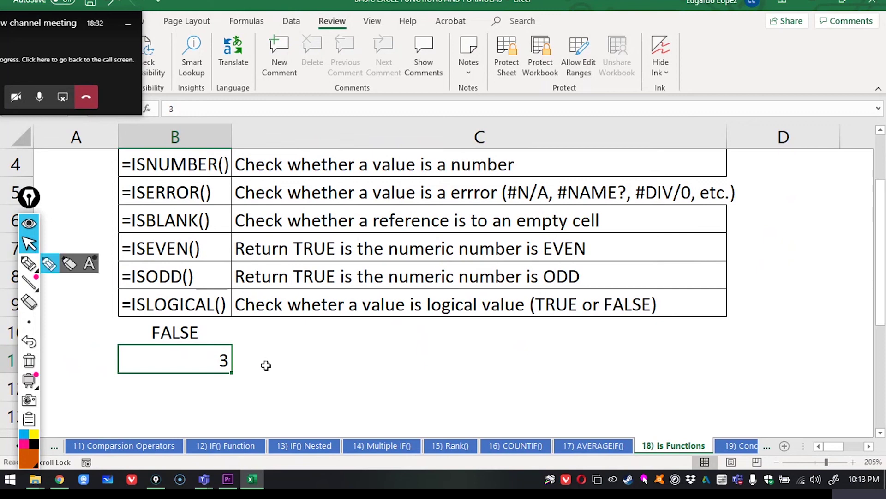
double_click(213, 356)
double_click(224, 359)
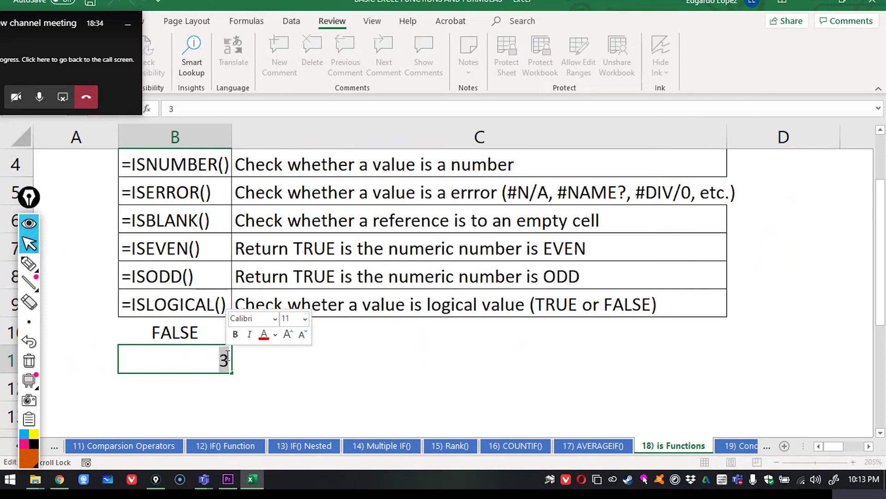
text(FALSE)
key(Return)
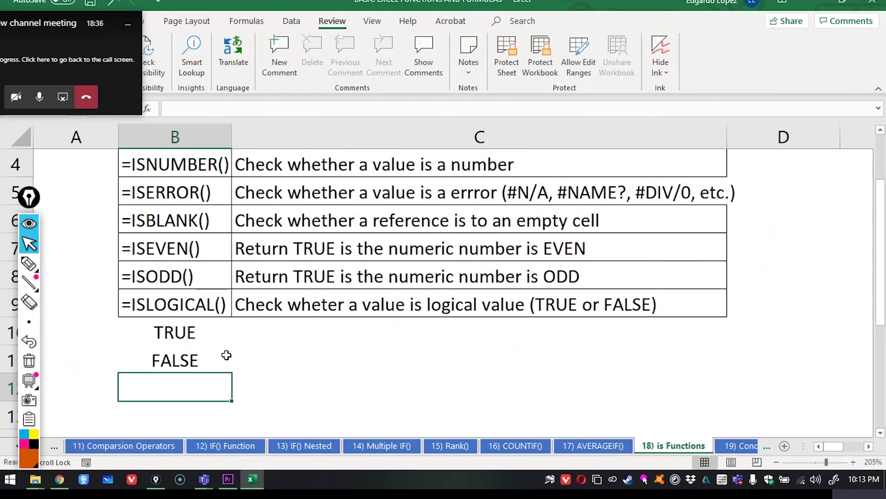
Step: Clear the test cells B10:C12 below the function table
click(194, 326)
scroll(317, 375, up, 1)
scroll(318, 375, down, 1)
drag(292, 398, 171, 328)
key(Delete)
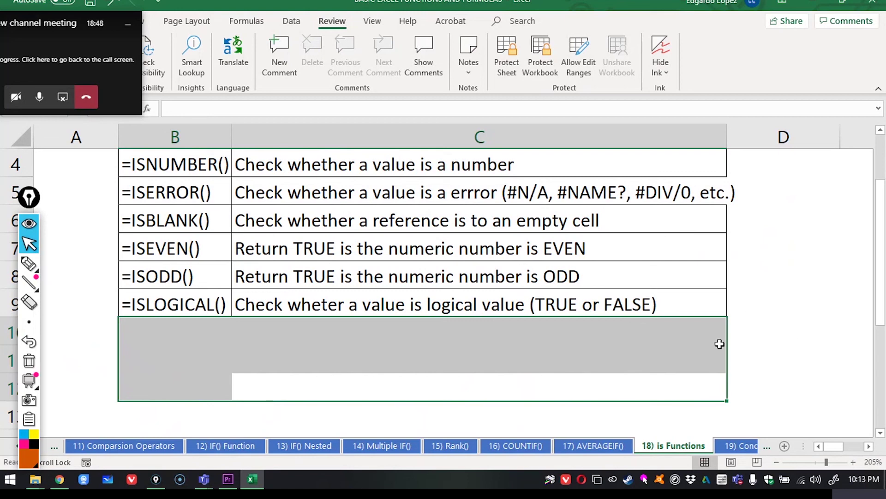
Step: Open the 19) Conditional Formatting sheet, select Scholarship cells H6:H19, and move the call window aside
click(735, 446)
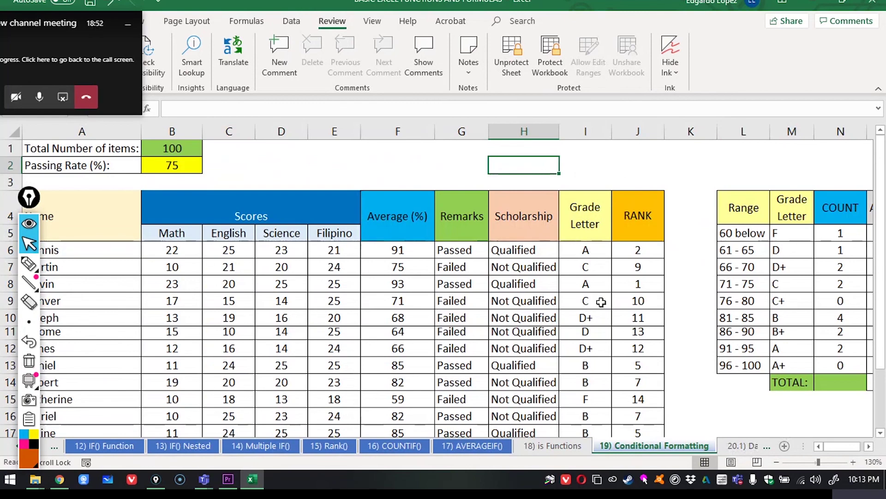
scroll(601, 302, down, 1)
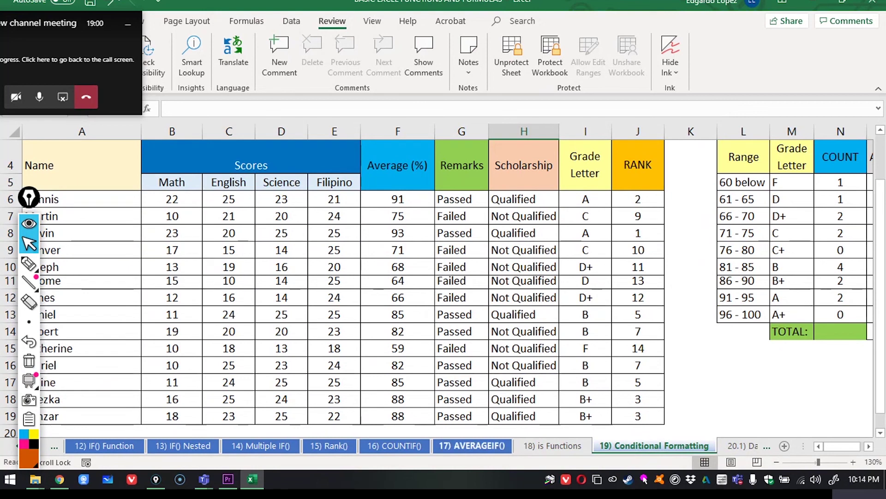
drag(525, 196, 523, 328)
scroll(631, 221, up, 2)
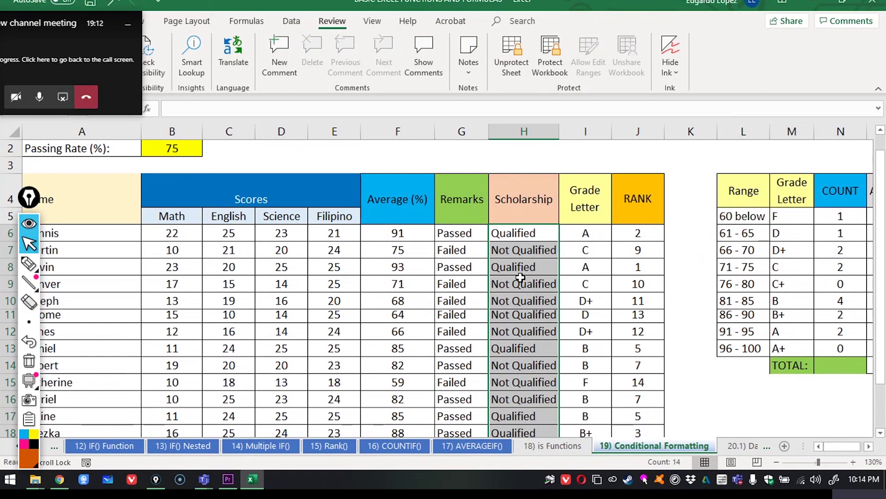
drag(64, 21, 46, 134)
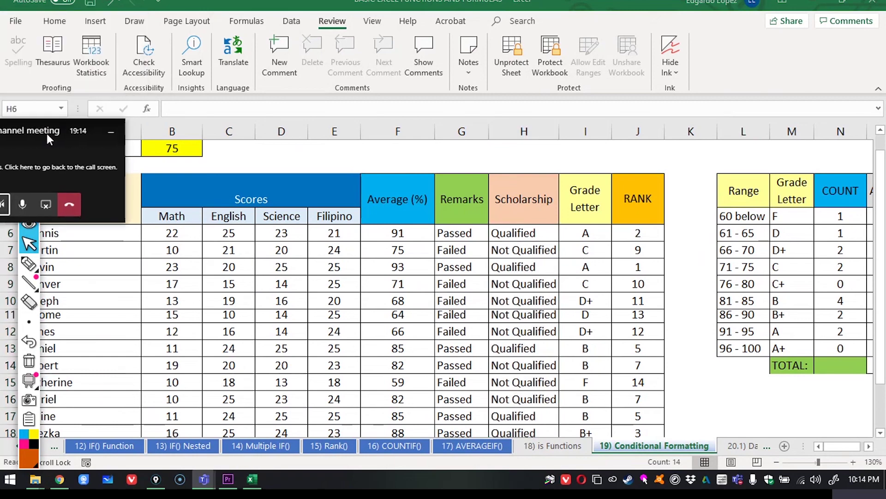
click(58, 24)
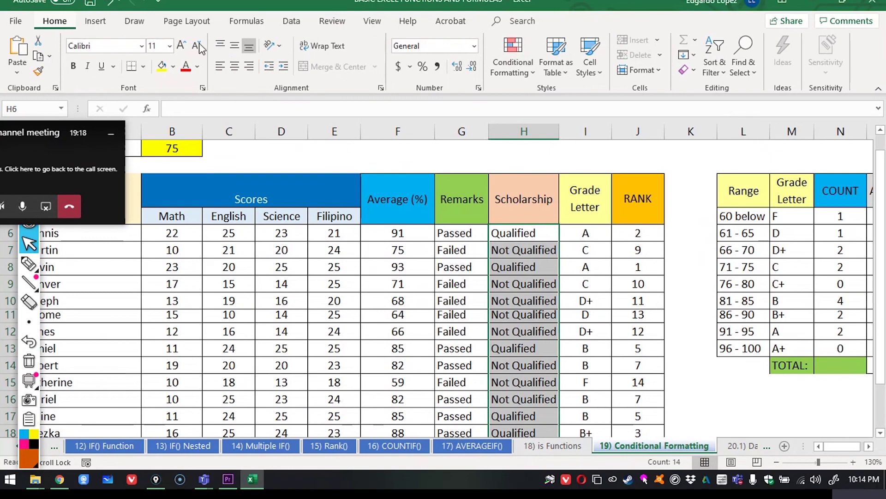
Step: Circle the Conditional Formatting button in orange highlighter ink, then return to the arrow tool
scroll(546, 229, down, 1)
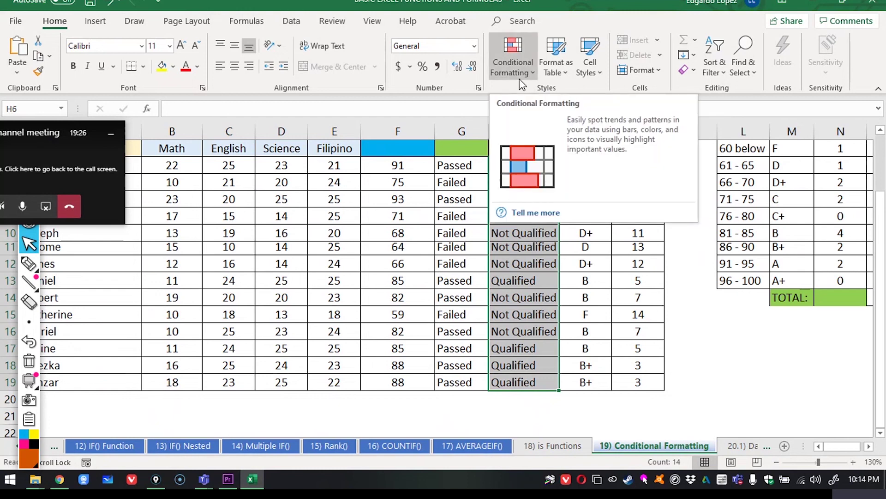
click(28, 263)
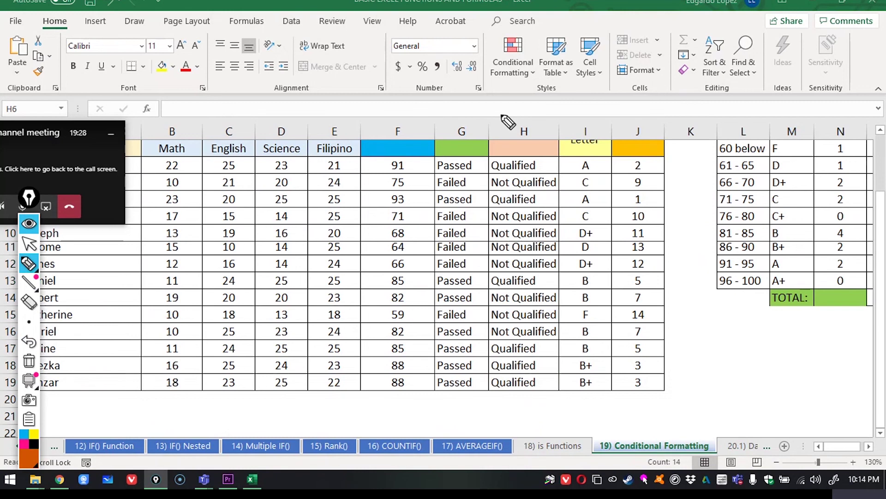
drag(550, 46, 556, 50)
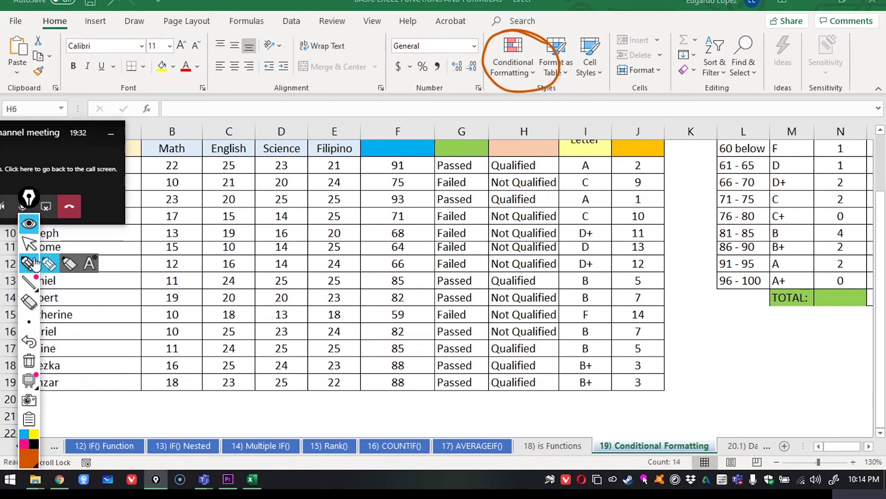
click(28, 243)
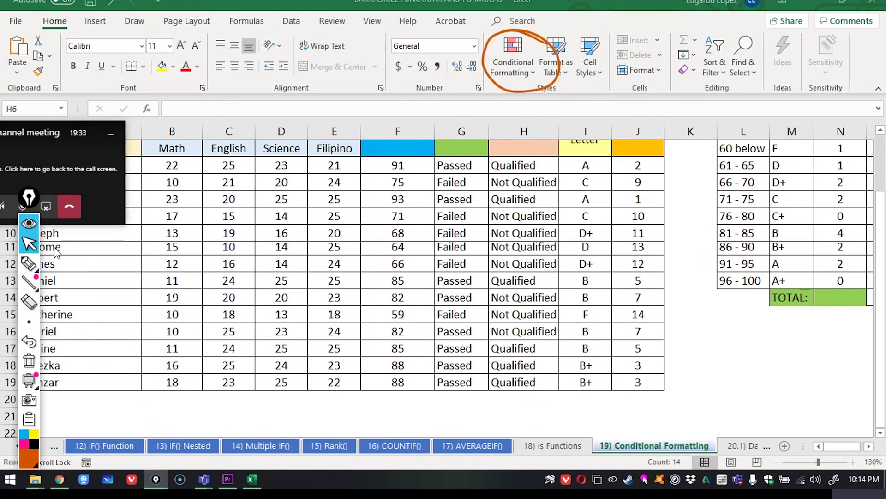
Step: Add an Equal To rule matching H8 (Qualified) with Green Fill with Dark Green Text
click(535, 74)
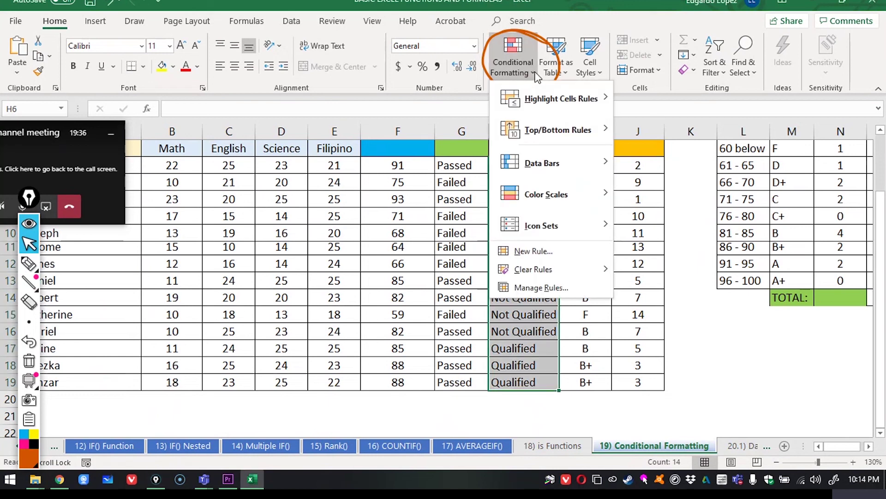
mouse_move(539, 109)
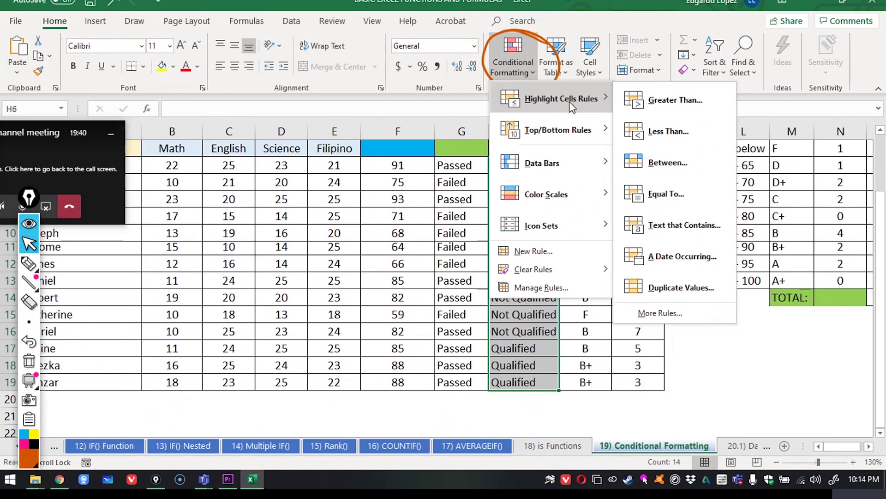
click(685, 185)
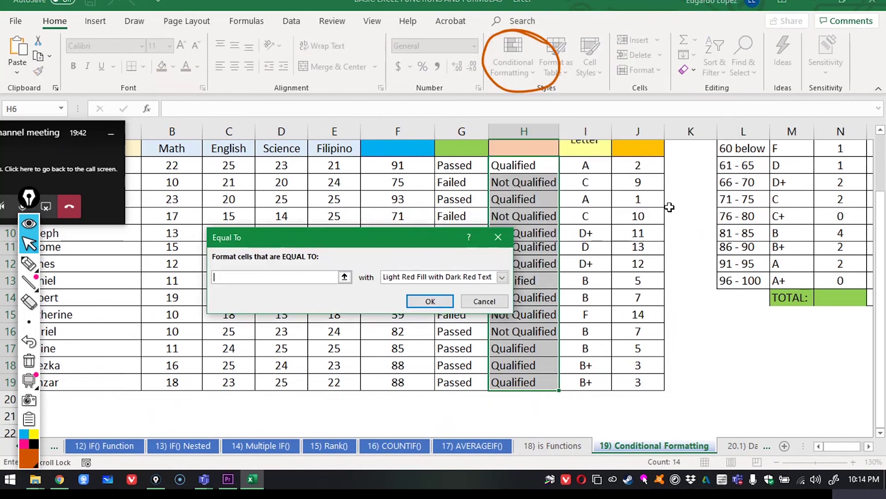
click(345, 277)
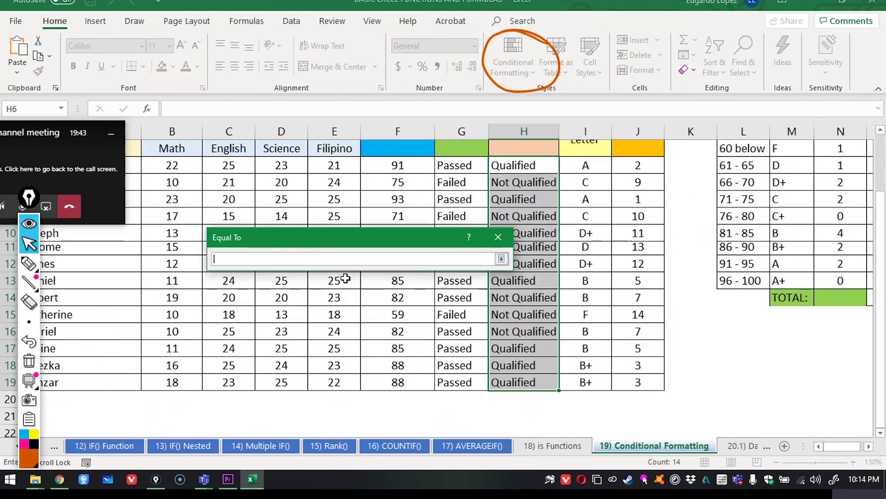
click(539, 199)
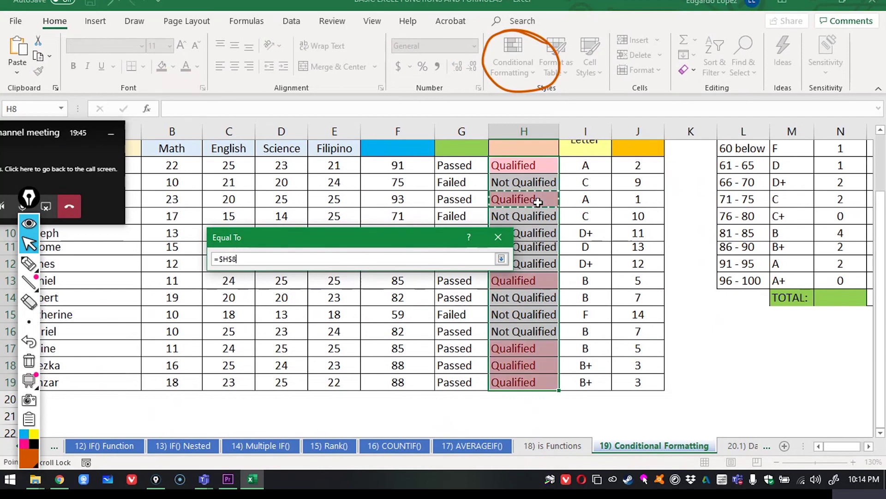
click(501, 258)
click(504, 278)
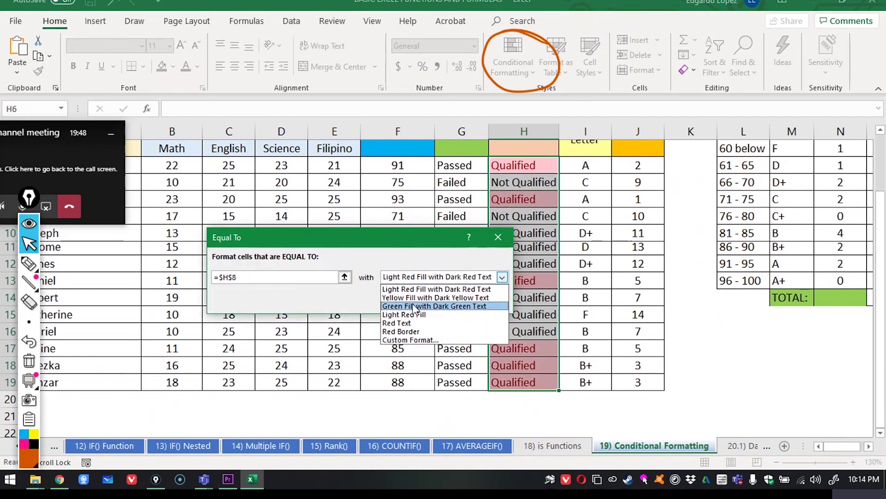
click(448, 307)
click(430, 301)
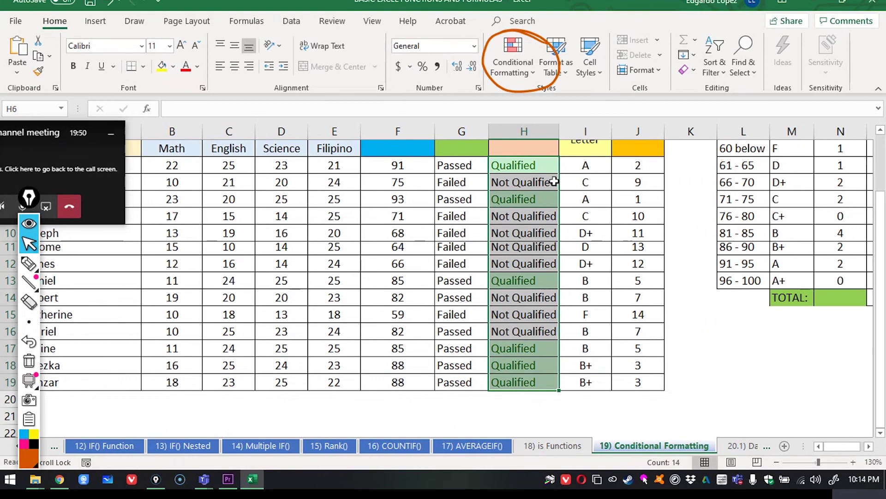
Step: Add an Equal To rule matching H9 (Not Qualified) with Light Red Fill
click(511, 62)
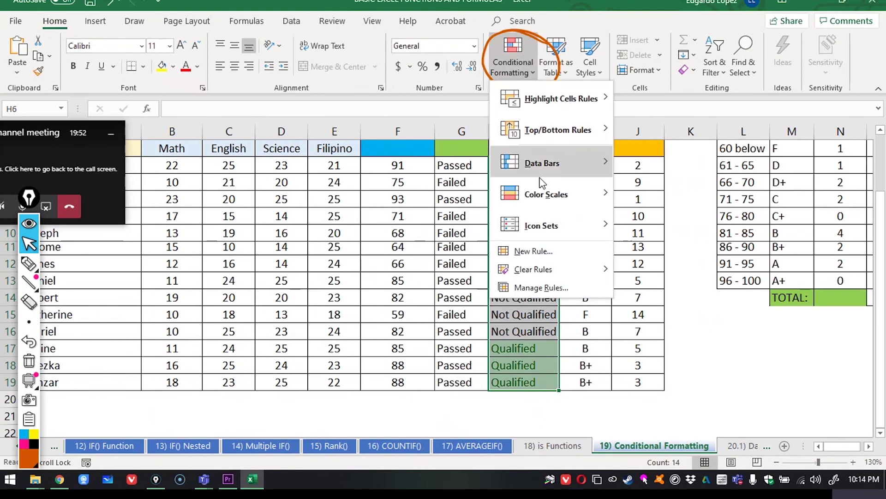
mouse_move(560, 210)
mouse_move(572, 114)
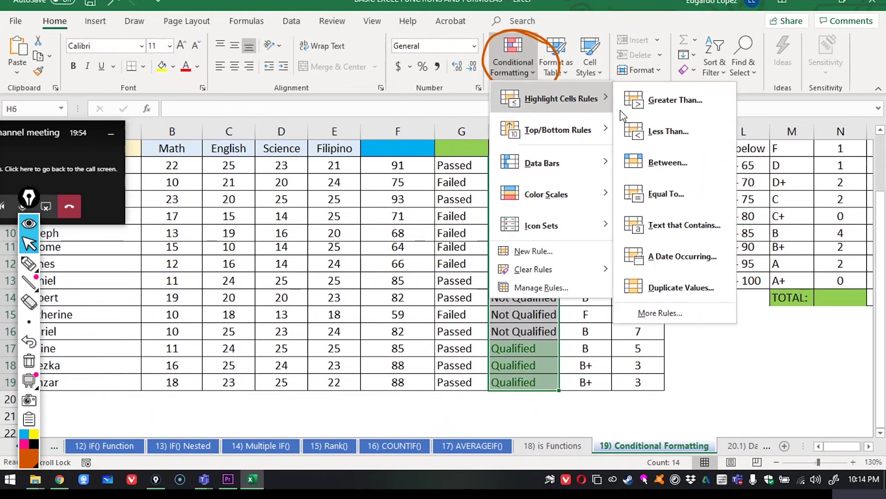
click(699, 198)
click(530, 220)
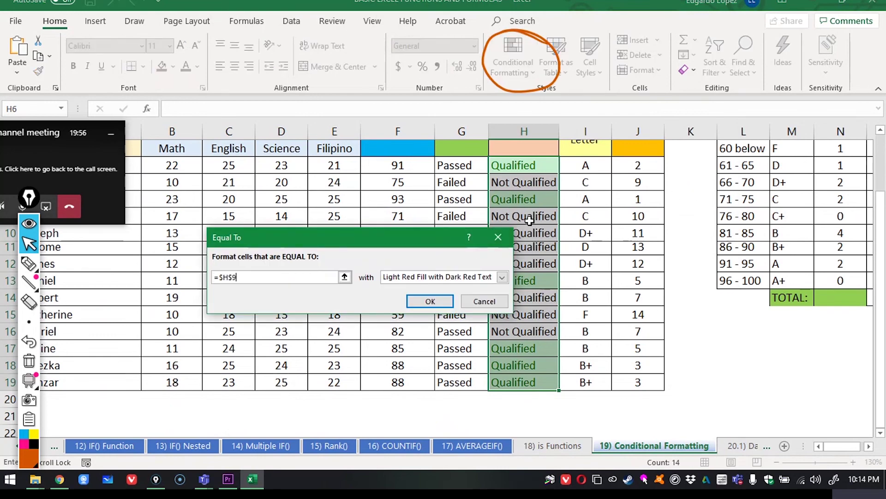
click(429, 301)
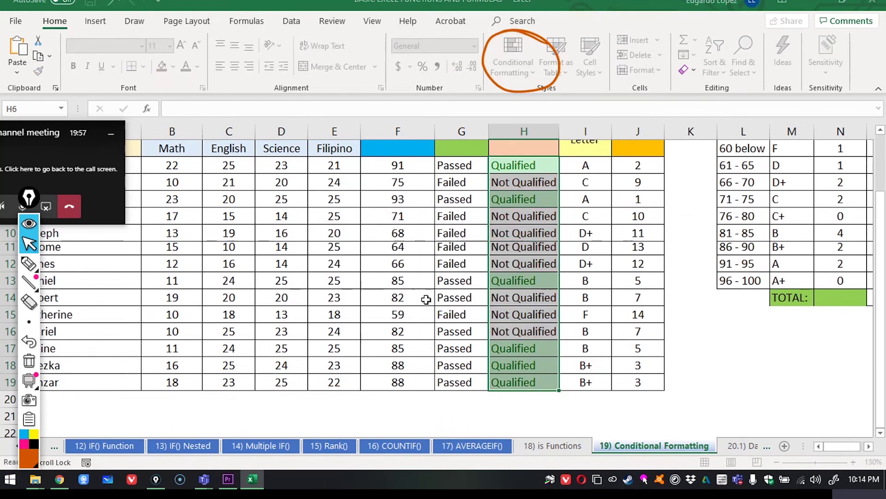
click(704, 345)
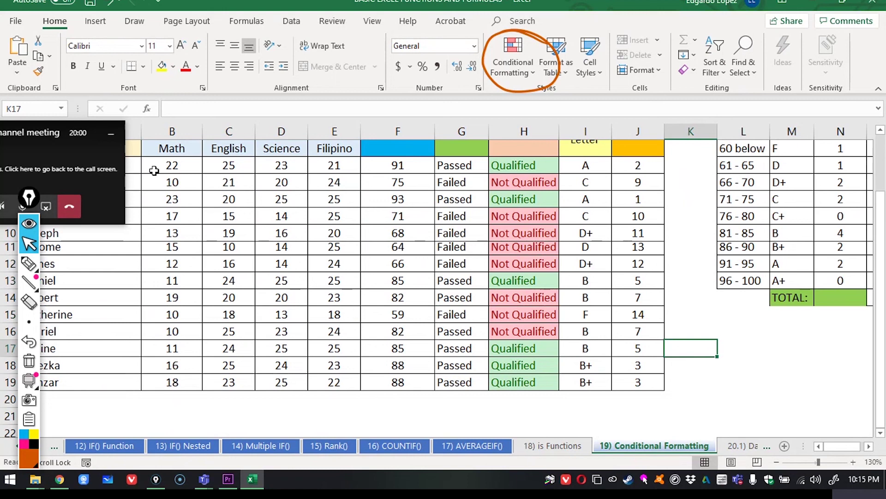
Step: Highlight averages in F6:F19 greater than 75 with Green Fill with Dark Green Text
drag(403, 165, 406, 382)
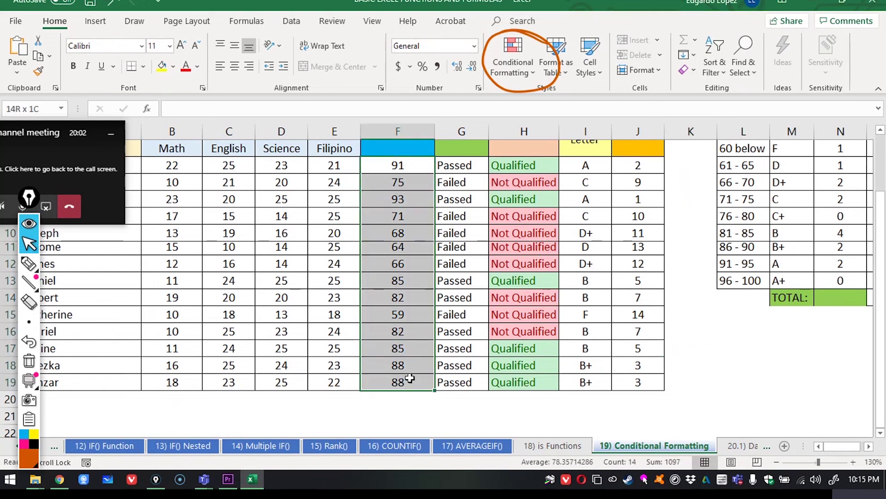
click(521, 74)
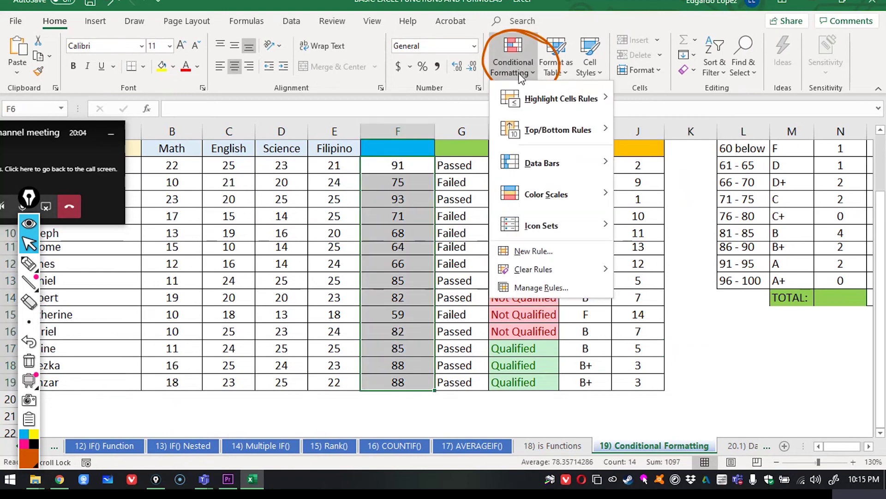
mouse_move(549, 194)
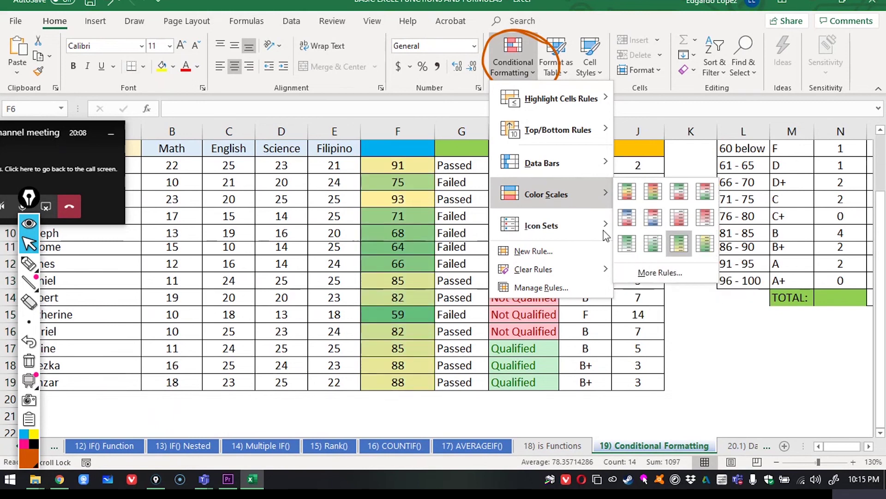
mouse_move(547, 107)
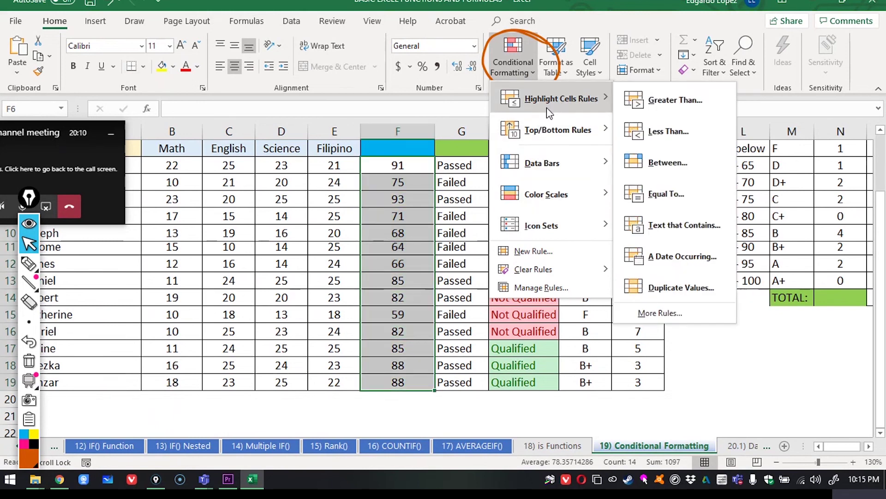
click(670, 114)
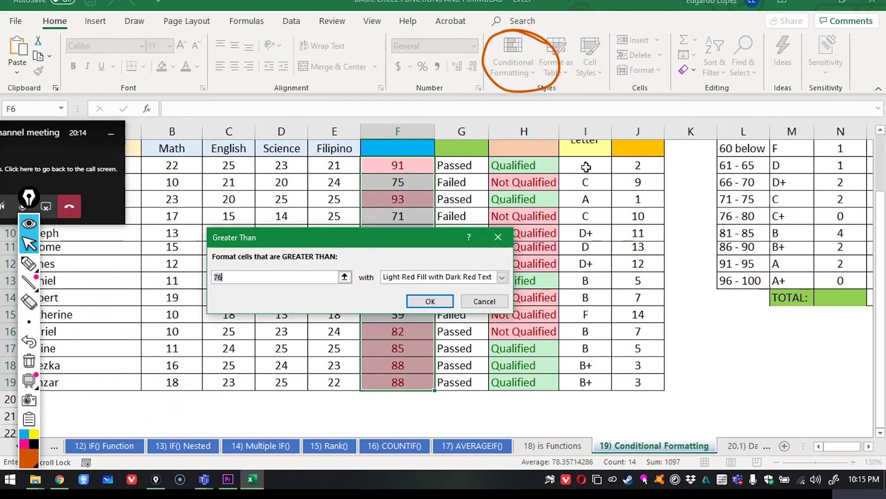
double_click(226, 277)
text(75)
click(505, 282)
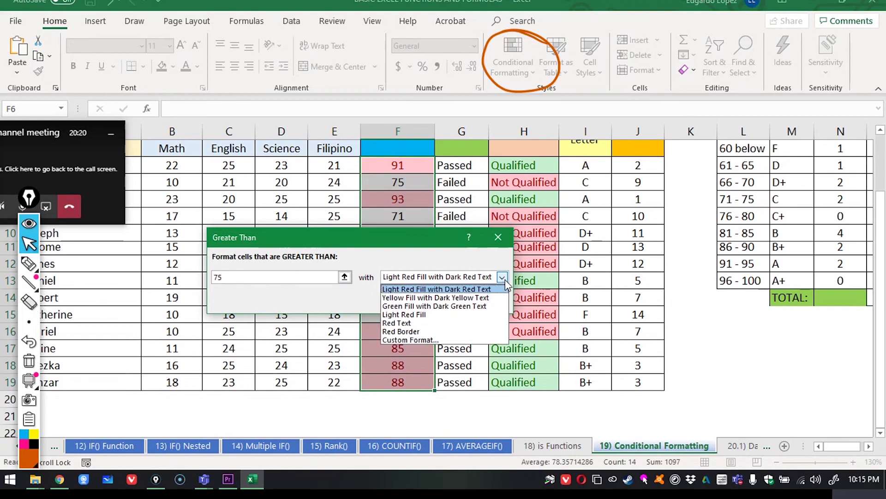
click(430, 305)
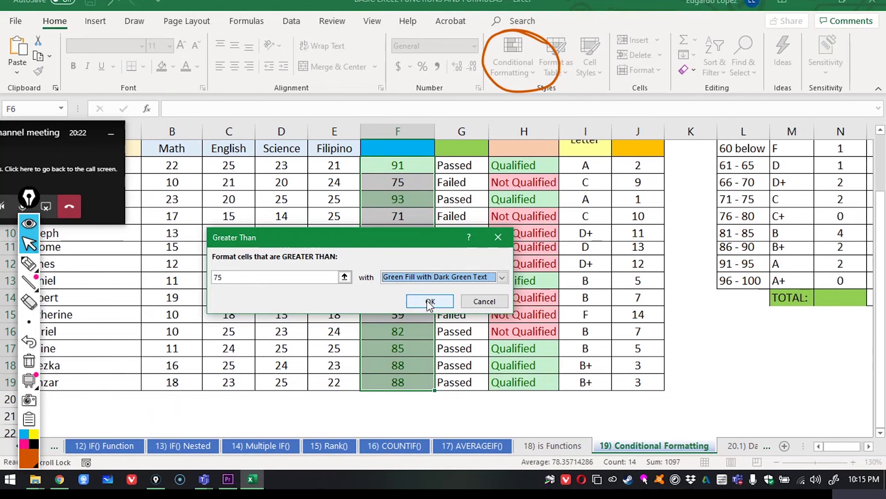
click(429, 301)
Step: Highlight averages less than 75 with Light Red Fill, then select the 75 cell
click(526, 67)
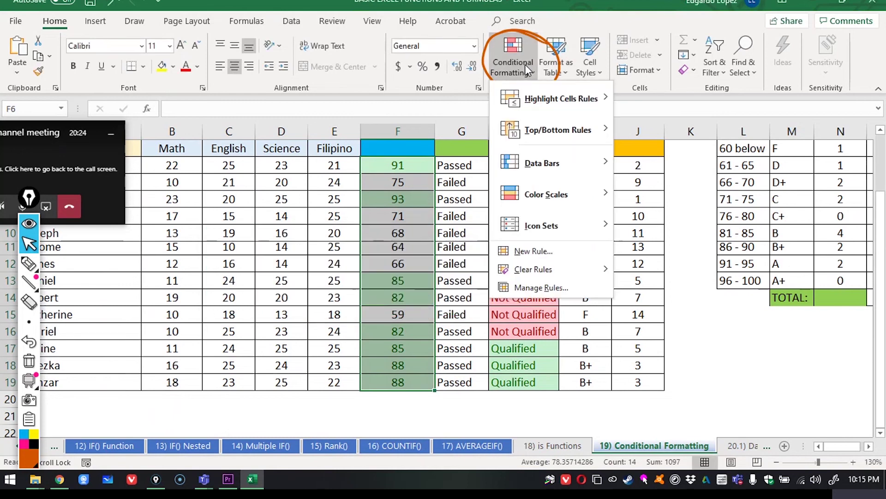
mouse_move(568, 99)
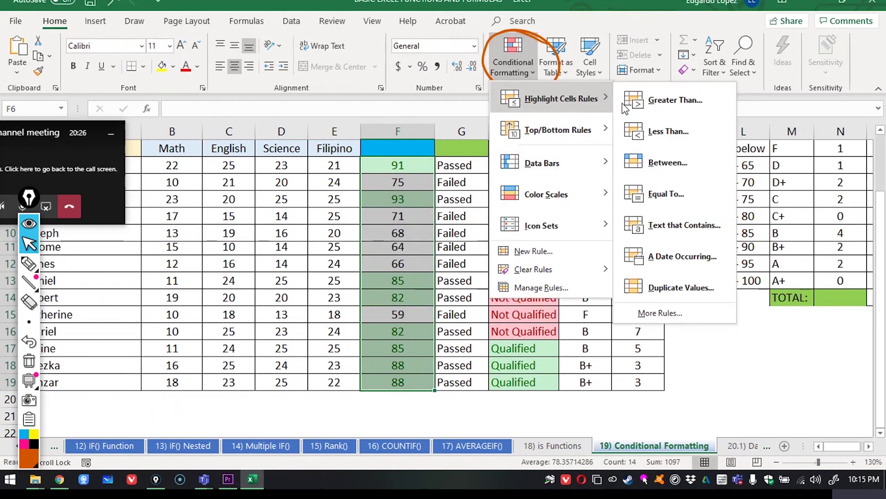
click(668, 131)
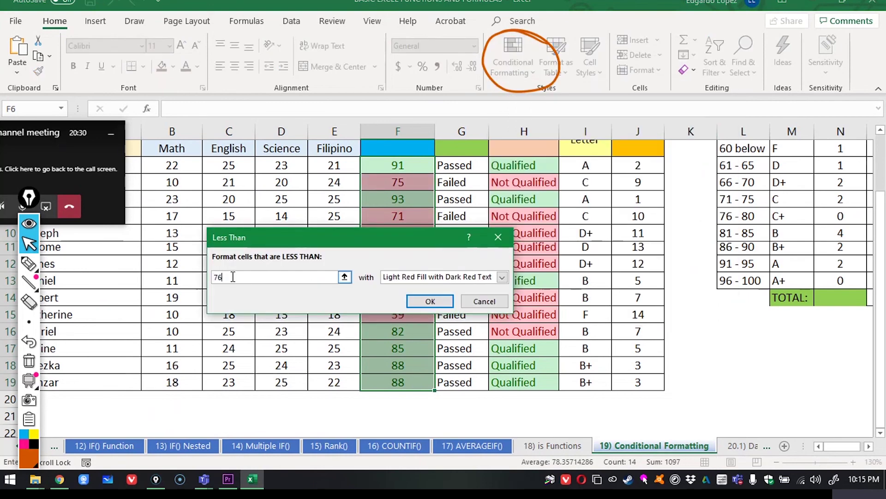
key(BackSpace)
text(5)
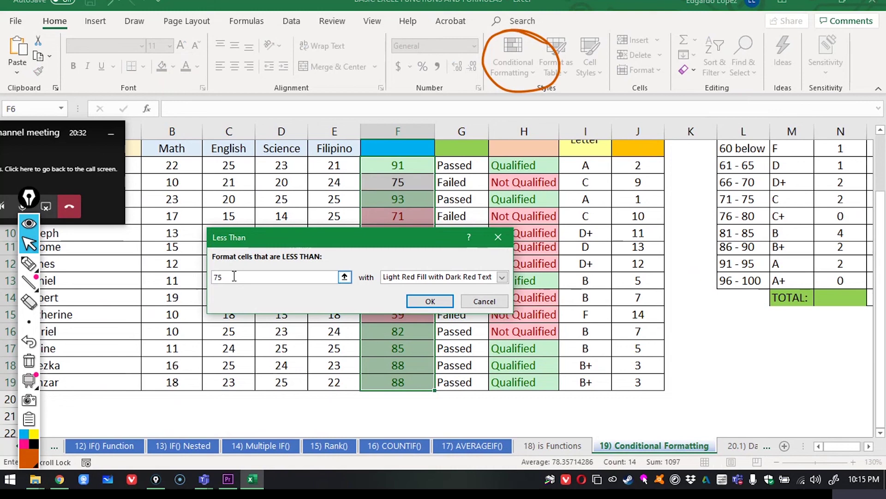
click(430, 301)
click(654, 313)
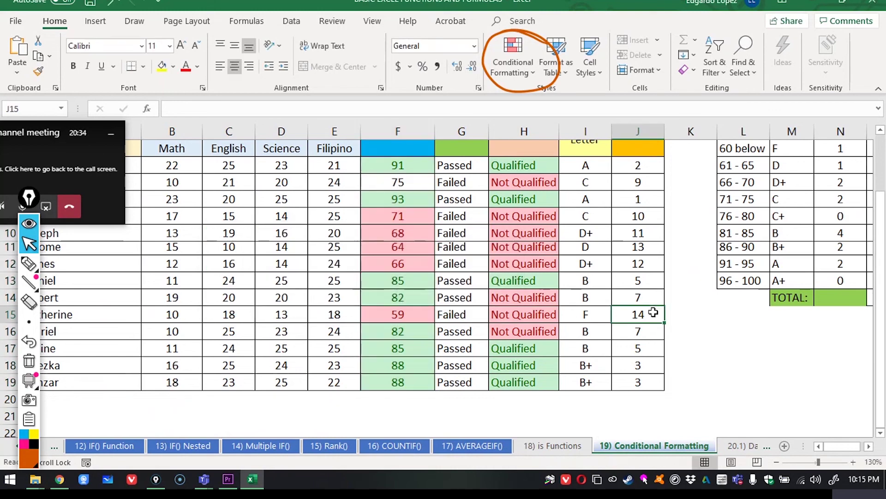
click(403, 182)
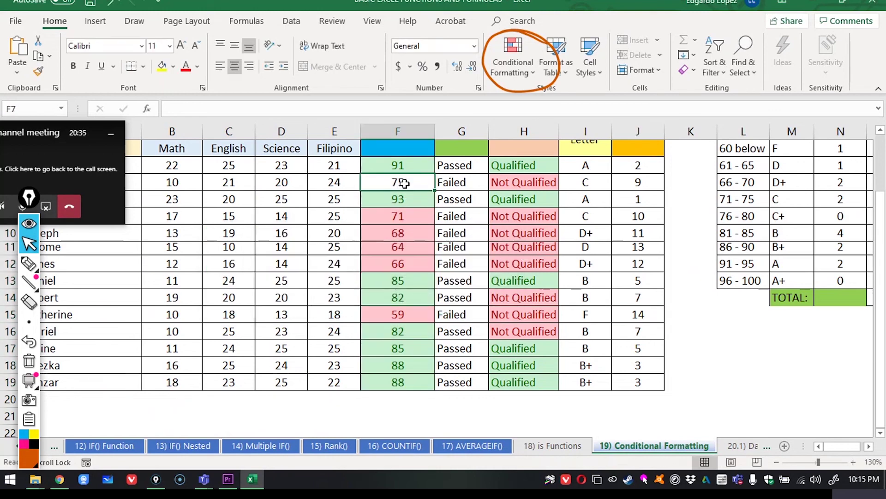
Step: Give F7's average of 75 yellow fill with dark yellow text via a greater-than-74 rule
click(510, 69)
mouse_move(561, 99)
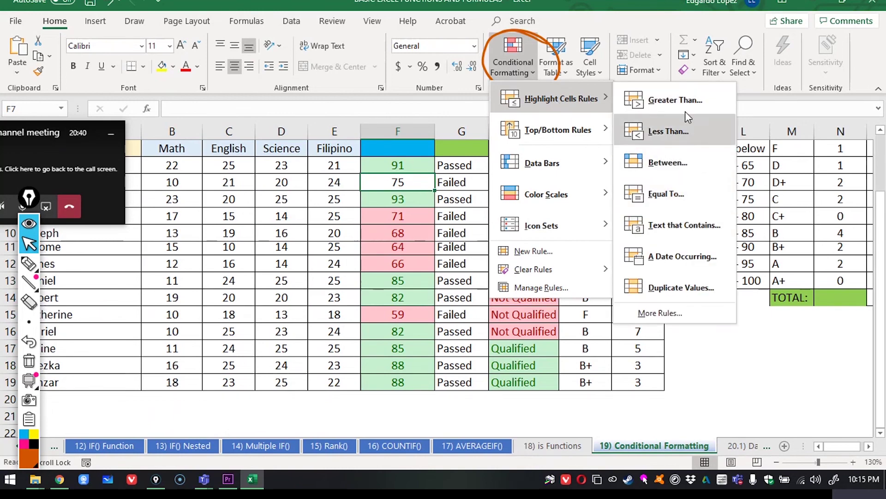
click(675, 100)
click(226, 277)
text(4)
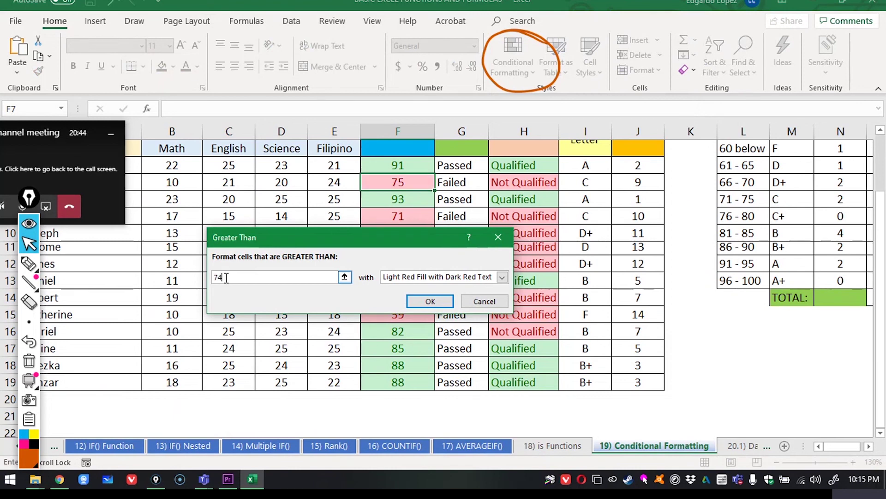
click(440, 276)
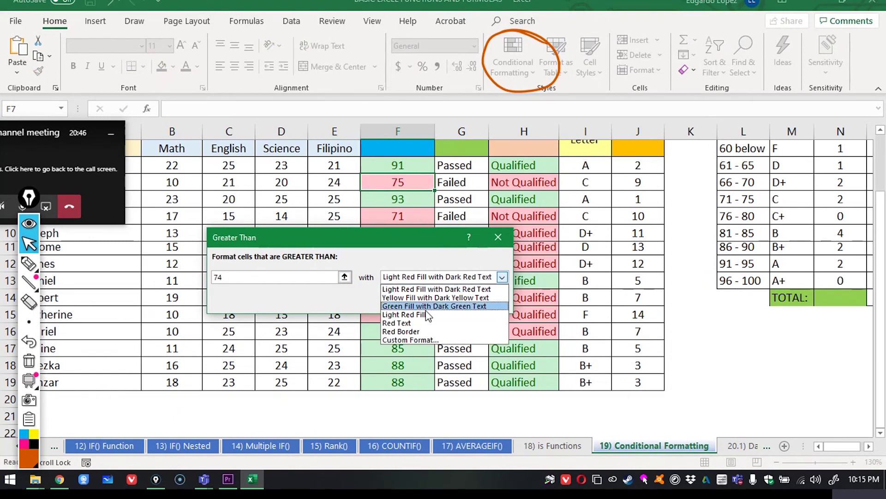
click(434, 297)
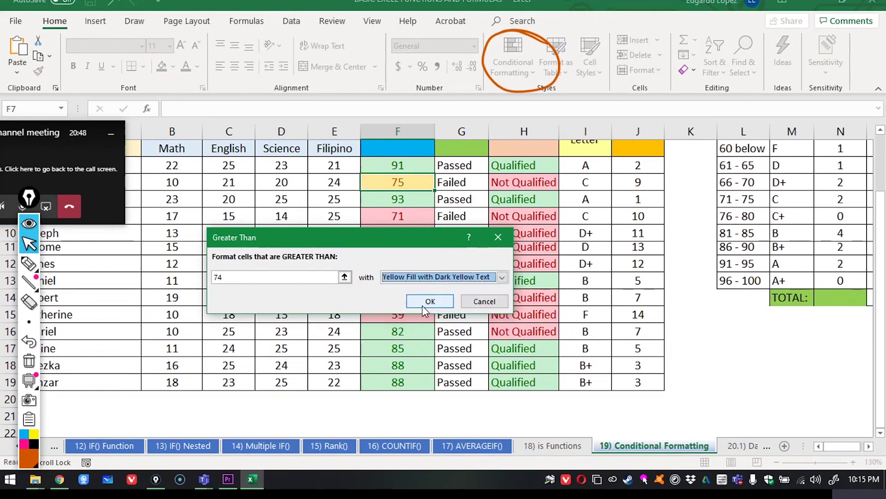
click(429, 301)
click(641, 307)
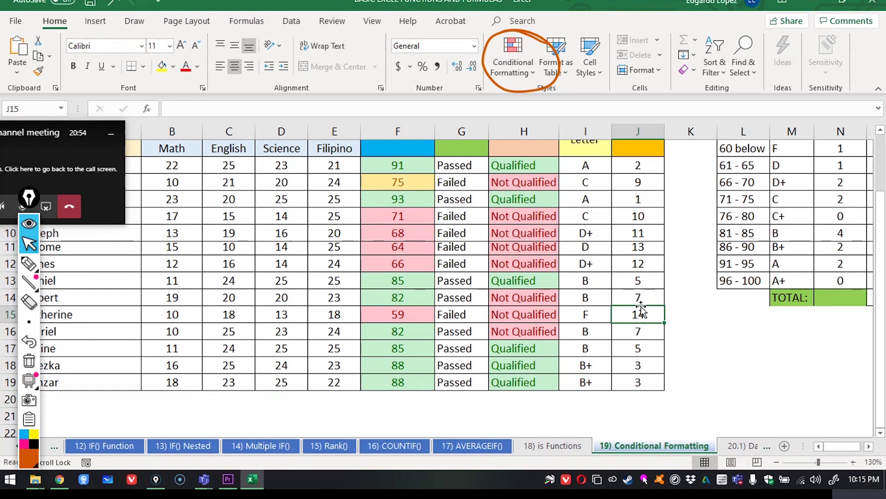
Step: Apply an Equal To rule on I6:I19 matching I8's A with Yellow Fill with Dark Yellow Text
drag(582, 167, 586, 382)
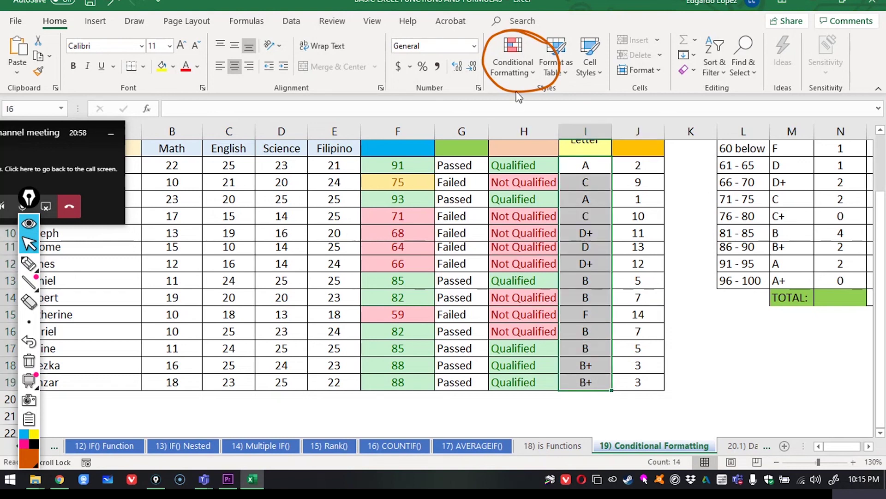
click(513, 69)
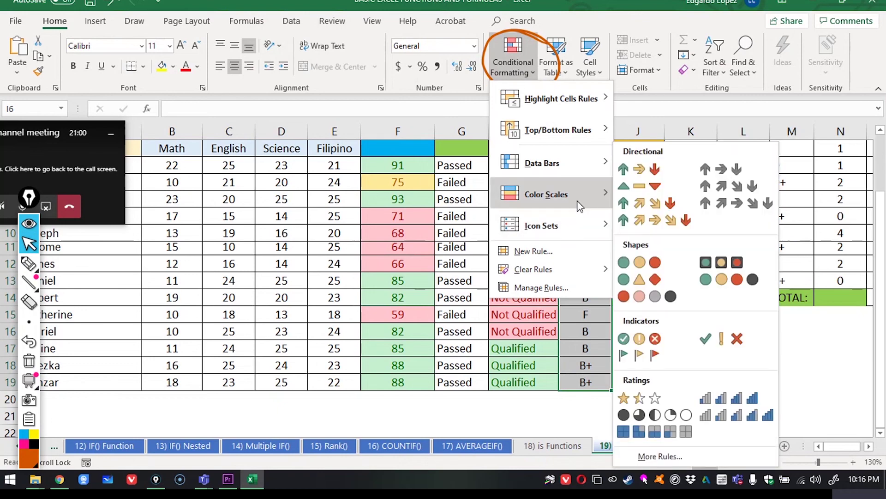
mouse_move(577, 201)
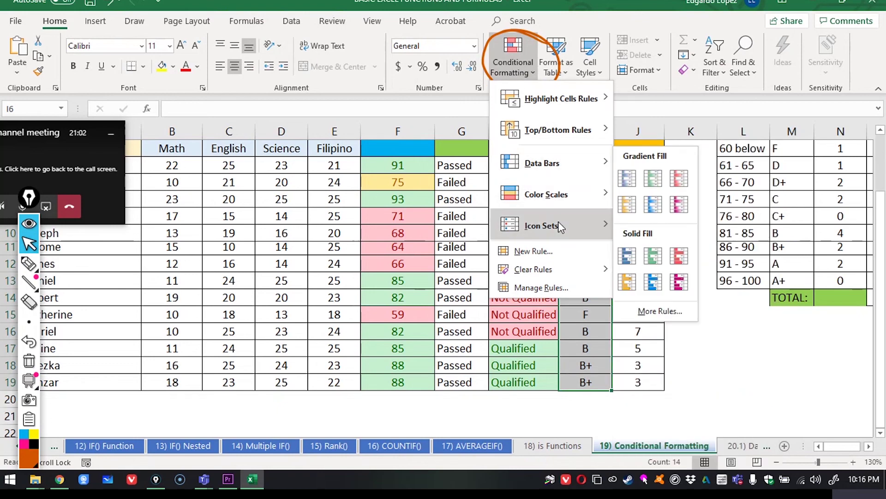
mouse_move(558, 222)
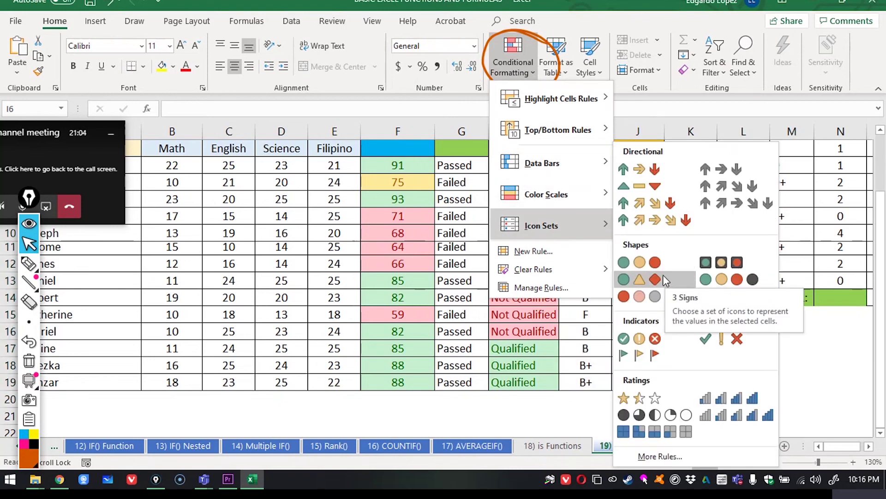
mouse_move(578, 103)
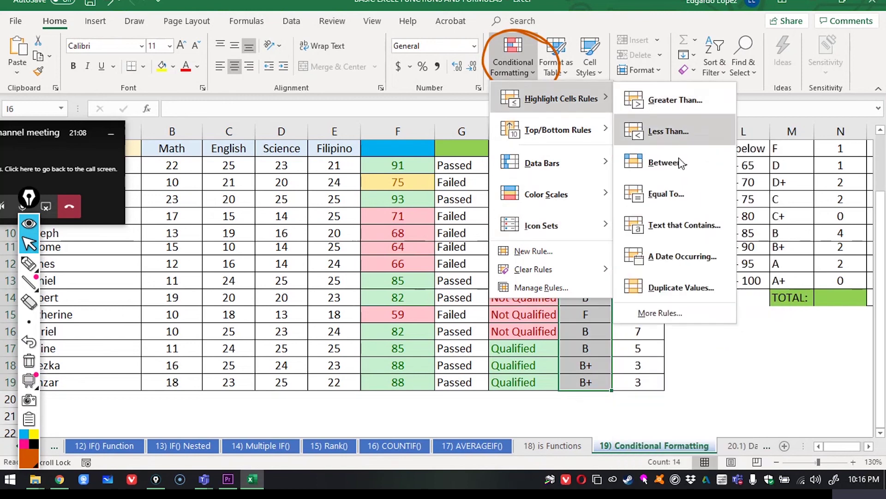
click(680, 203)
click(596, 199)
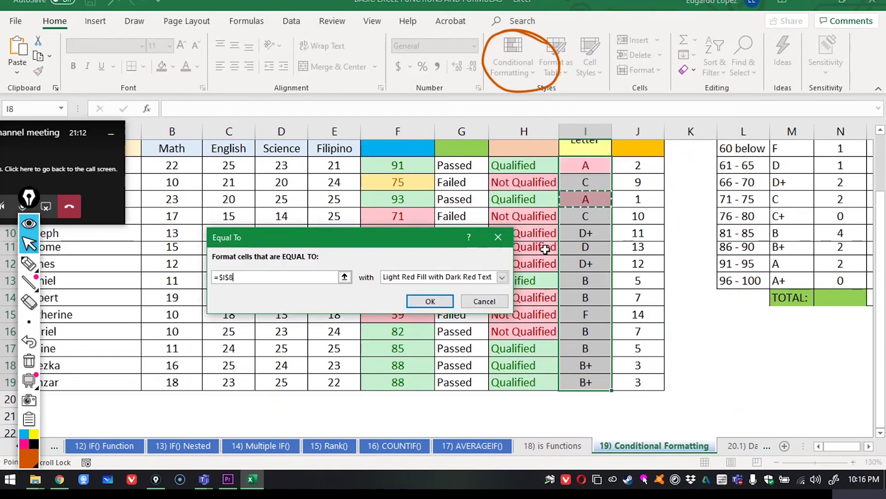
click(502, 277)
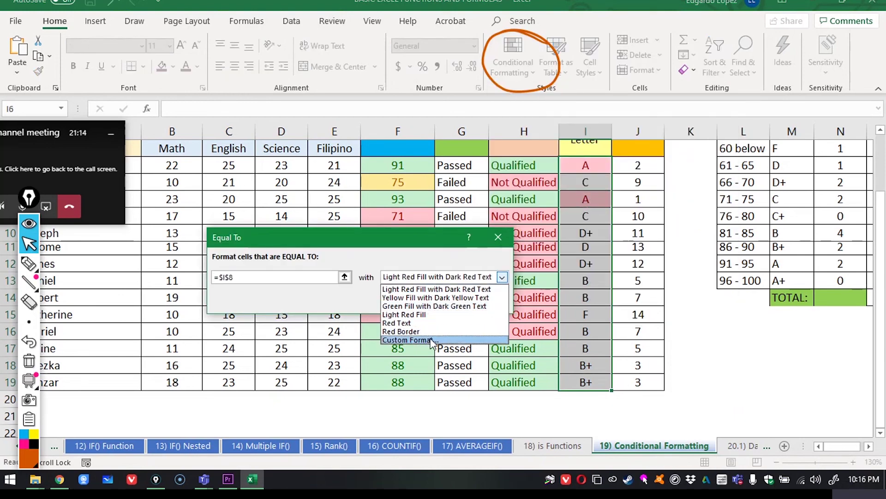
click(431, 298)
click(431, 303)
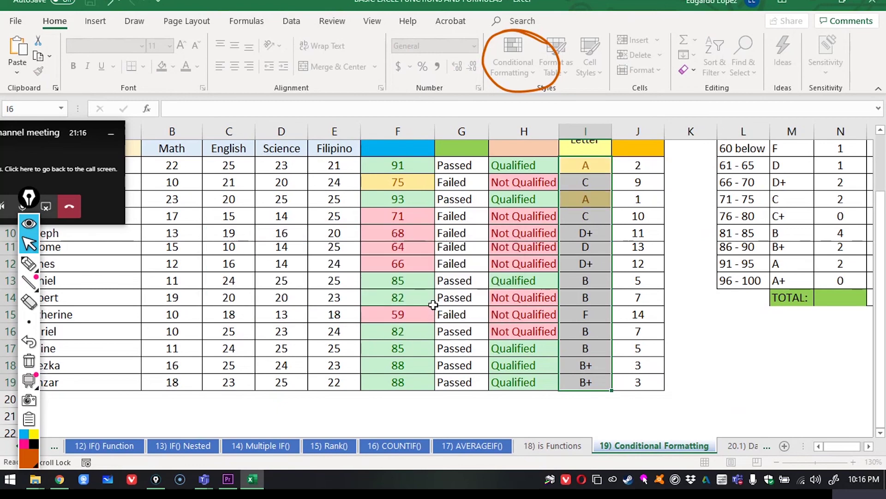
click(586, 302)
scroll(677, 306, up, 1)
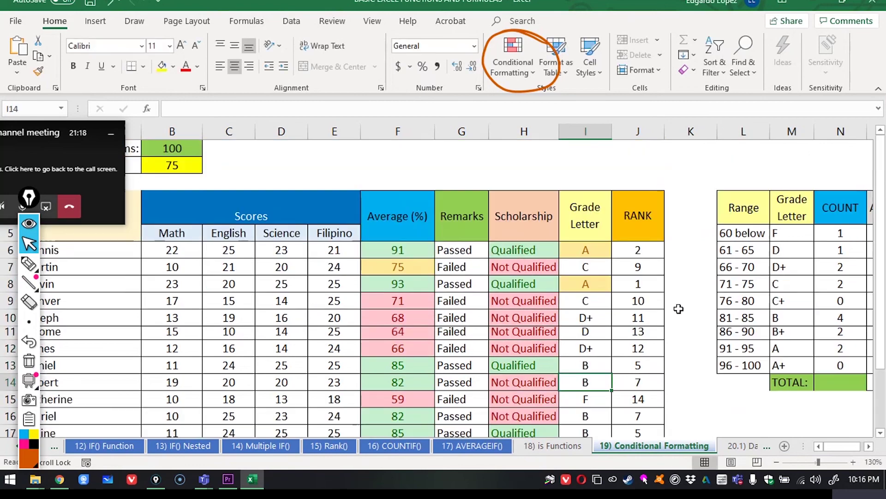
Step: Add Gradient Fill Red Data Bars to the Math, English, Science and Filipino scores
scroll(415, 305, down, 1)
scroll(153, 207, up, 1)
drag(154, 204, 317, 365)
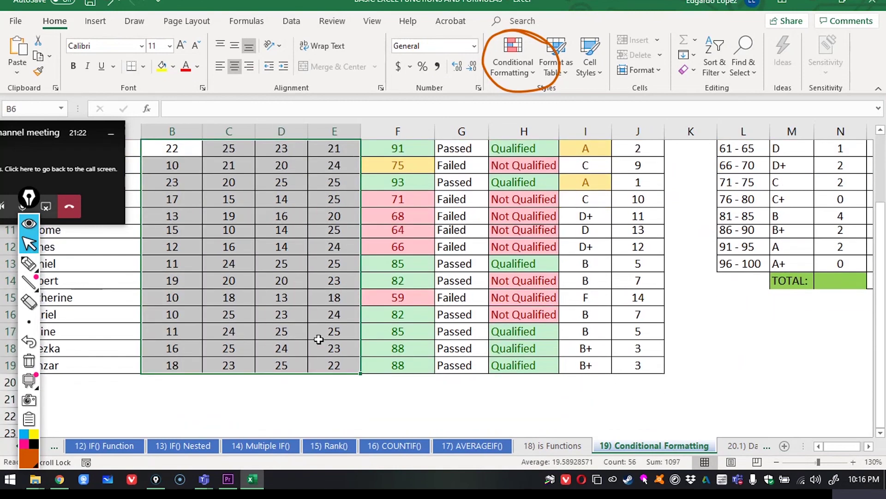
click(513, 70)
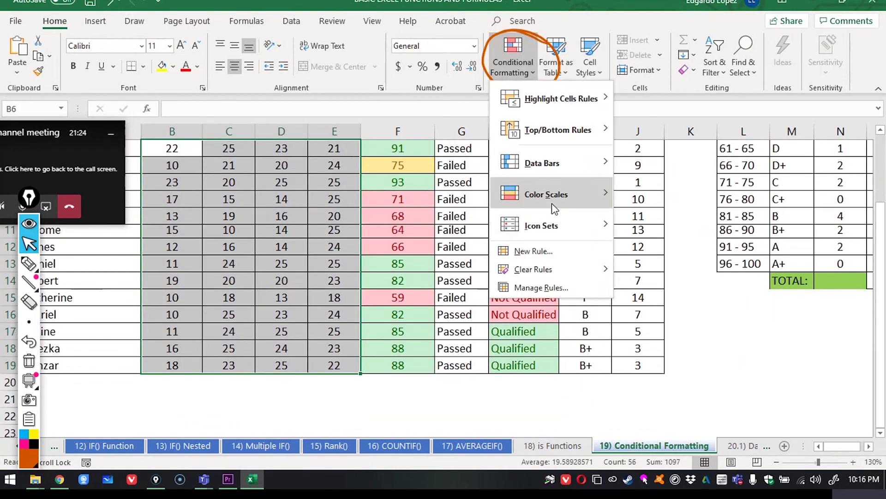
mouse_move(555, 205)
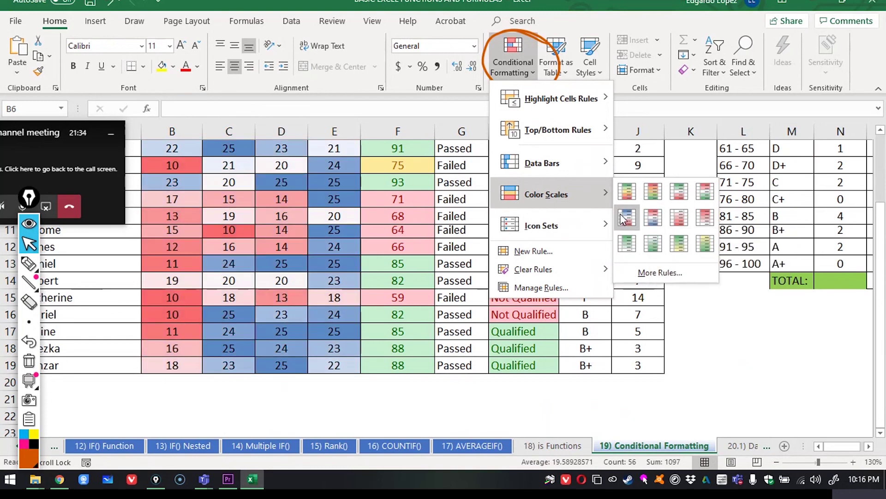
mouse_move(593, 163)
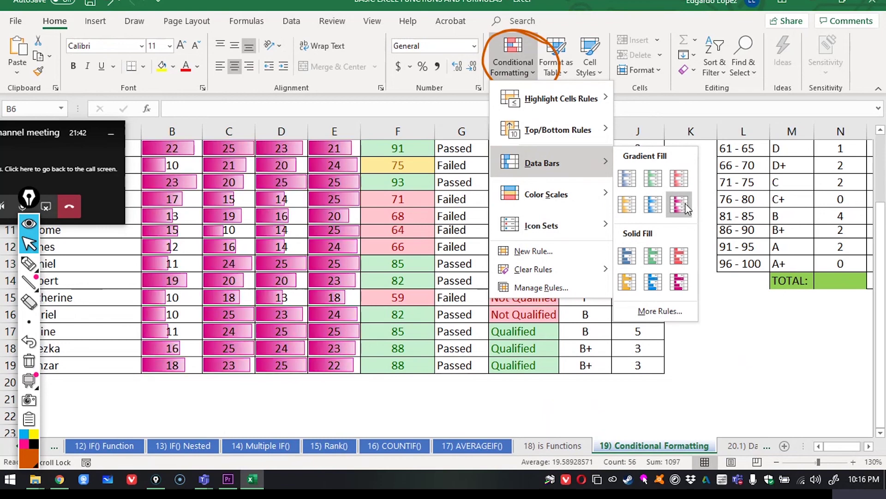
click(684, 179)
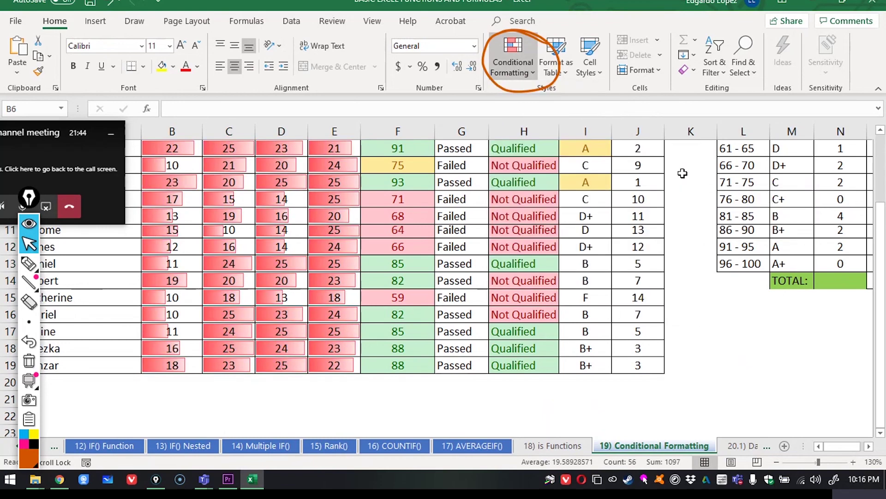
click(682, 270)
scroll(682, 271, up, 2)
scroll(655, 277, down, 2)
scroll(666, 308, up, 2)
scroll(650, 320, down, 1)
scroll(646, 321, down, 1)
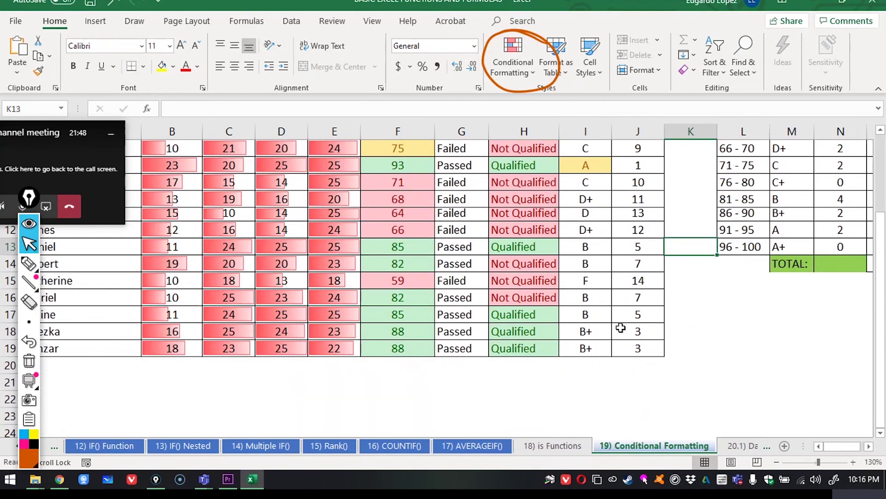
Step: Switch to the 20.1) Data Validation sheet and select the first Gender and Course entry cells
click(735, 446)
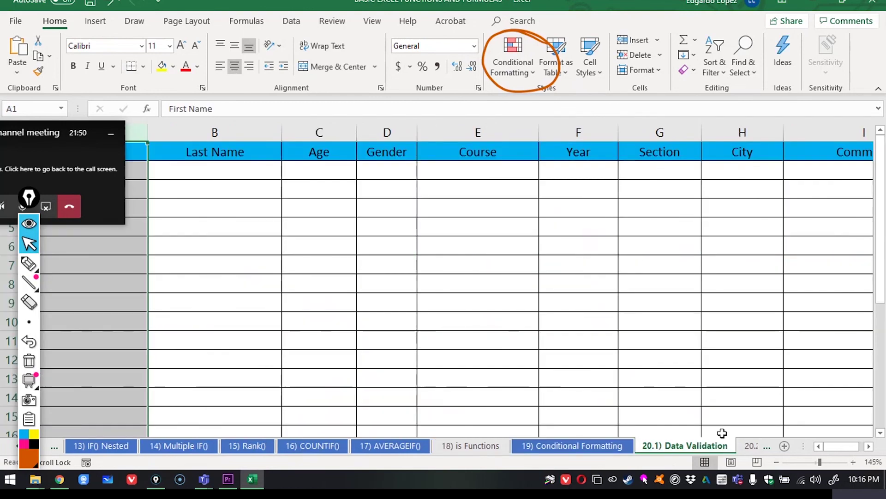
click(478, 320)
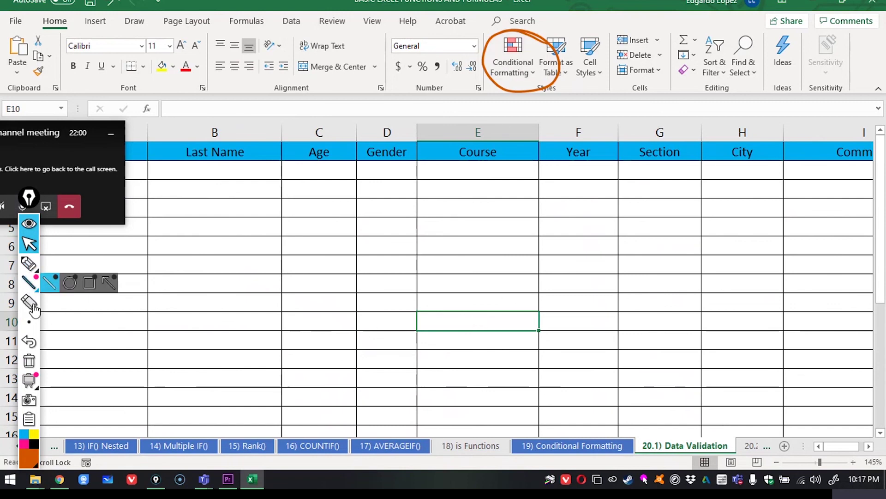
click(29, 360)
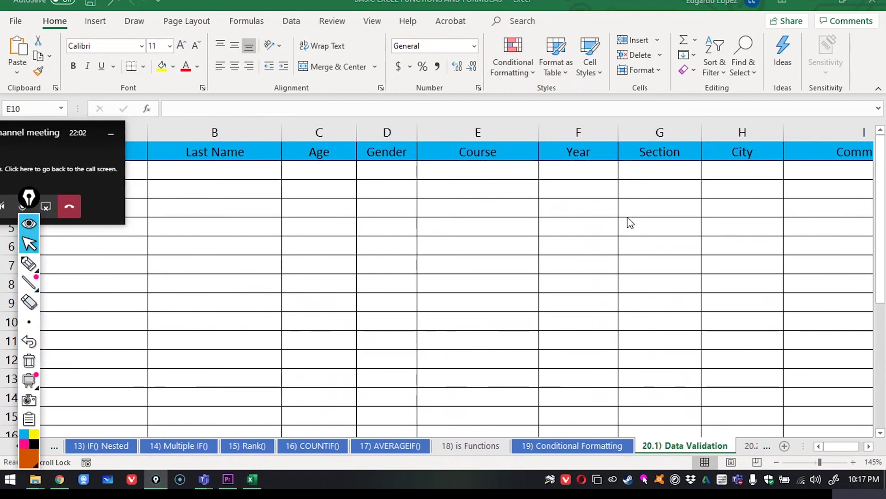
click(469, 179)
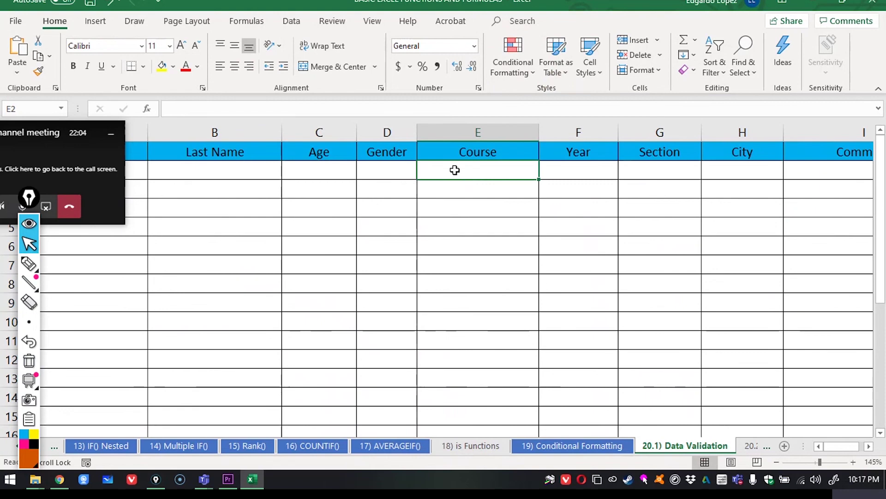
click(392, 173)
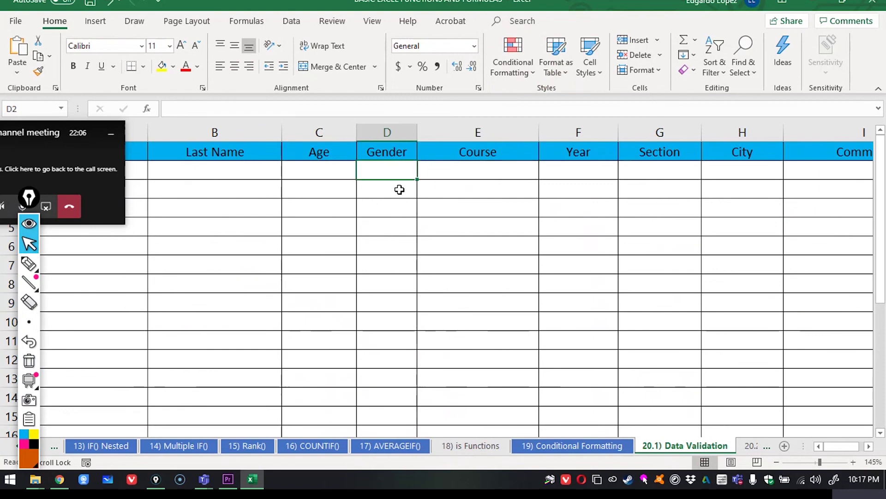
Step: Review the source lists on the 20.2) List sheet, then return to 20.1) Data Validation
click(750, 446)
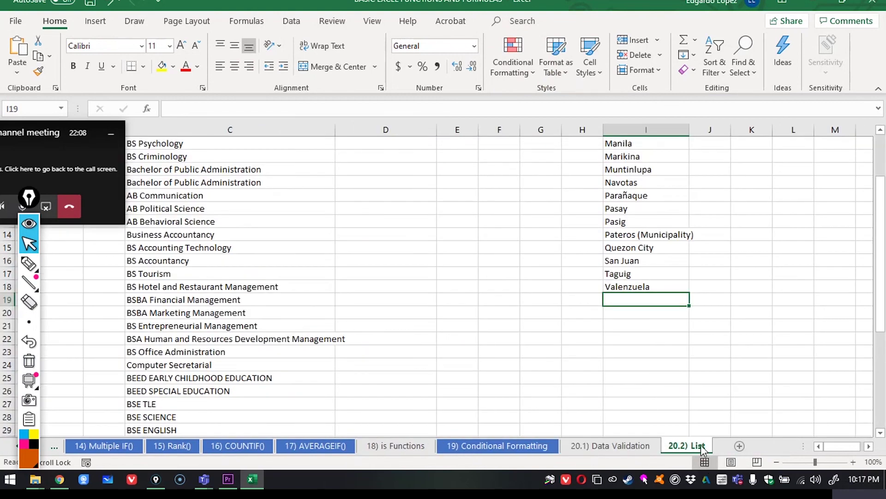
click(423, 368)
drag(80, 137, 827, 76)
scroll(531, 300, up, 2)
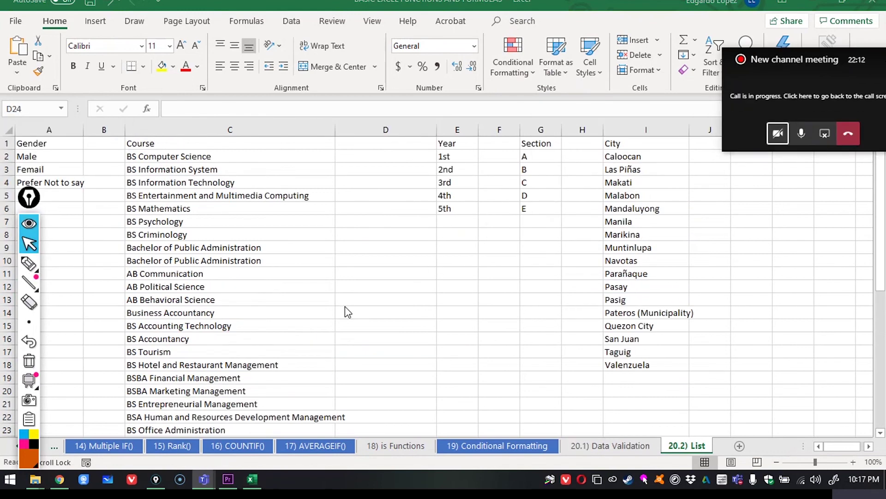
drag(38, 210, 860, 222)
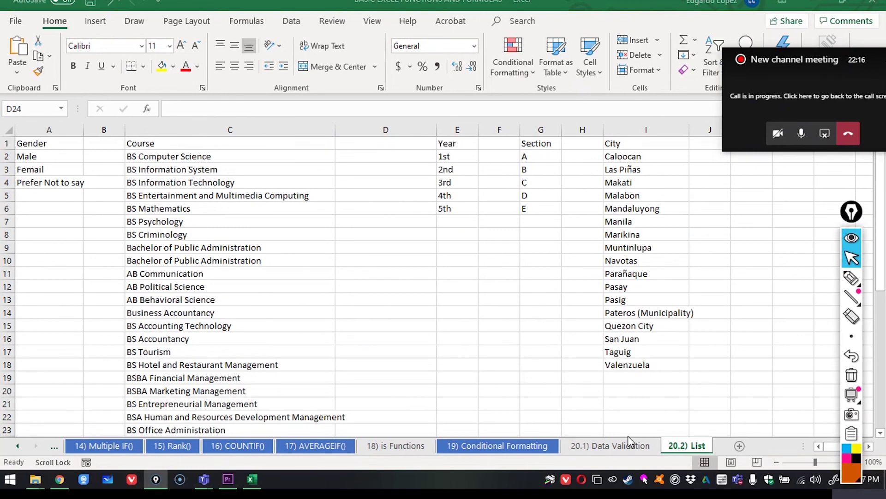
click(593, 445)
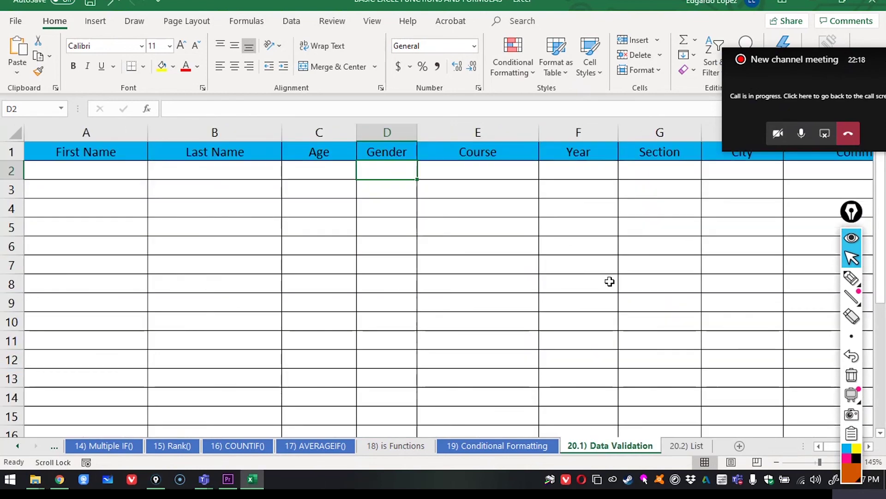
Step: Give D2 a Data Validation List sourced from the gender options in 20.2) List A2:A4
click(285, 25)
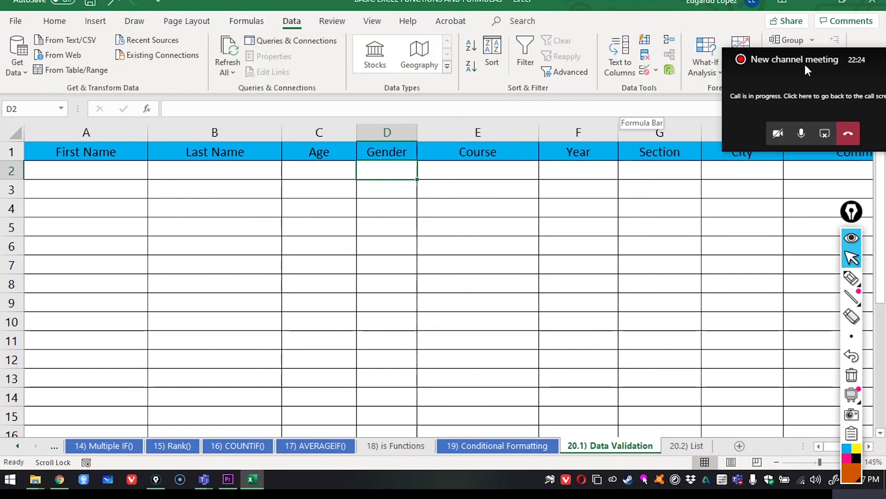
drag(805, 70, 810, 81)
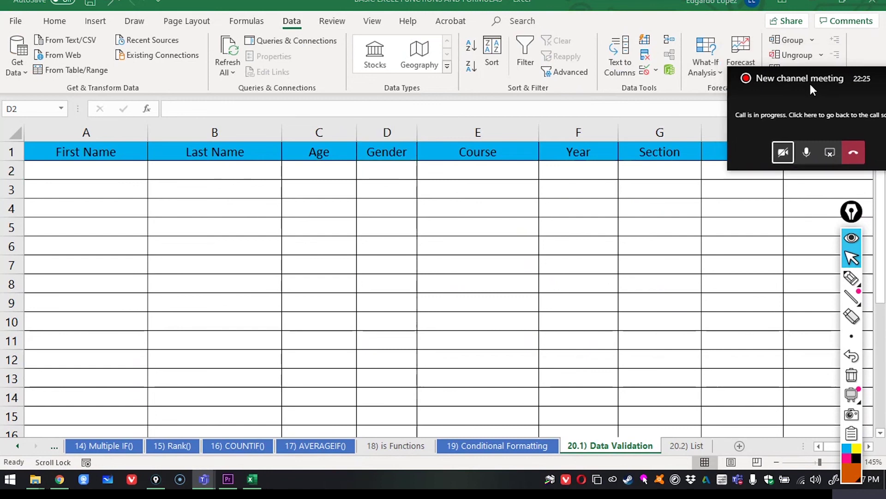
click(655, 71)
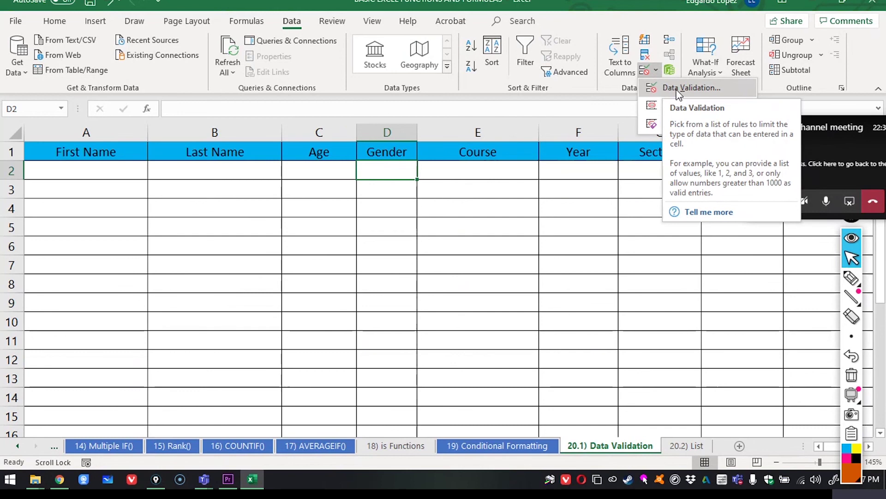
click(678, 90)
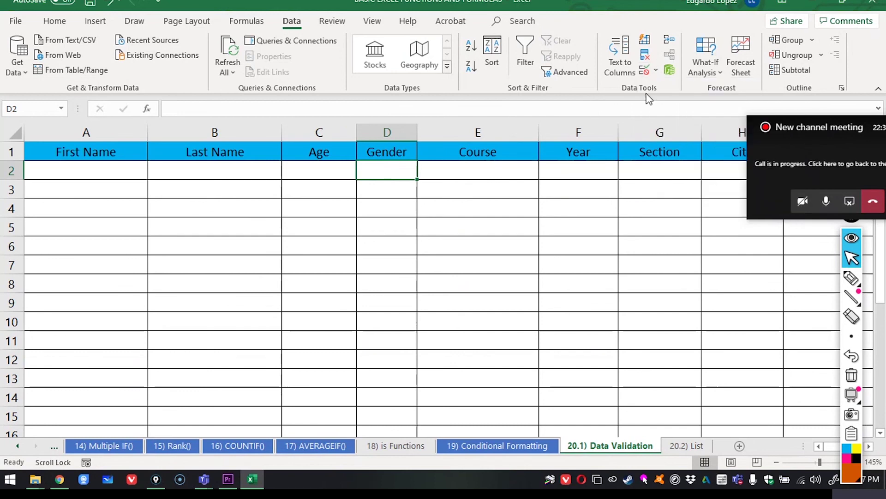
click(655, 70)
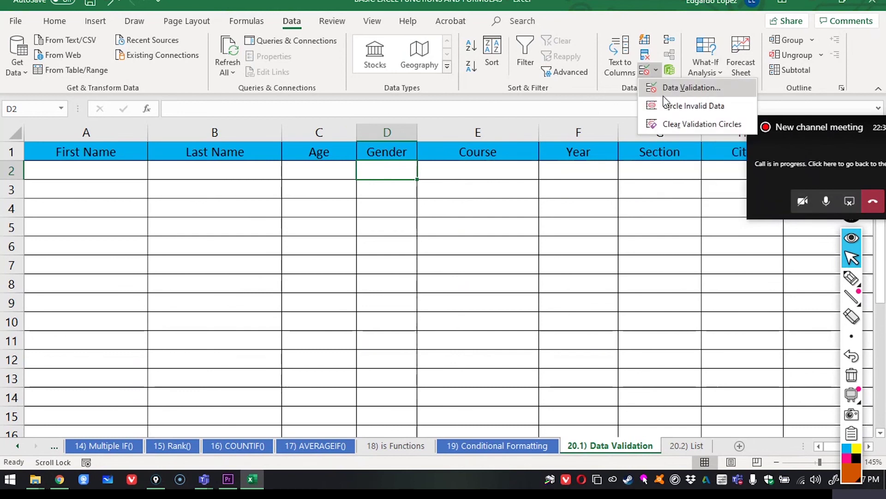
click(674, 90)
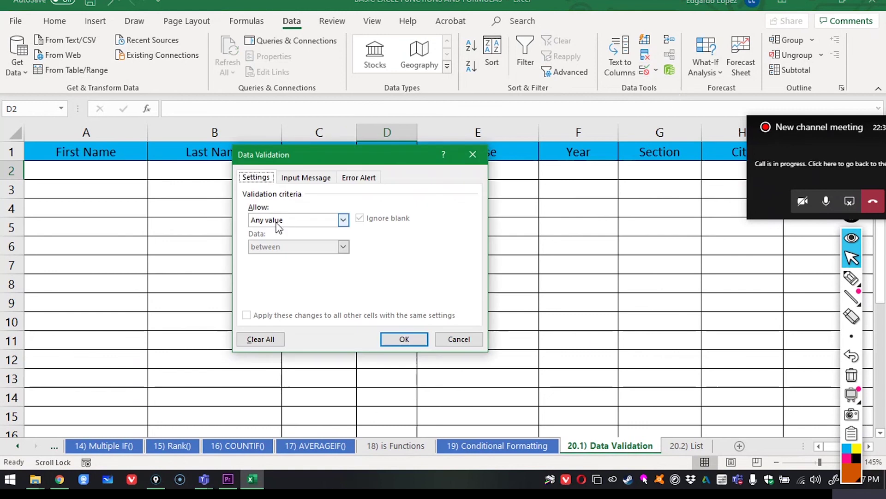
click(343, 221)
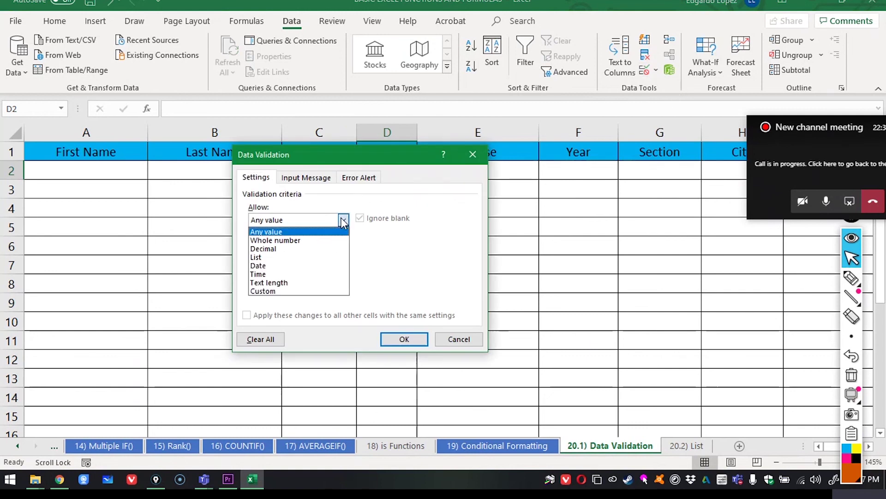
click(277, 257)
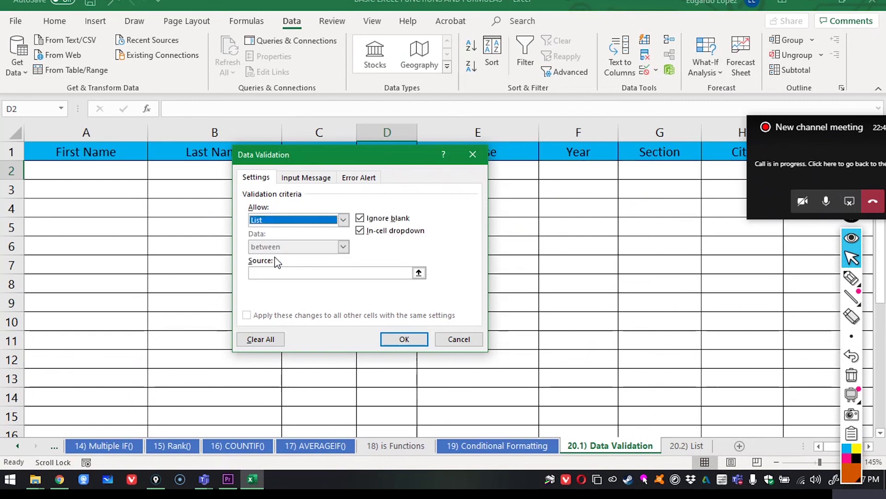
click(419, 273)
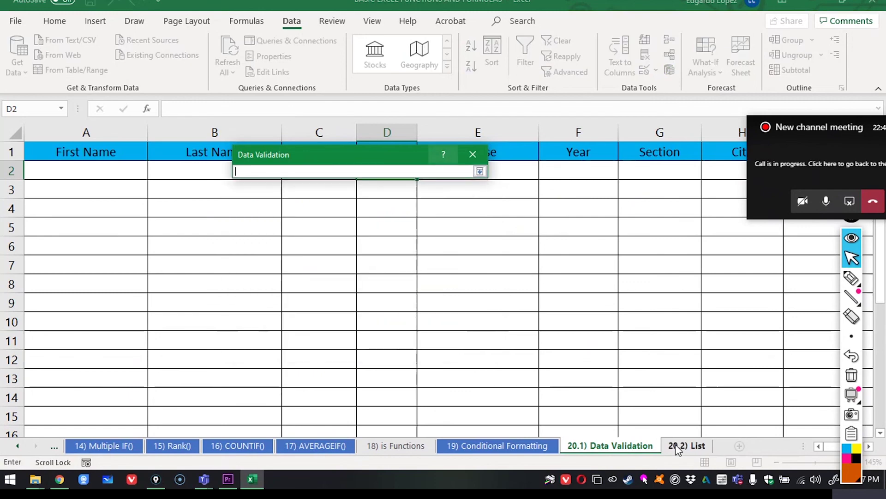
click(679, 446)
drag(35, 155, 35, 183)
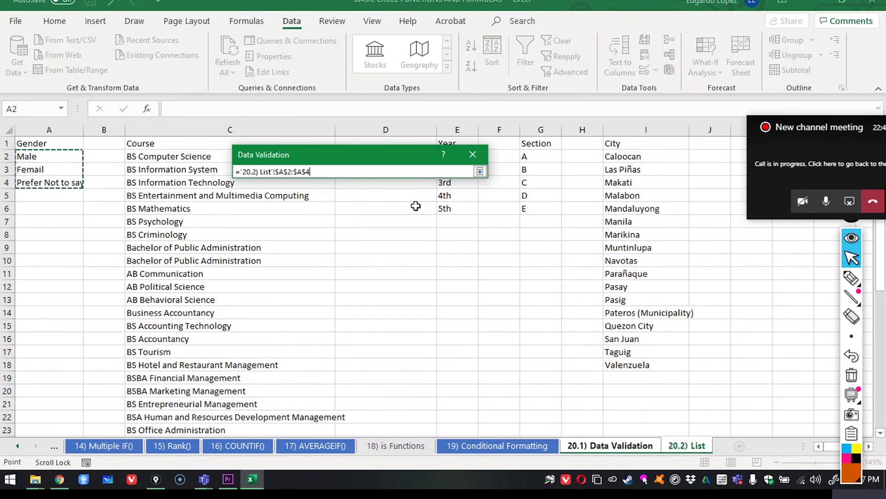
click(480, 171)
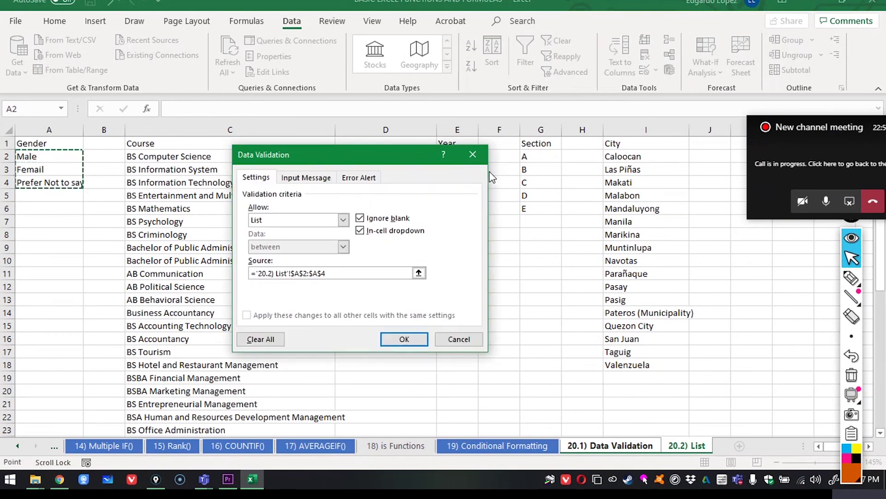
click(310, 180)
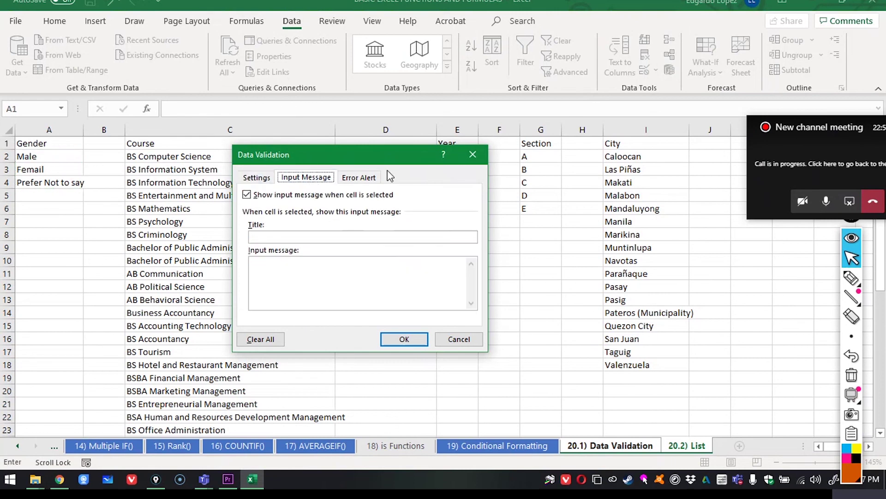
click(372, 178)
click(260, 177)
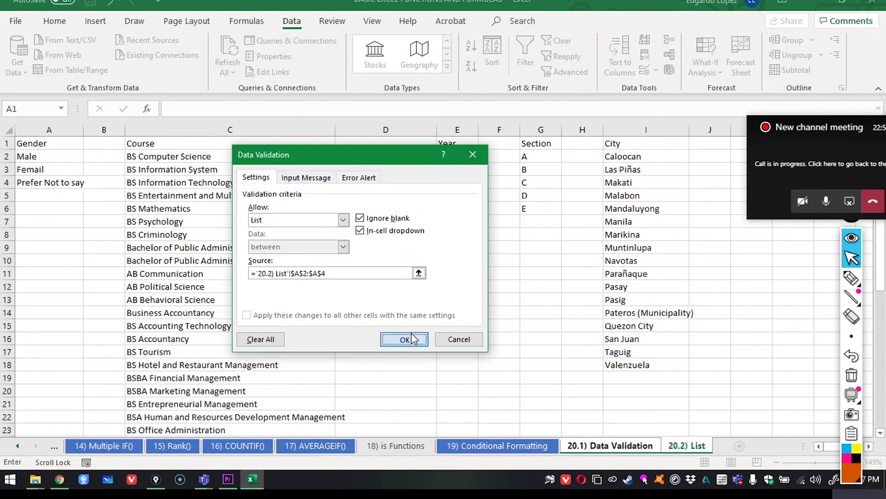
click(405, 338)
Step: Copy the Gender dropdown down to row 15, then choose Male in D2 and Femail in D3
drag(419, 175, 418, 422)
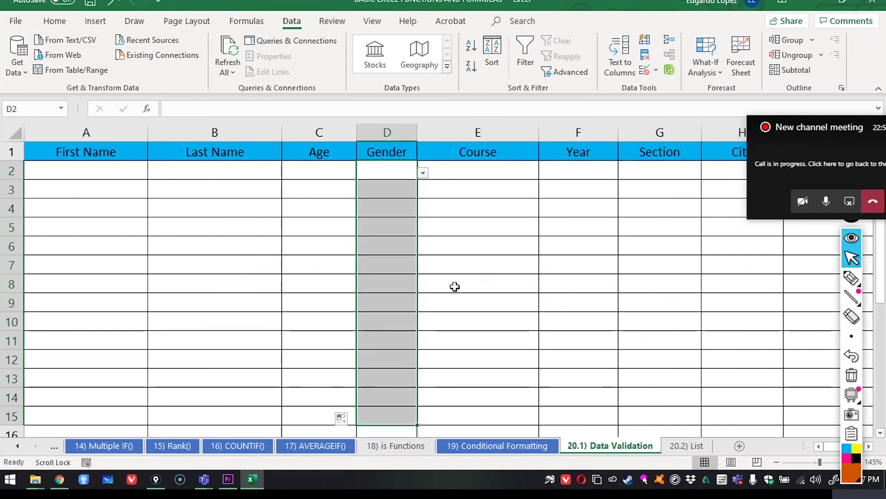
click(423, 172)
click(380, 190)
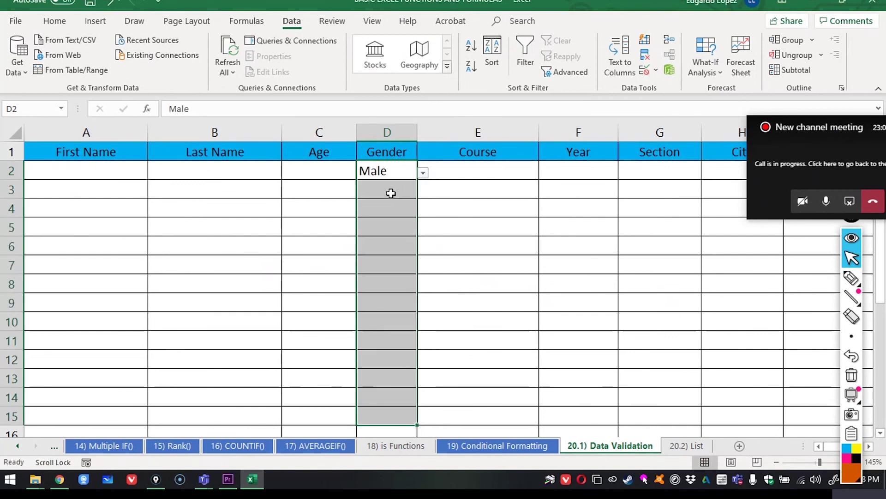
click(389, 191)
click(423, 191)
click(376, 218)
click(457, 208)
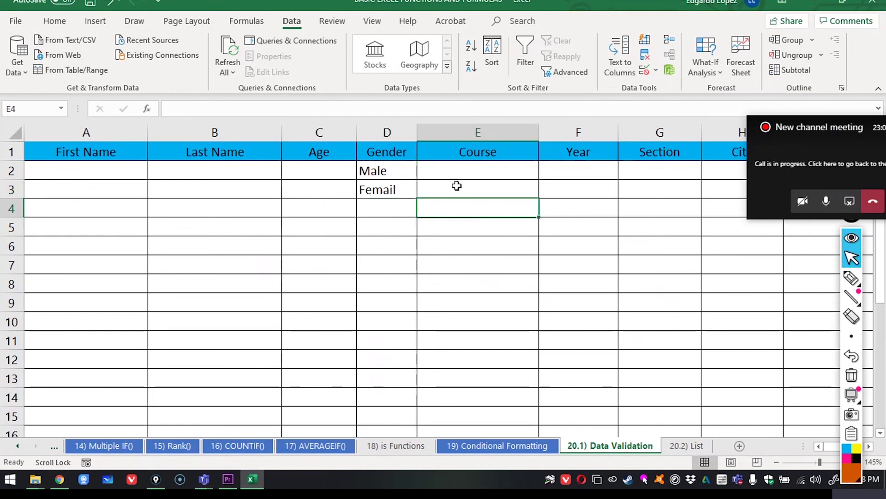
click(456, 166)
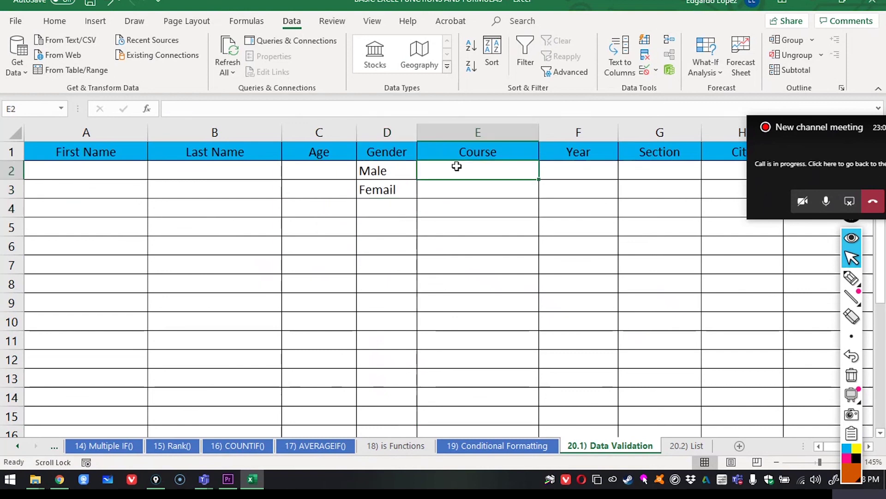
Step: Give E2 a Data Validation List sourced from the course names in 20.2) List C2:C43
click(656, 70)
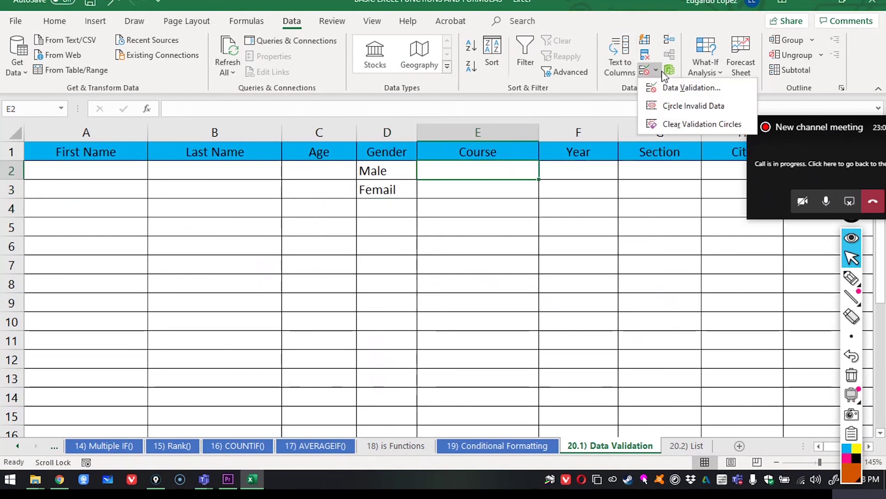
click(686, 88)
click(336, 223)
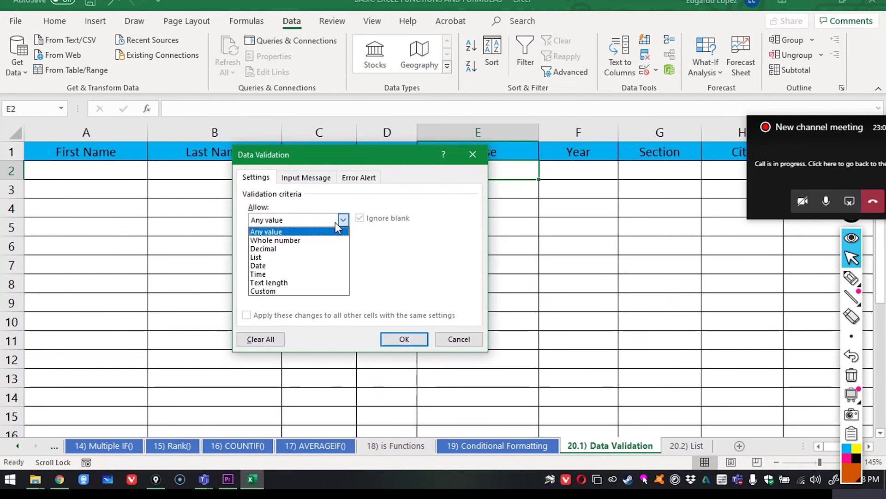
click(281, 256)
click(418, 273)
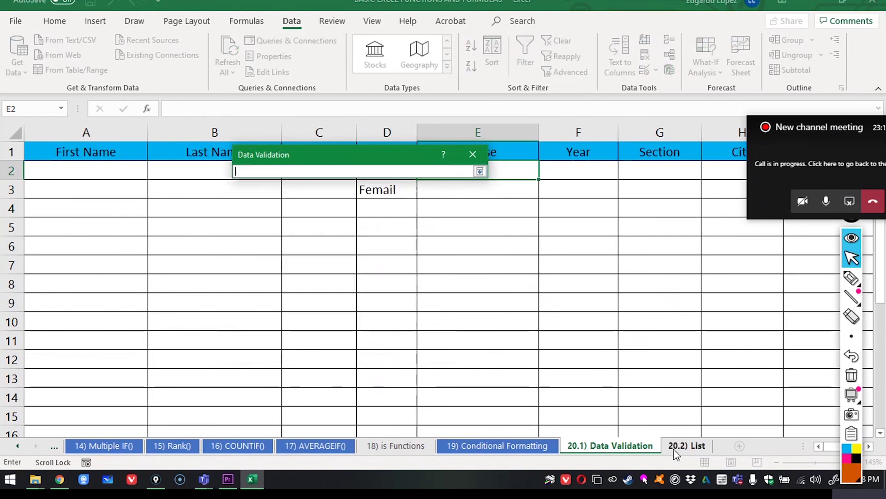
click(691, 446)
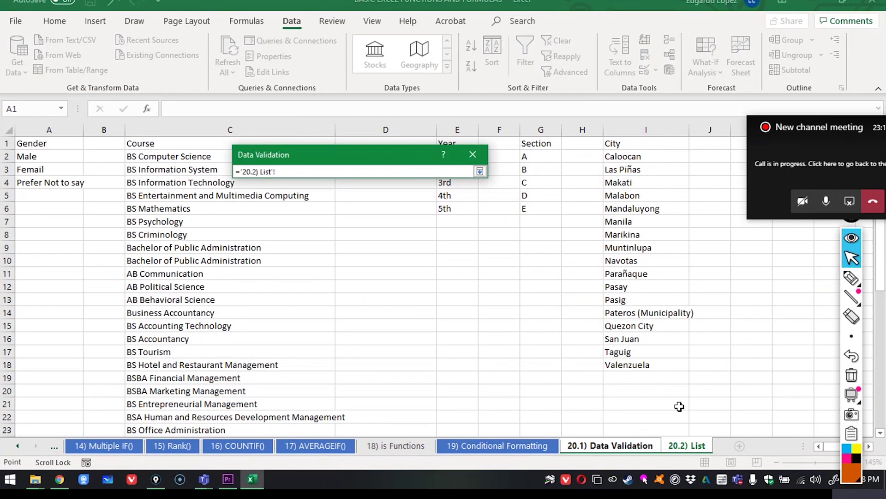
drag(158, 160, 175, 334)
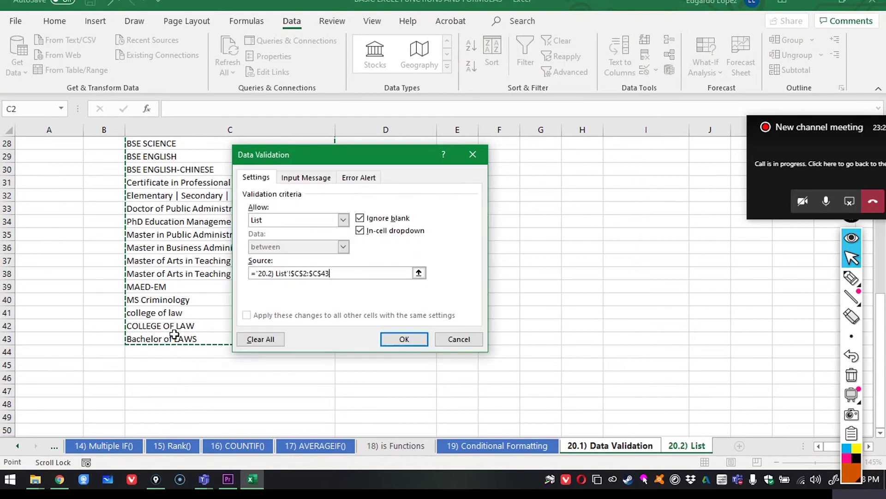
click(404, 339)
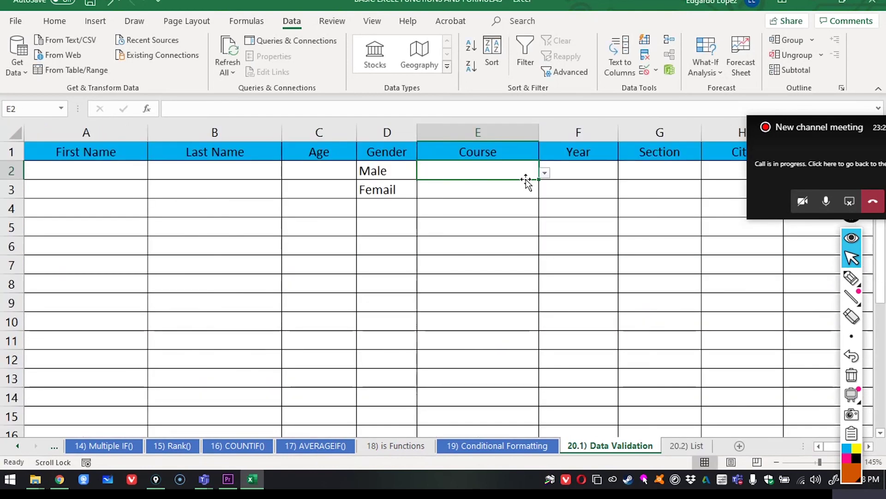
Step: Fill the Course dropdown down to E8, then choose BS Computer Science in E2 and BS Psychology in E3
drag(539, 179, 543, 291)
click(544, 173)
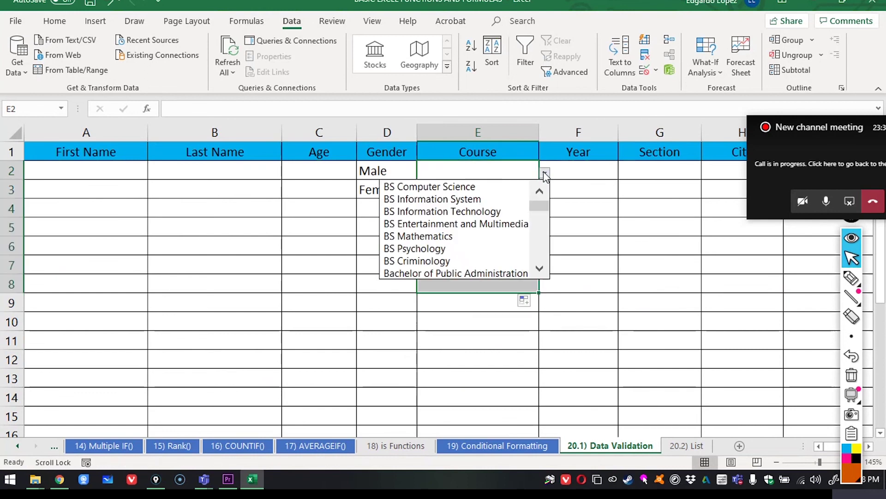
click(489, 187)
click(536, 190)
click(544, 192)
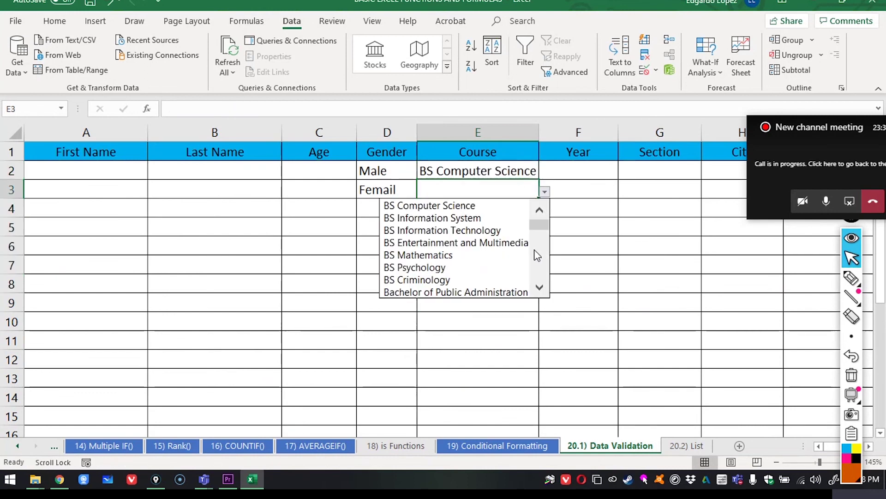
click(522, 268)
click(572, 285)
Step: Select cell F2 under Year and switch to the on-screen drawing pen
click(567, 171)
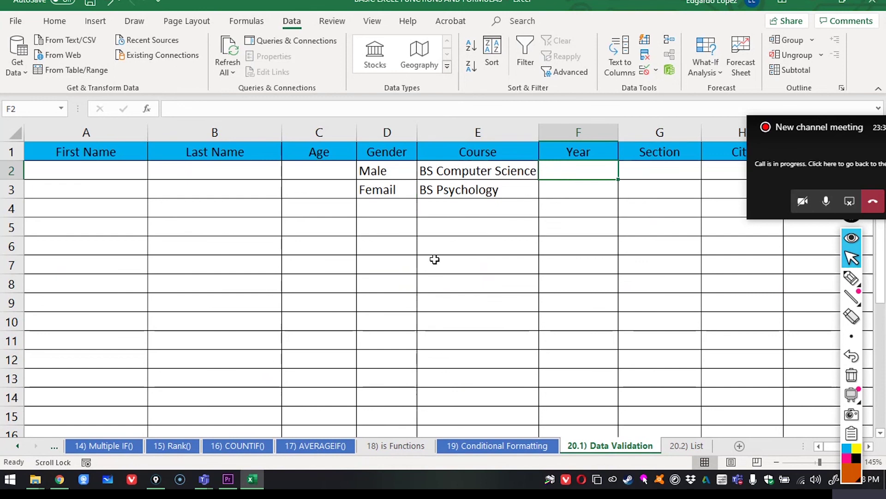
drag(583, 180, 600, 221)
click(641, 172)
click(537, 162)
click(598, 177)
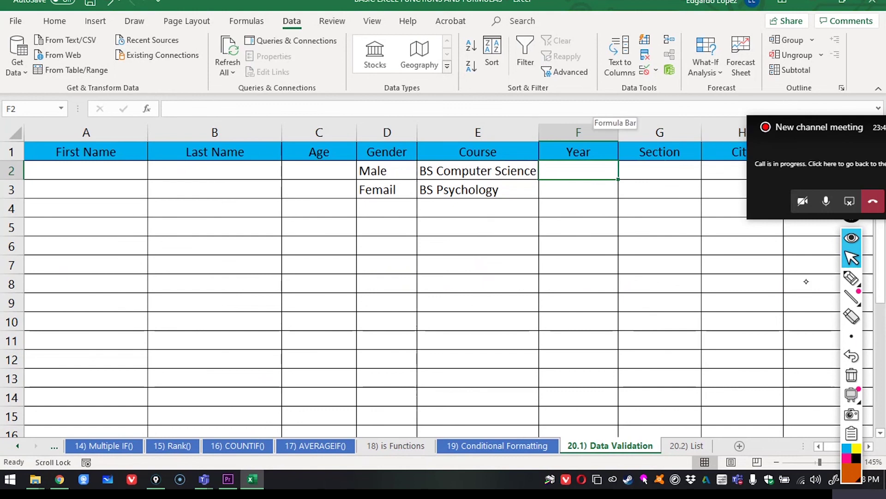
click(852, 278)
Step: Circle the Data tab and Data Validation button in orange, writing '1. Data Tab' and '2. Data validation'
mouse_move(306, 15)
mouse_down()
mouse_move(293, 23)
mouse_move(293, 10)
mouse_move(293, 23)
mouse_up()
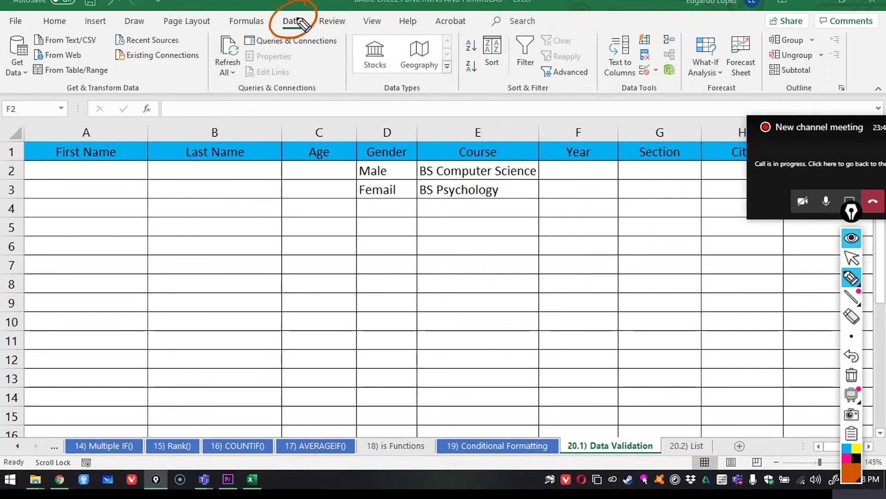
mouse_move(277, 220)
mouse_down()
mouse_move(280, 247)
mouse_move(335, 230)
mouse_move(342, 216)
mouse_move(395, 224)
mouse_move(406, 198)
mouse_move(412, 236)
mouse_up()
drag(269, 261, 280, 275)
click(284, 270)
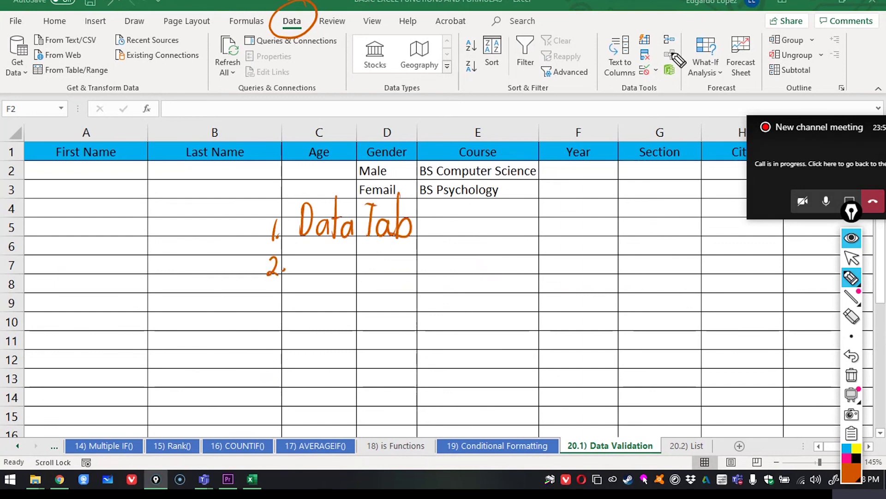
mouse_move(636, 61)
mouse_down()
mouse_move(646, 90)
mouse_move(659, 64)
mouse_up()
drag(302, 242, 342, 273)
mouse_move(335, 258)
mouse_down()
mouse_move(360, 277)
mouse_move(375, 262)
mouse_move(405, 276)
mouse_move(461, 241)
mouse_move(453, 270)
mouse_move(469, 262)
mouse_move(494, 272)
mouse_up()
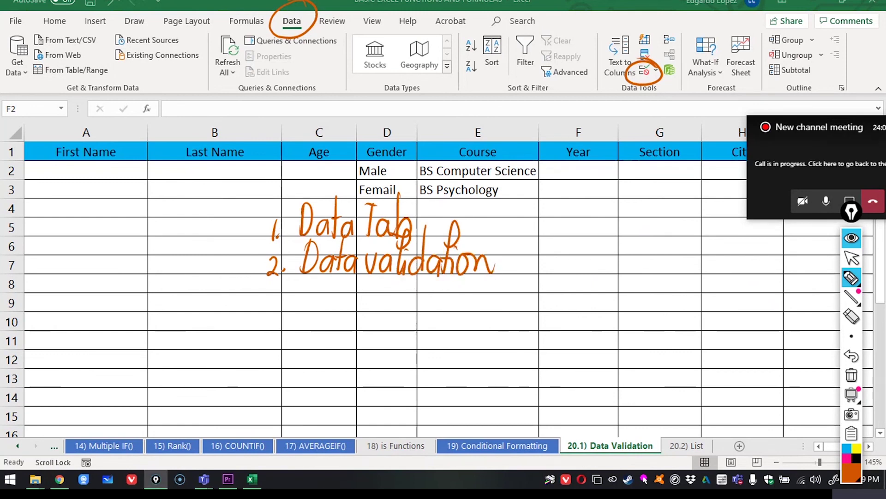
Step: Open the Data Validation dialog, move it away from the notes, and resume the orange pen
click(852, 257)
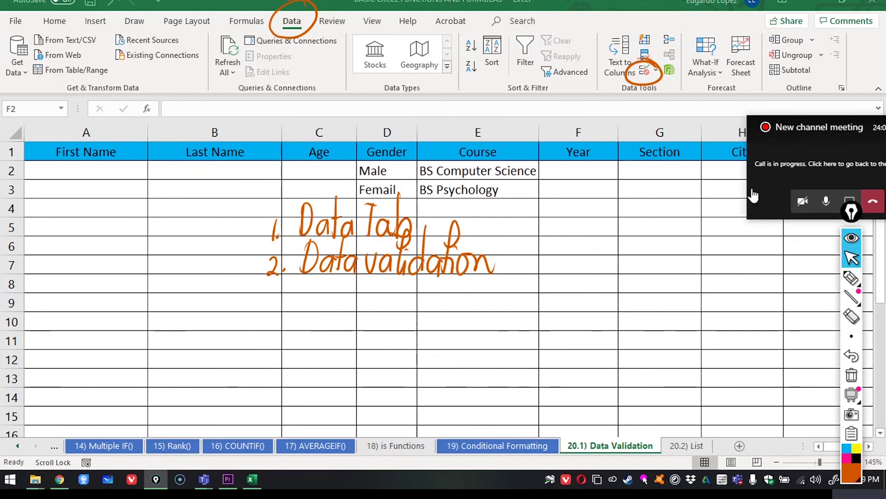
click(655, 72)
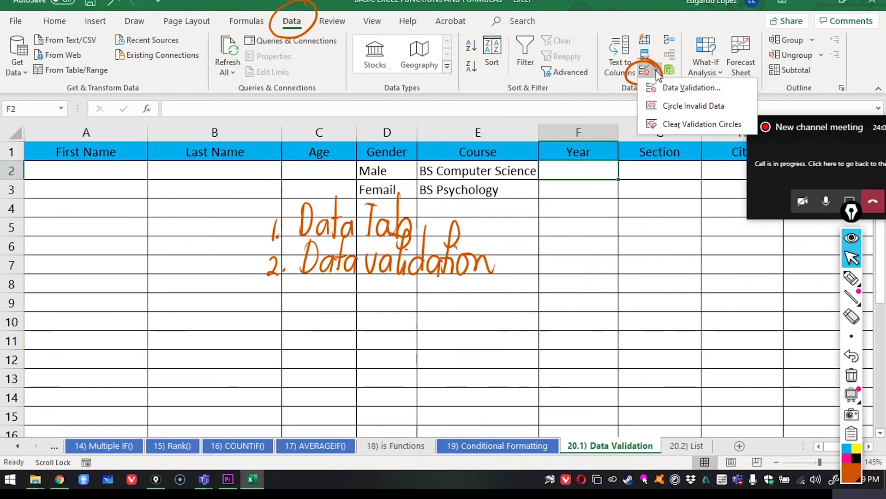
click(691, 88)
drag(387, 157, 680, 136)
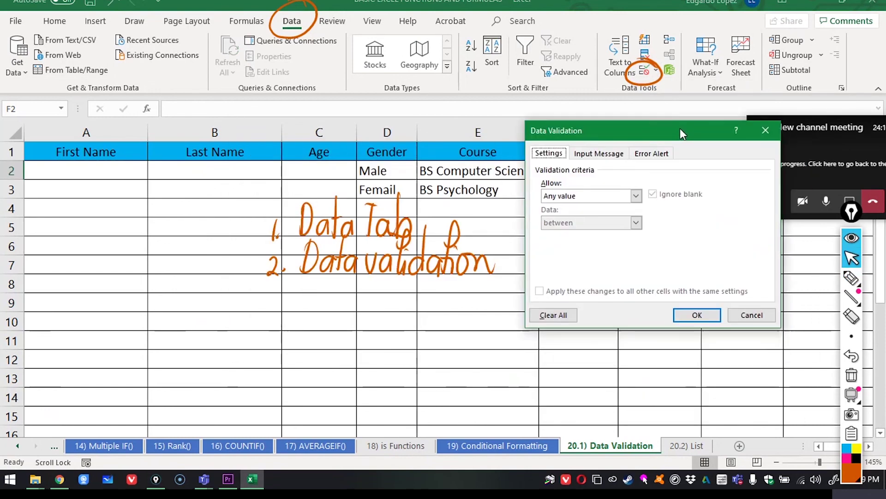
click(792, 338)
click(852, 278)
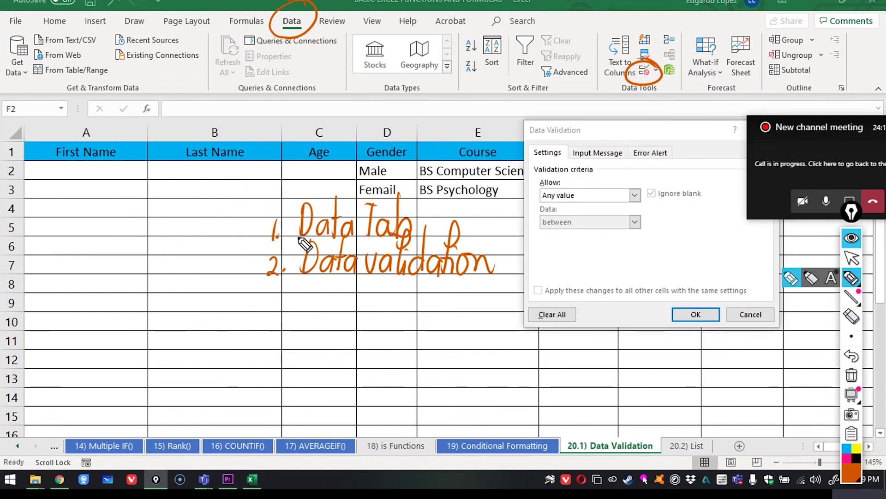
Step: Write '3. List' and '4. Select range' as the next handwritten steps
drag(266, 295, 273, 313)
click(283, 308)
mouse_move(309, 282)
mouse_down()
mouse_move(328, 283)
mouse_move(330, 301)
mouse_move(340, 295)
mouse_move(353, 315)
mouse_up()
mouse_move(268, 330)
mouse_down()
mouse_move(279, 344)
mouse_move(269, 356)
mouse_up()
click(278, 344)
mouse_move(317, 329)
mouse_down()
mouse_move(306, 347)
mouse_move(351, 354)
mouse_up()
drag(373, 307, 370, 348)
mouse_move(365, 326)
mouse_down()
mouse_move(392, 323)
mouse_move(438, 349)
mouse_up()
drag(449, 333, 446, 349)
Step: Write ENTER as the final step, then close the Data Validation dialog without changes
mouse_move(283, 357)
mouse_down()
mouse_move(290, 400)
mouse_move(300, 357)
mouse_move(294, 373)
mouse_move(323, 363)
mouse_move(366, 396)
mouse_up()
drag(369, 362, 387, 392)
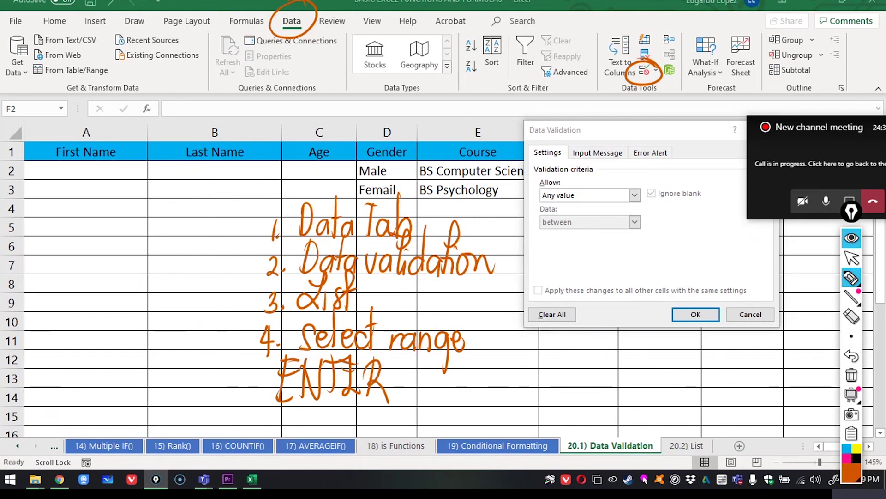
click(851, 257)
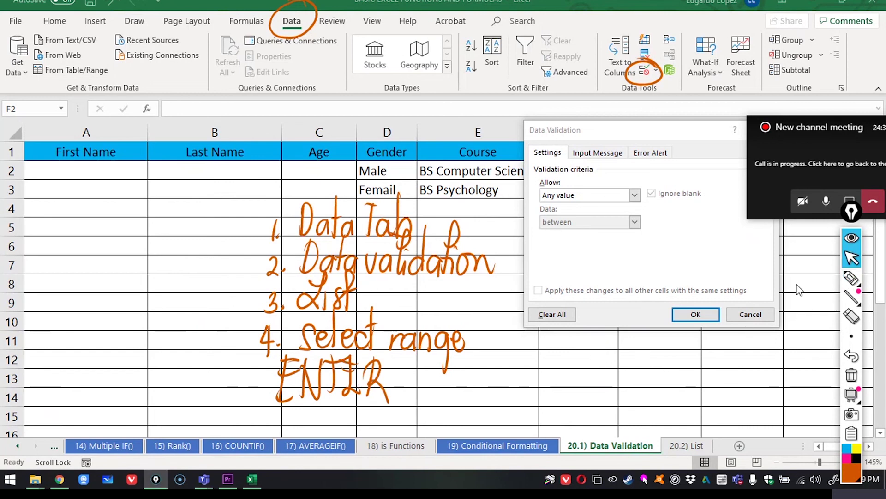
click(696, 317)
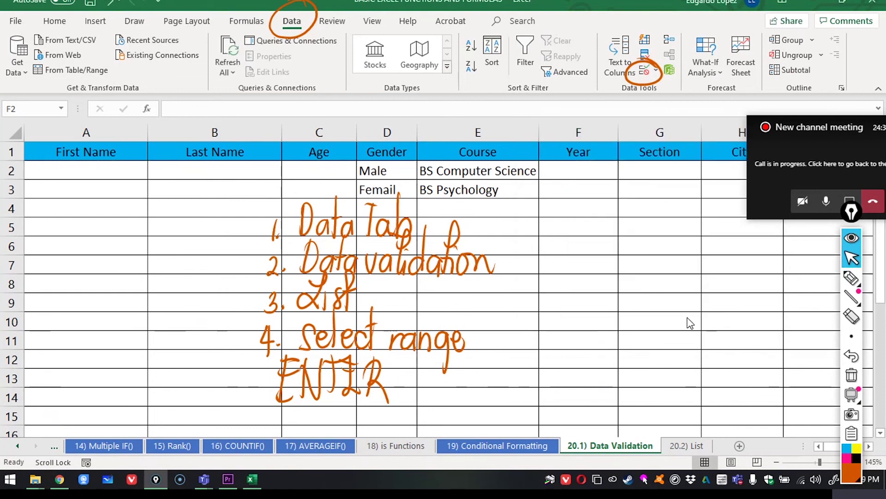